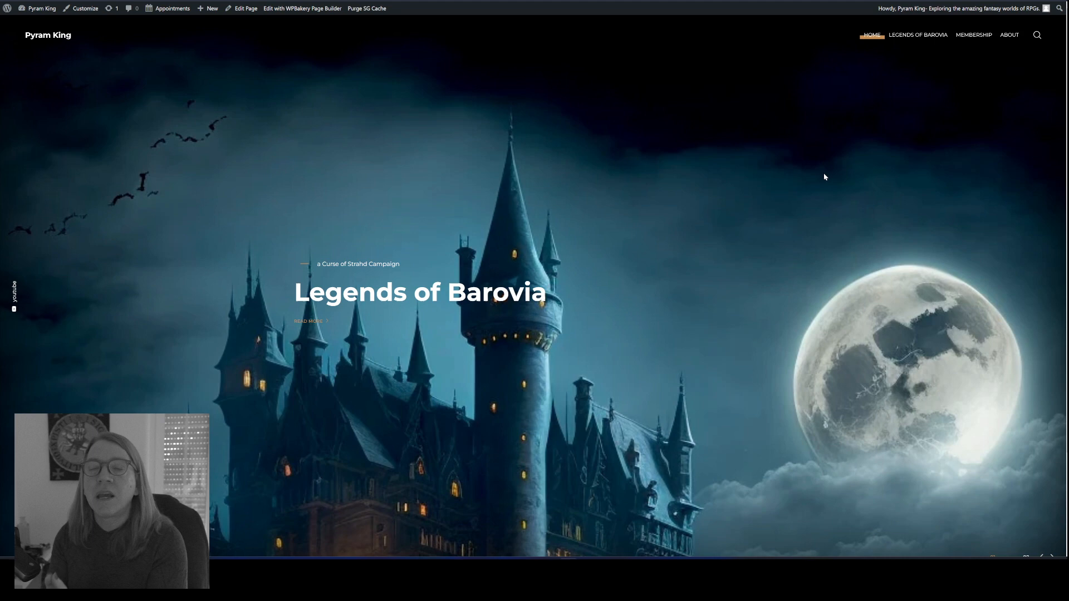
Step: Navigate from Legends of Barovia to the Count's Manor page and its Foundry v10 members listing
click(918, 34)
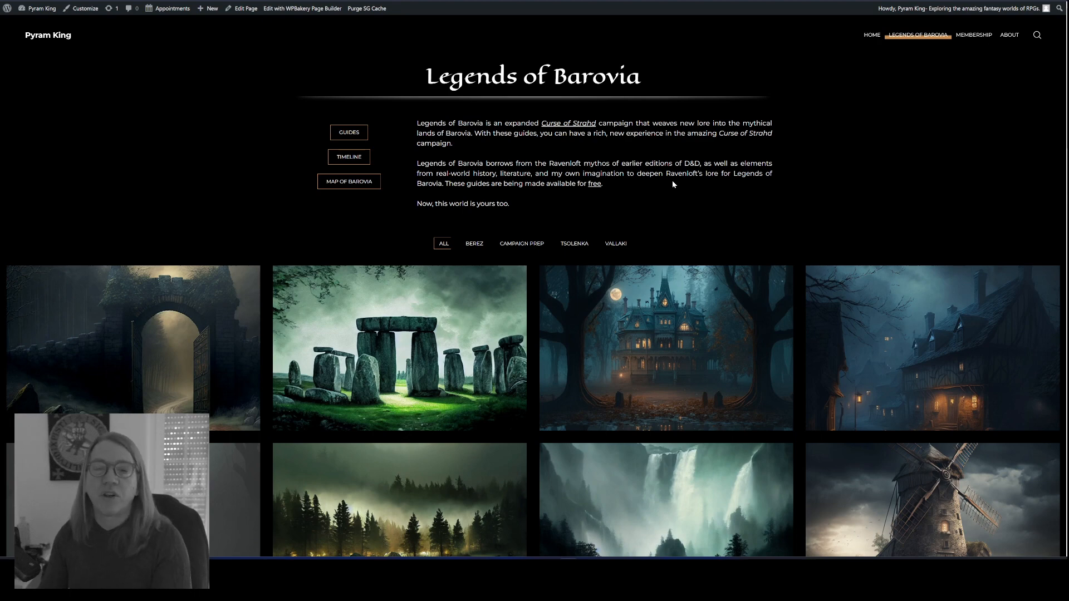
scroll(672, 181, down, 2)
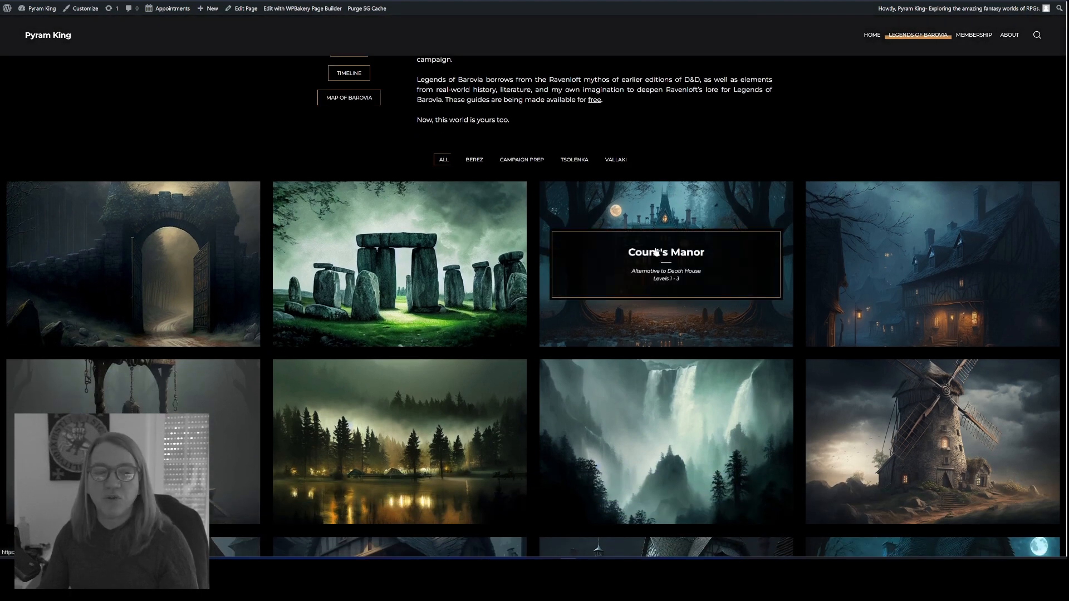
click(655, 250)
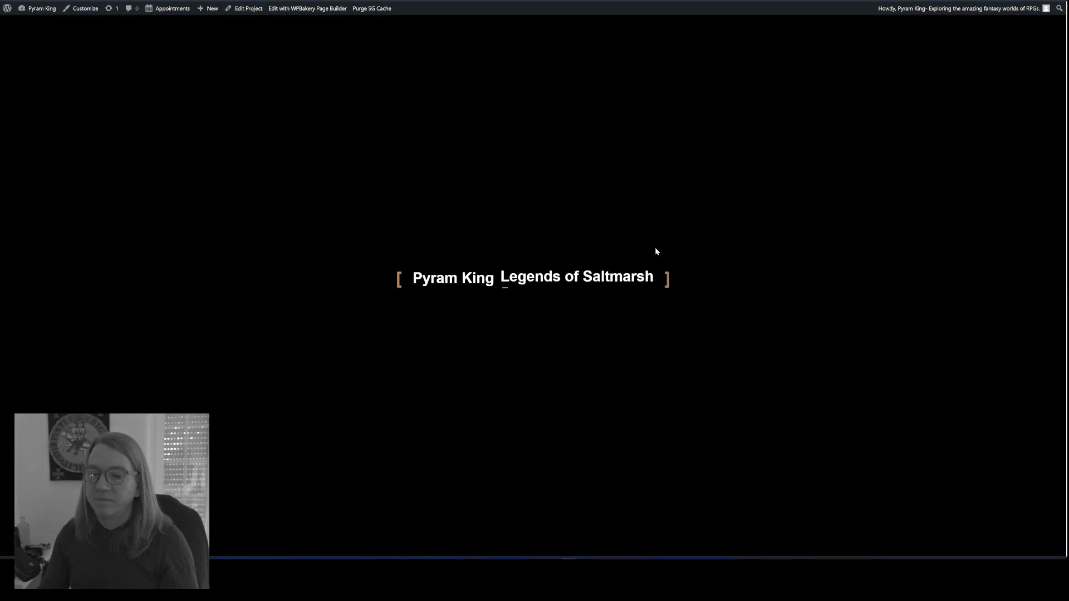
scroll(523, 186, down, 3)
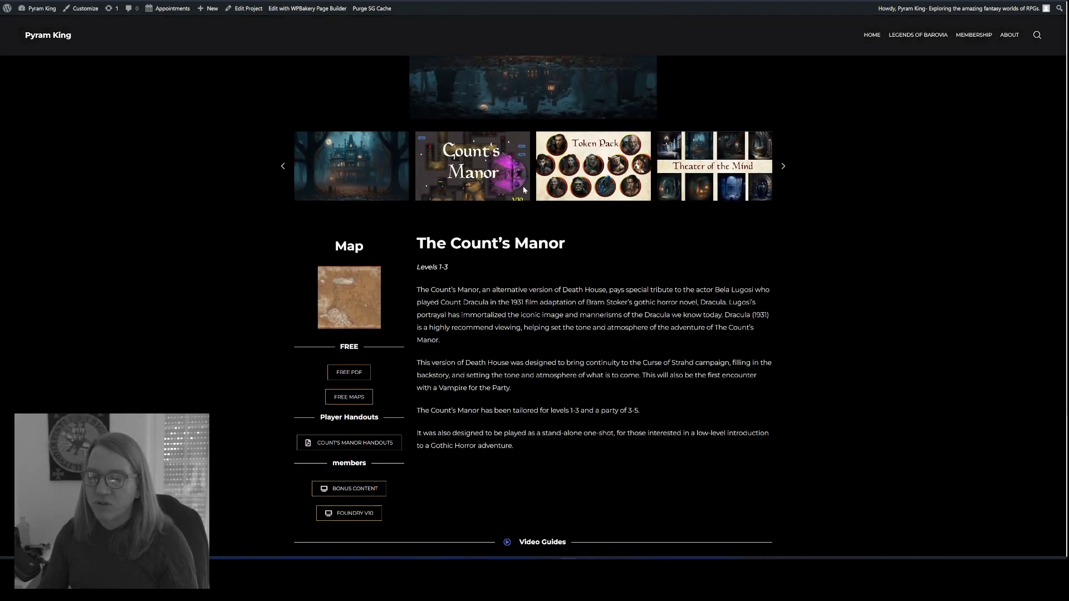
scroll(399, 331, down, 2)
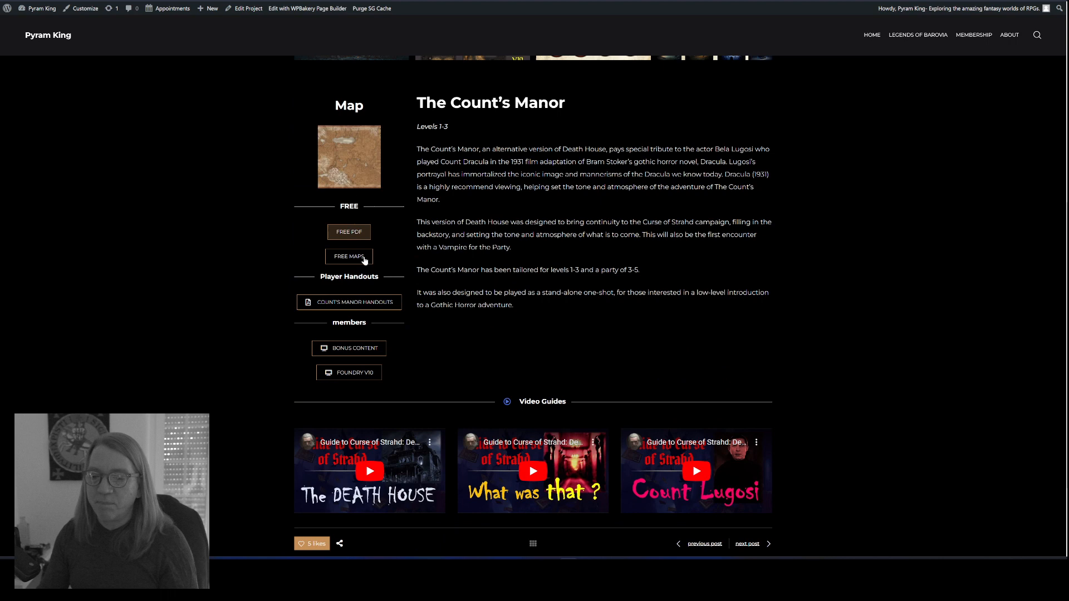
click(351, 374)
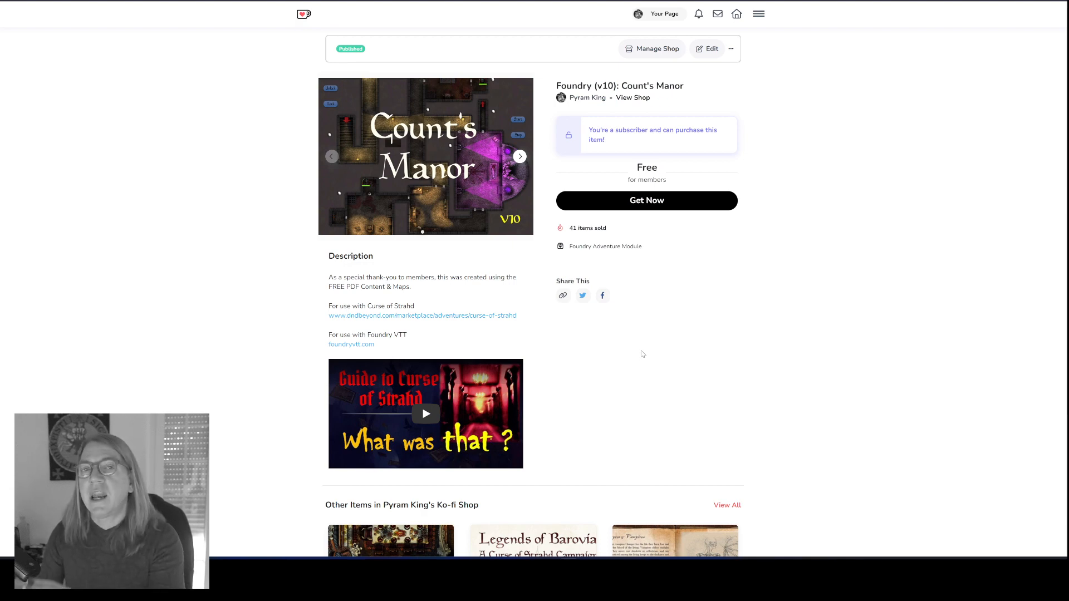
Step: Check out the free Count's Manor item, select its manifest URL and switch to Foundry
click(645, 203)
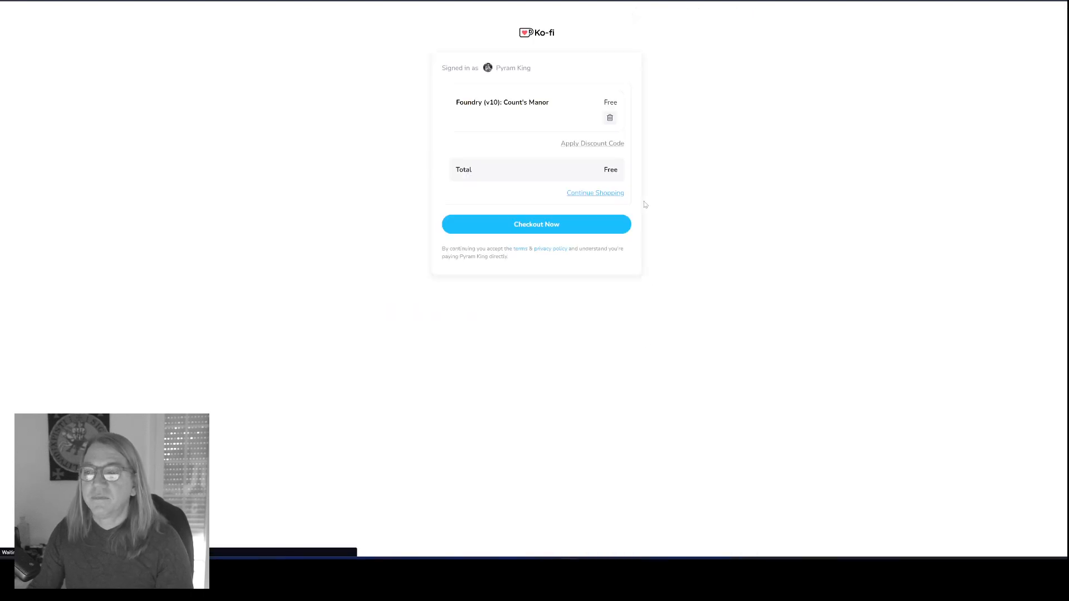
click(543, 225)
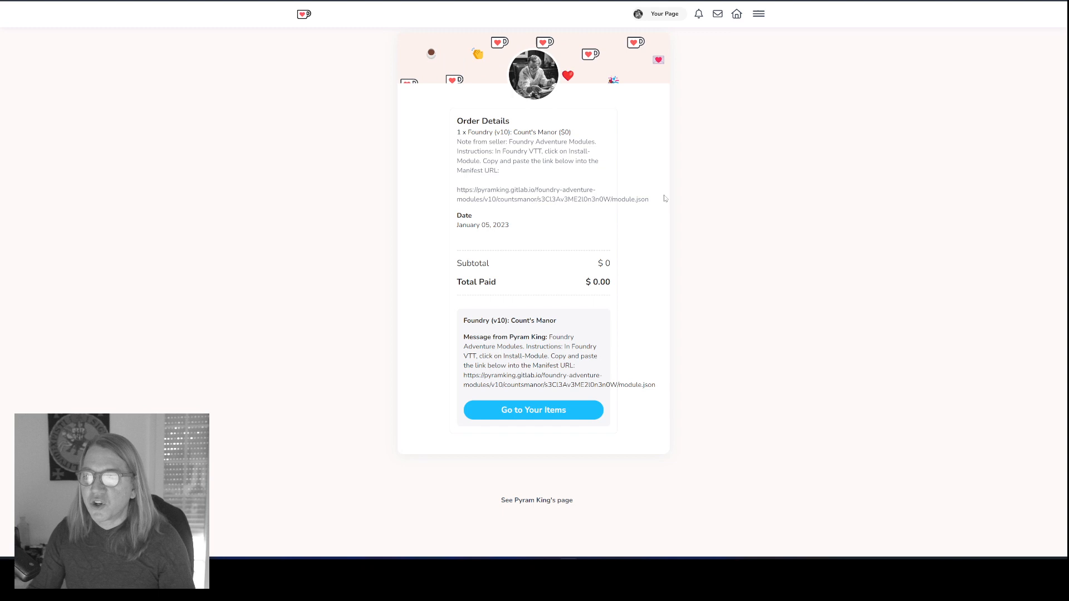
drag(665, 198, 452, 194)
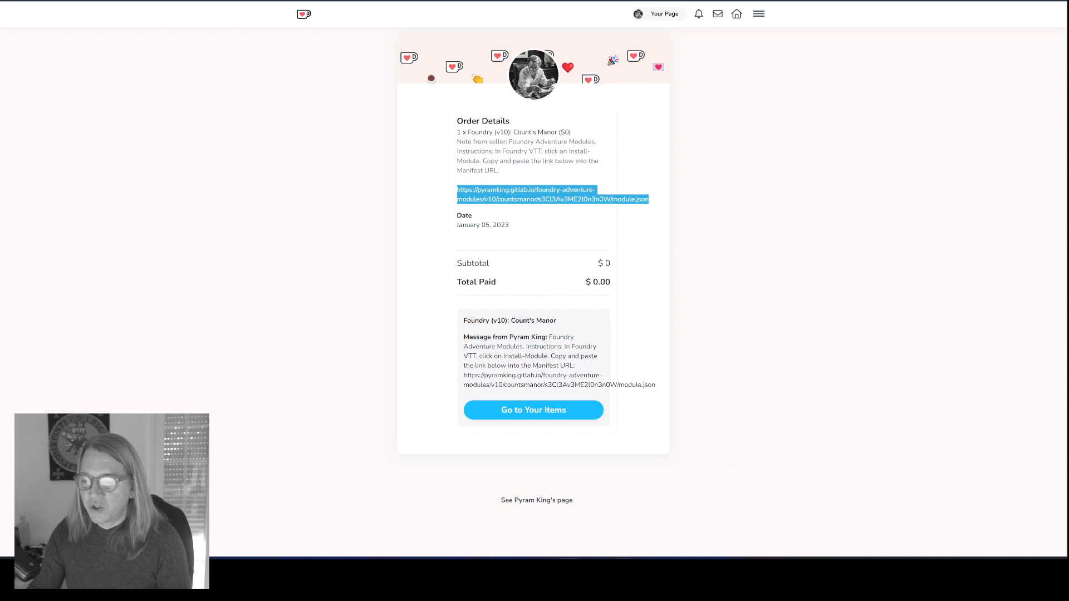
key(alt+Tab)
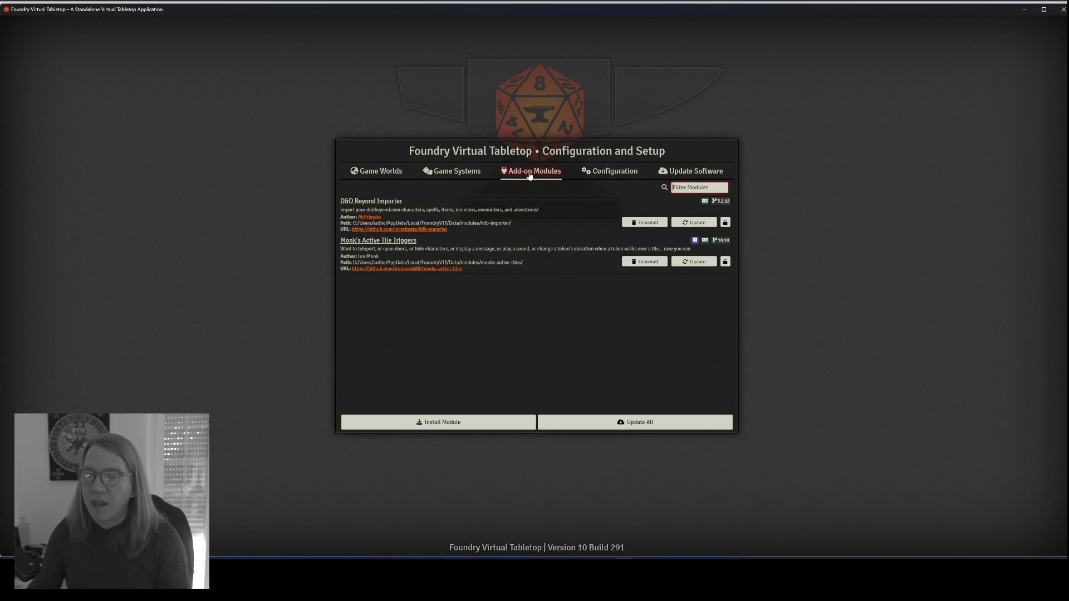
Step: Install the module by pasting the copied manifest URL into the Install Module window
click(442, 425)
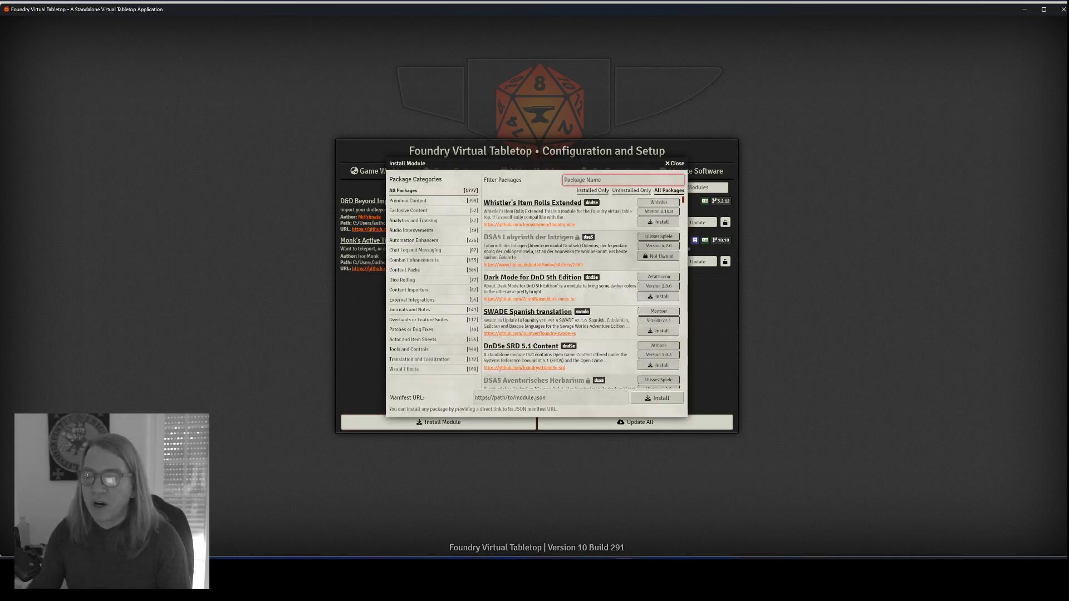
click(551, 398)
key(ctrl+v)
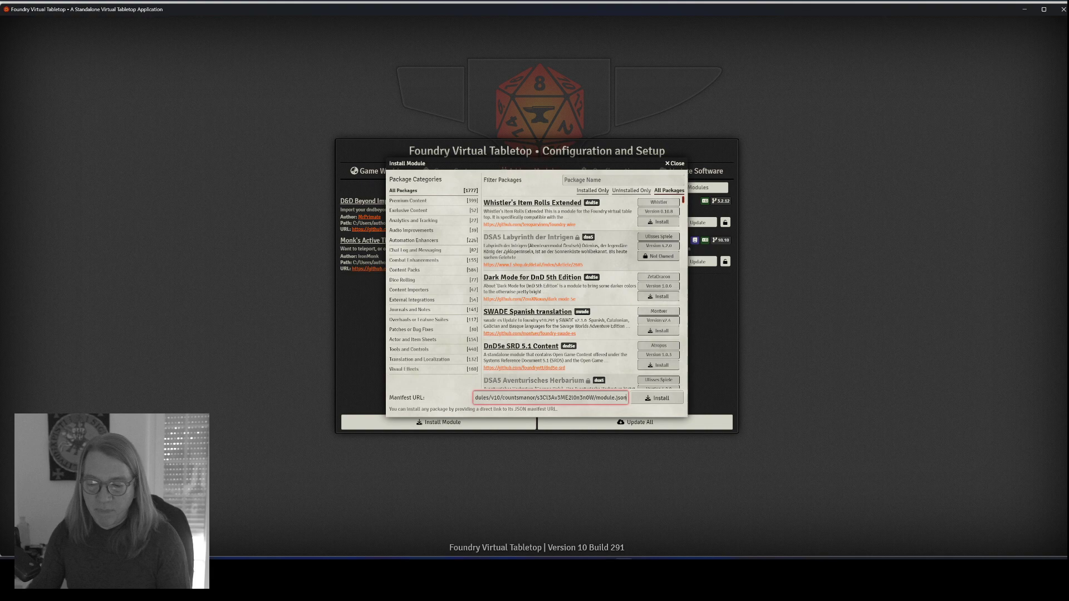
click(657, 398)
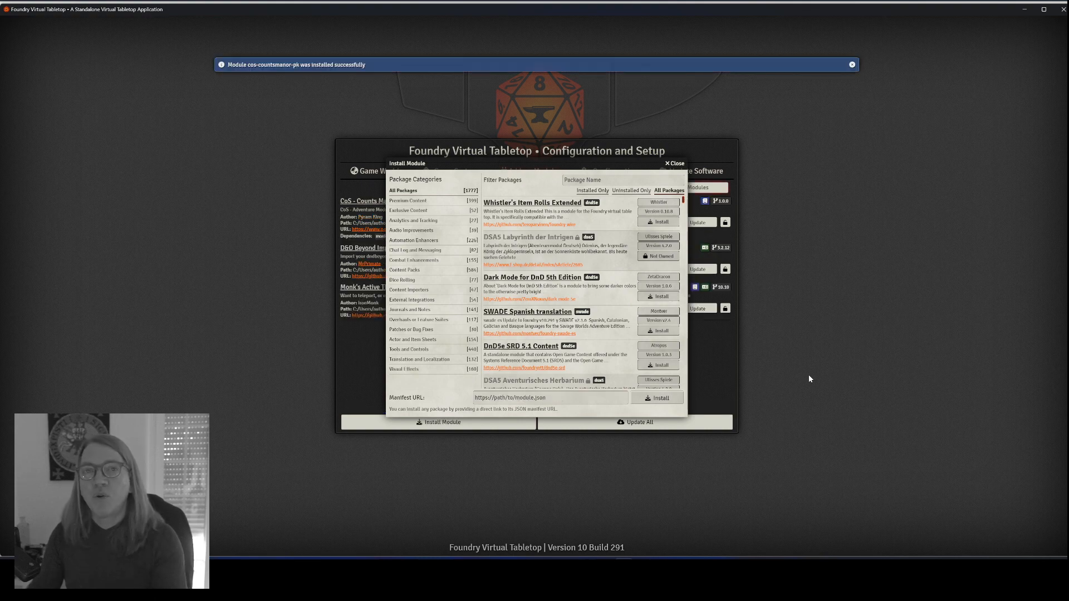
click(675, 164)
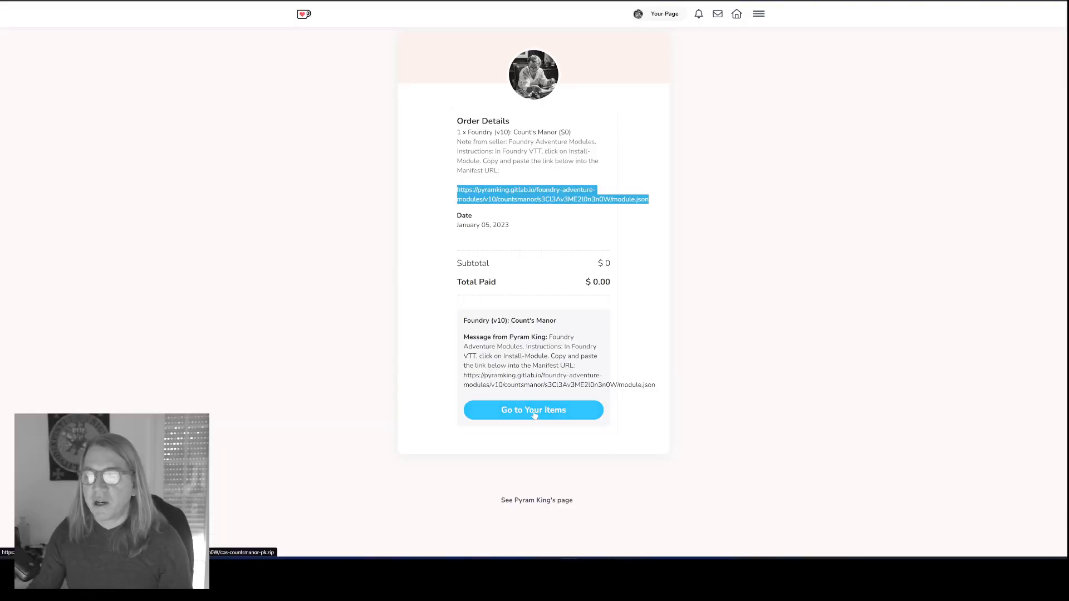
click(535, 412)
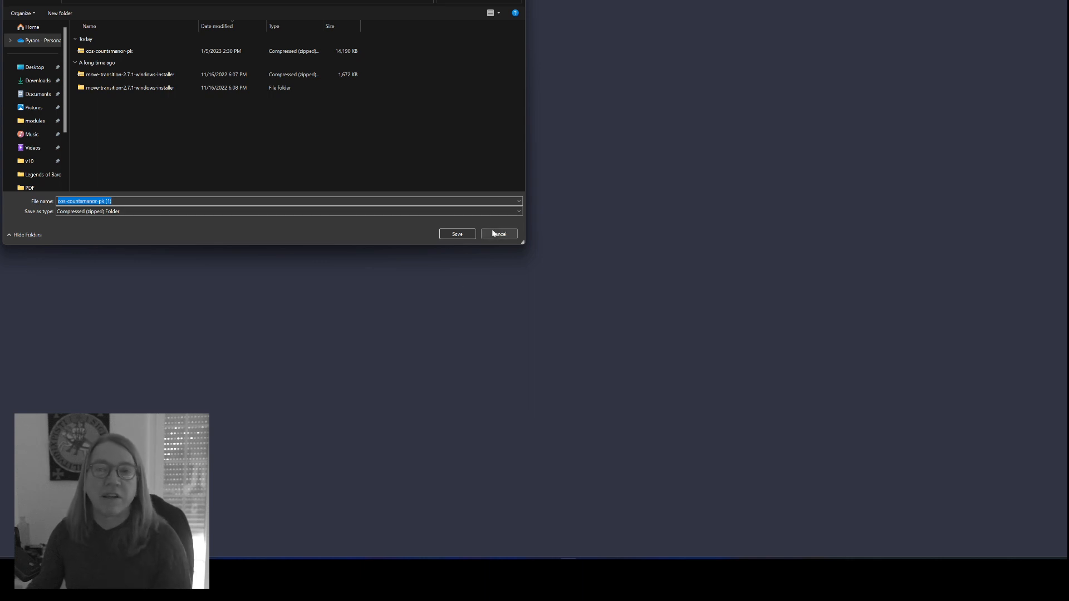
click(499, 234)
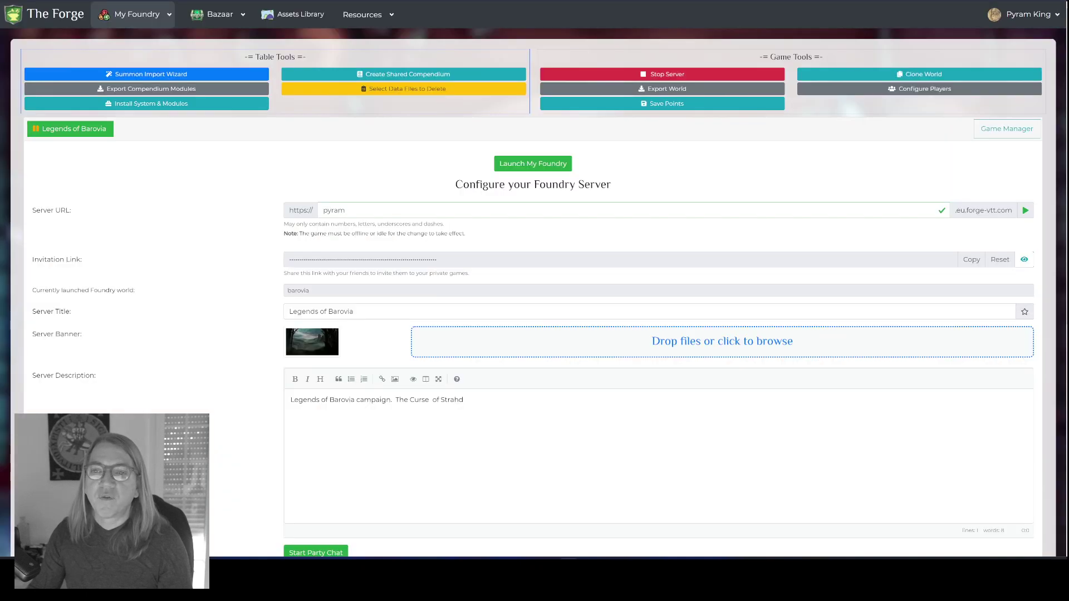
Step: Start the Forge Import Wizard from Games Configuration and choose to import a ZIP file
click(136, 14)
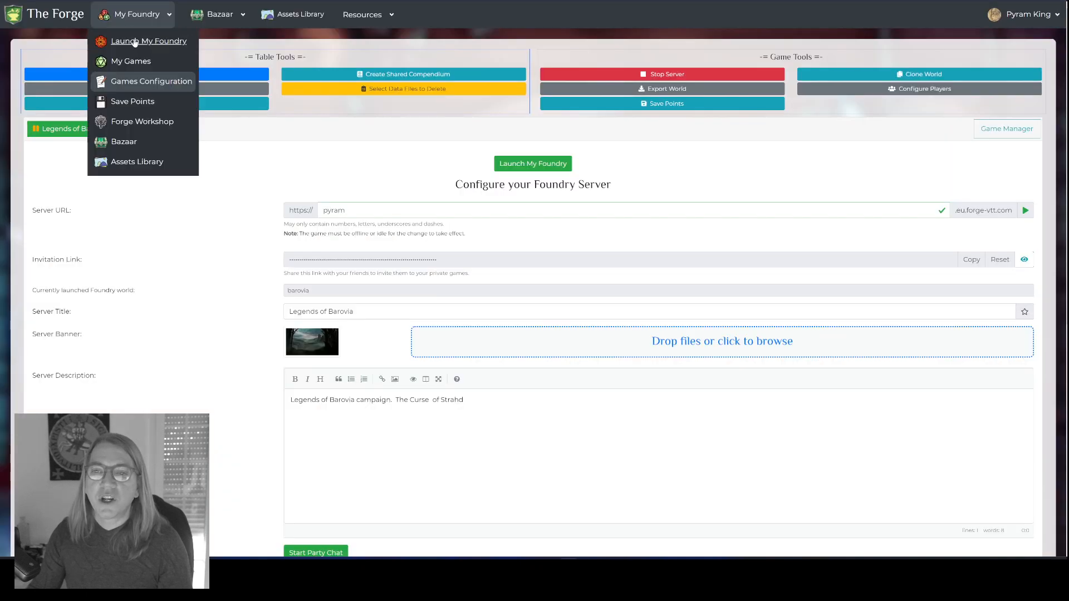
click(127, 83)
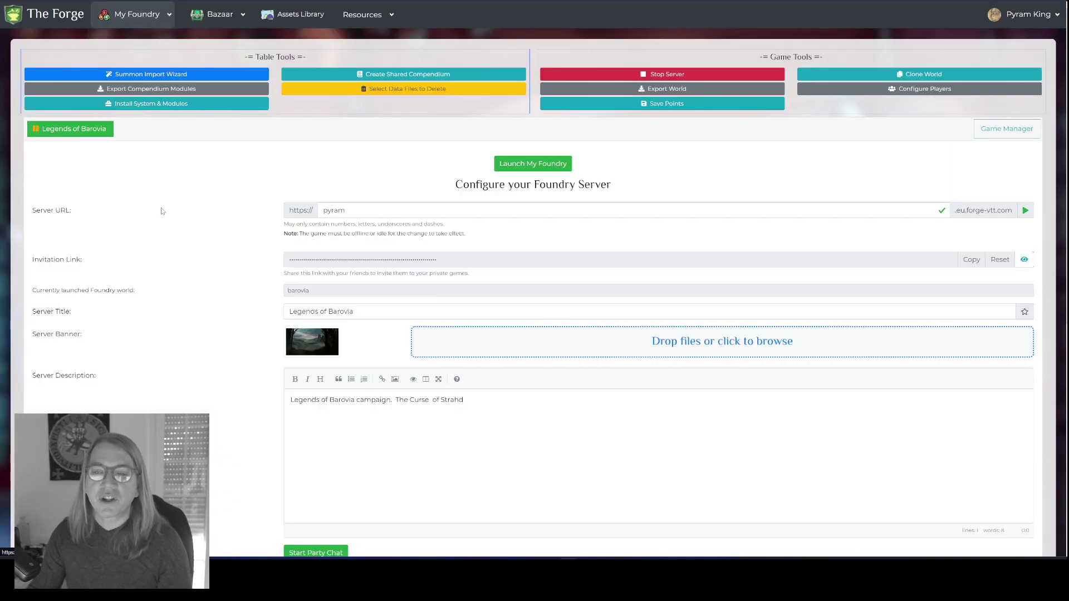
click(160, 75)
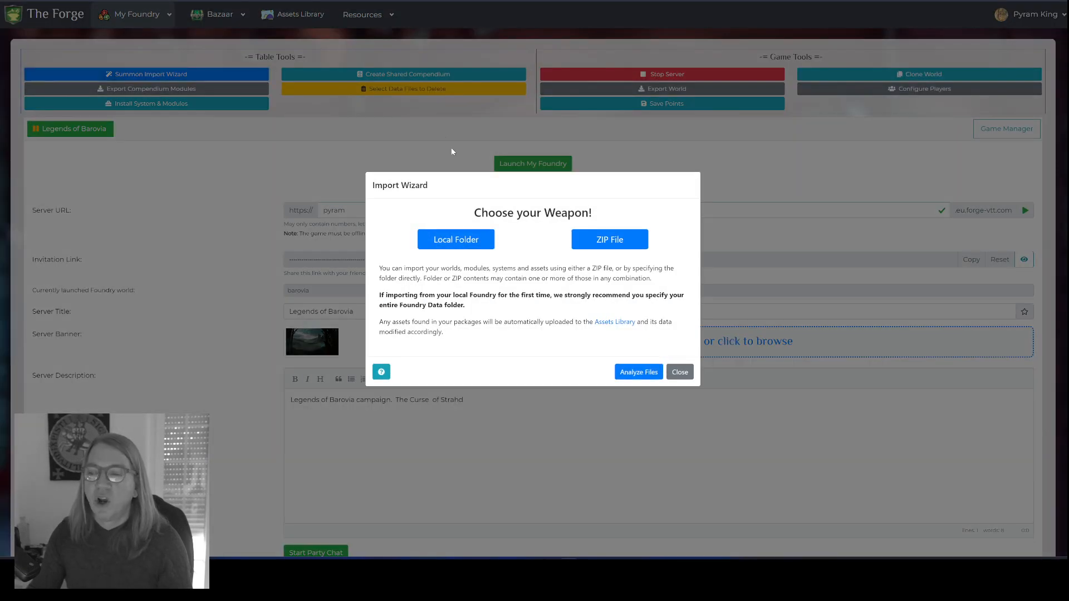
click(608, 242)
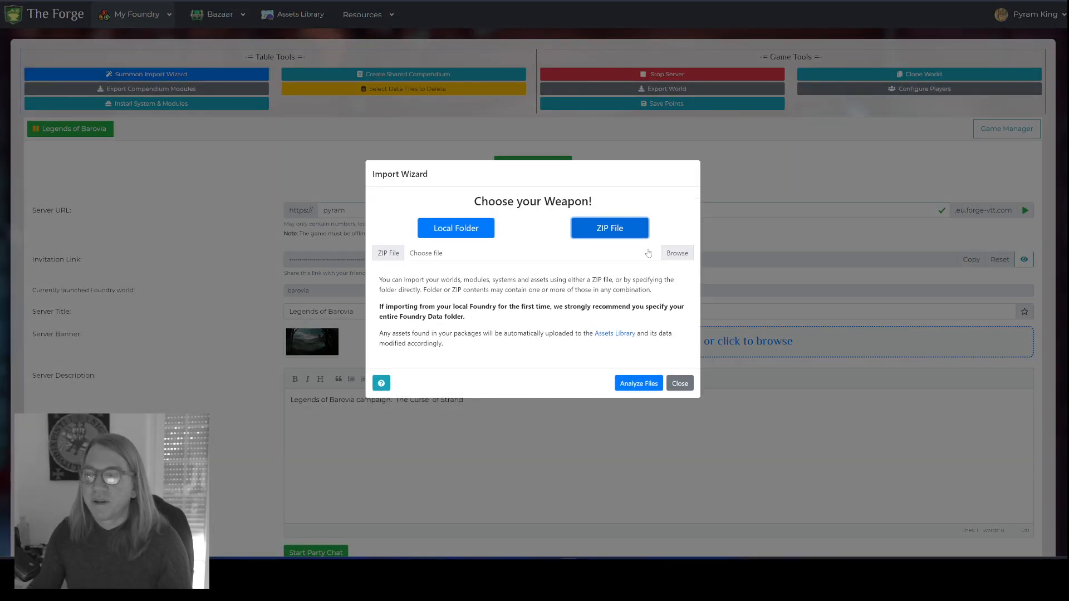
click(678, 253)
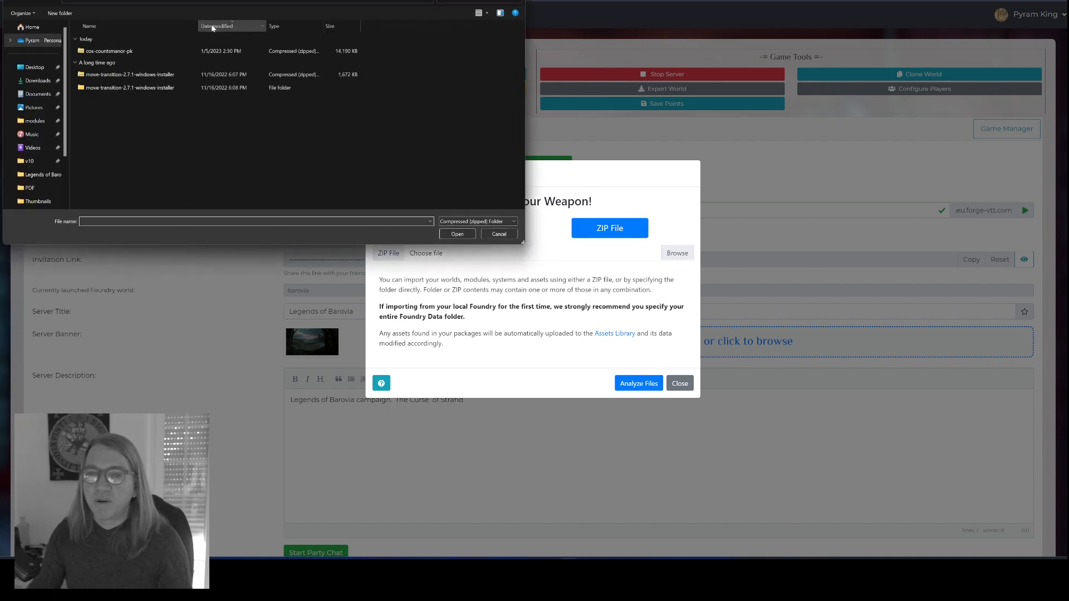
Step: Select cos-countsmanor-pk.zip, analyze its contents and import everything
click(108, 51)
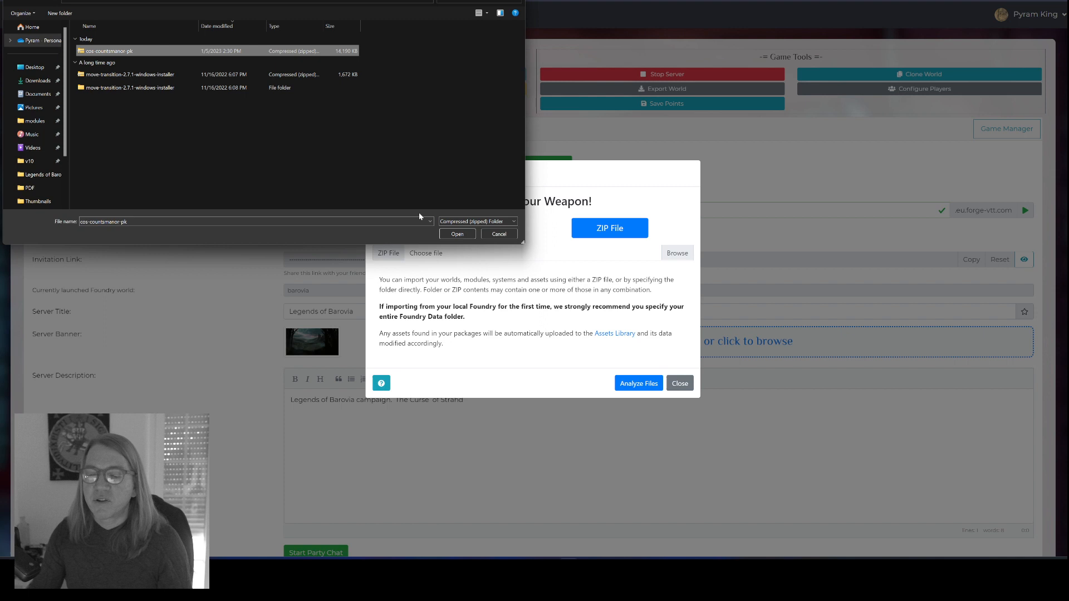
click(458, 234)
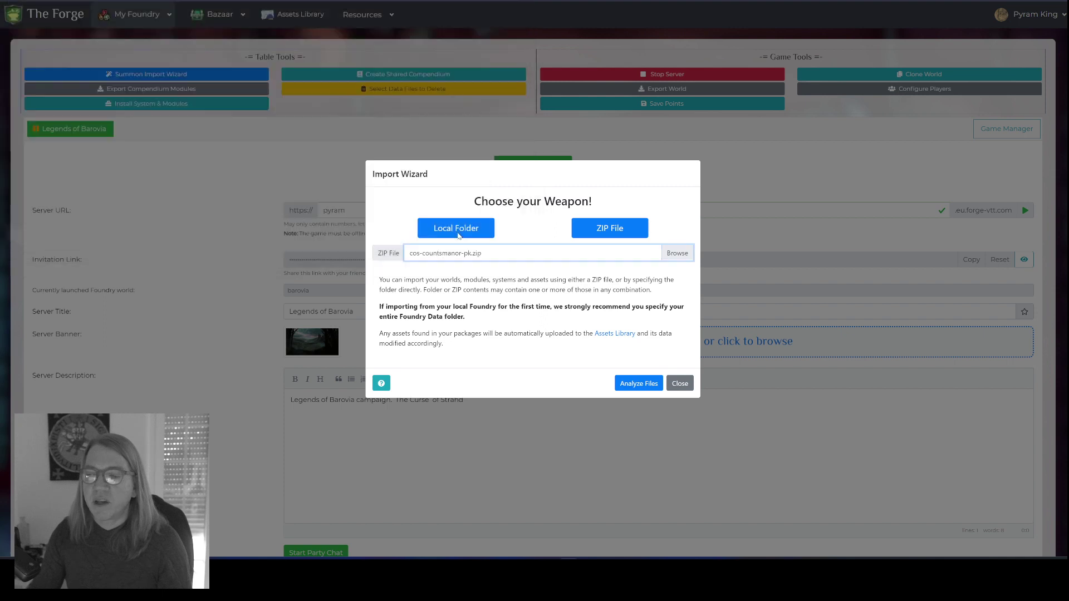
click(638, 382)
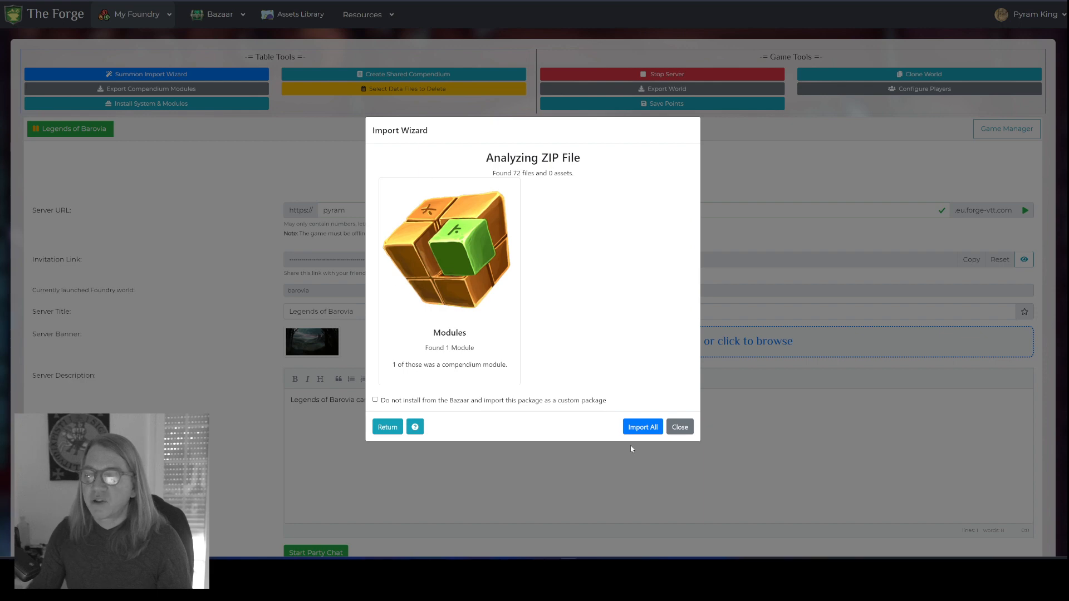
click(642, 428)
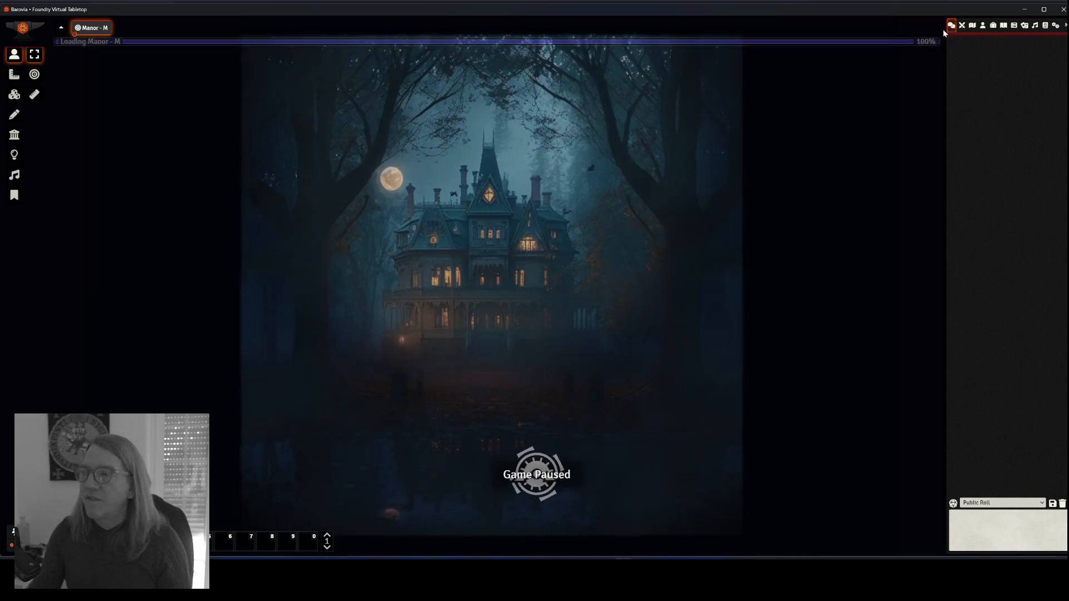
Step: Enable CoS - Counts Manor with its Monk's Active Tile Triggers dependency, save and reload the world
click(1056, 25)
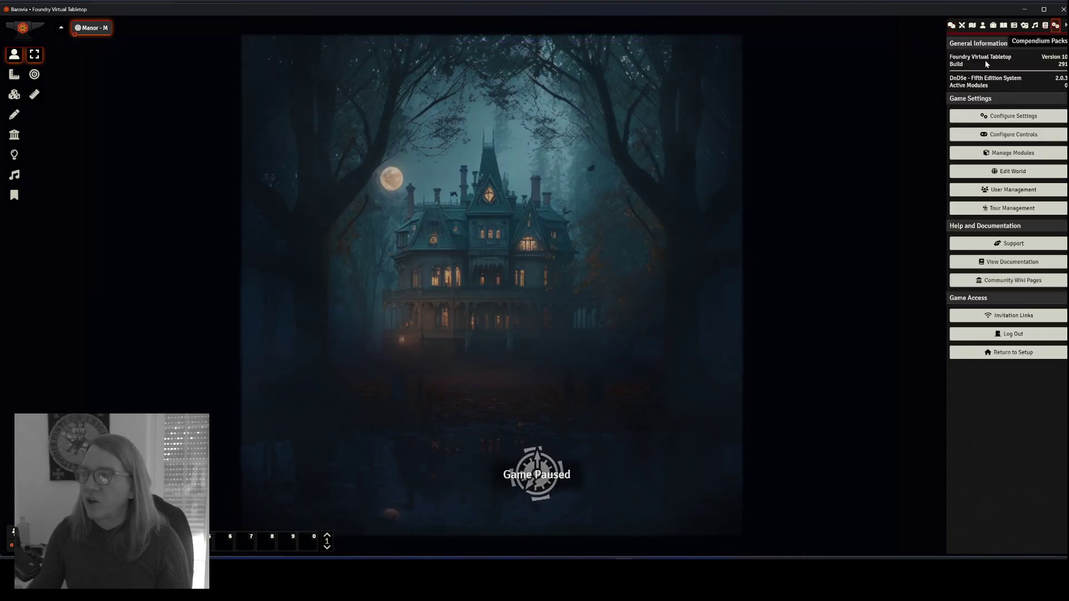
click(1009, 152)
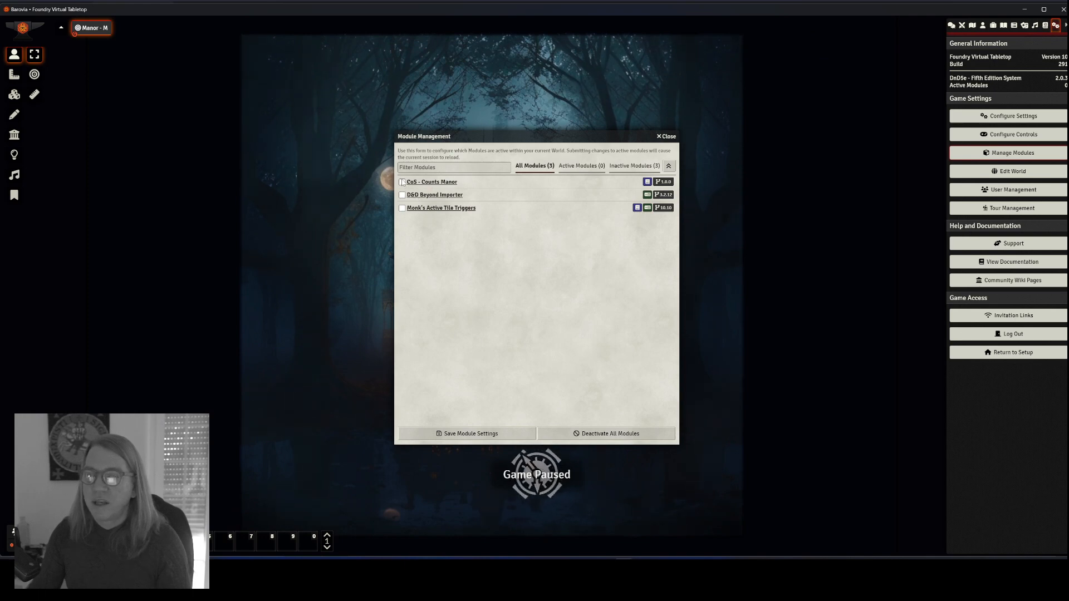
click(403, 182)
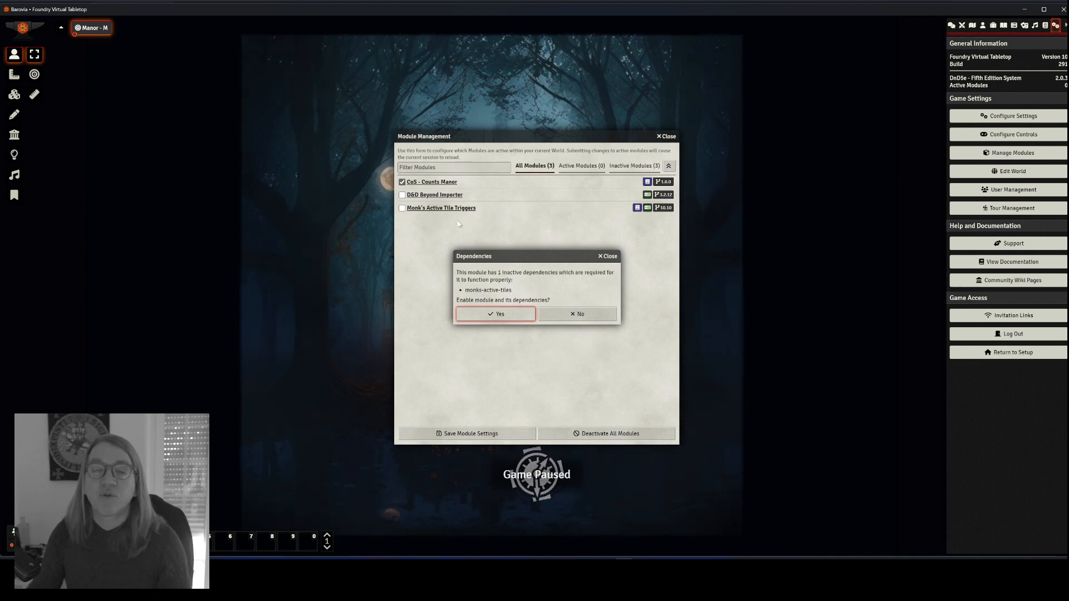
click(490, 314)
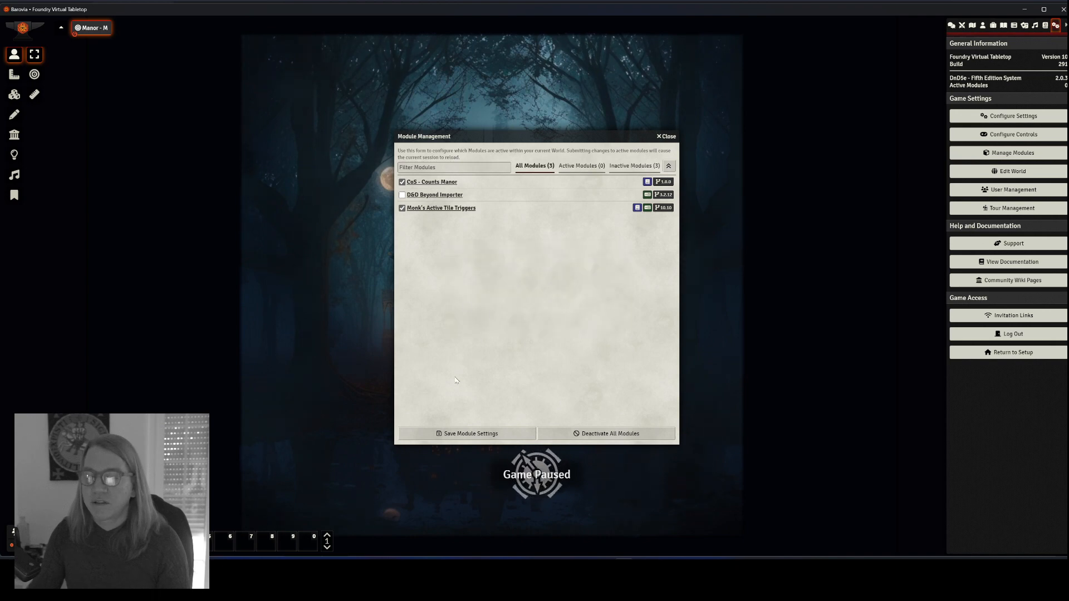
click(471, 433)
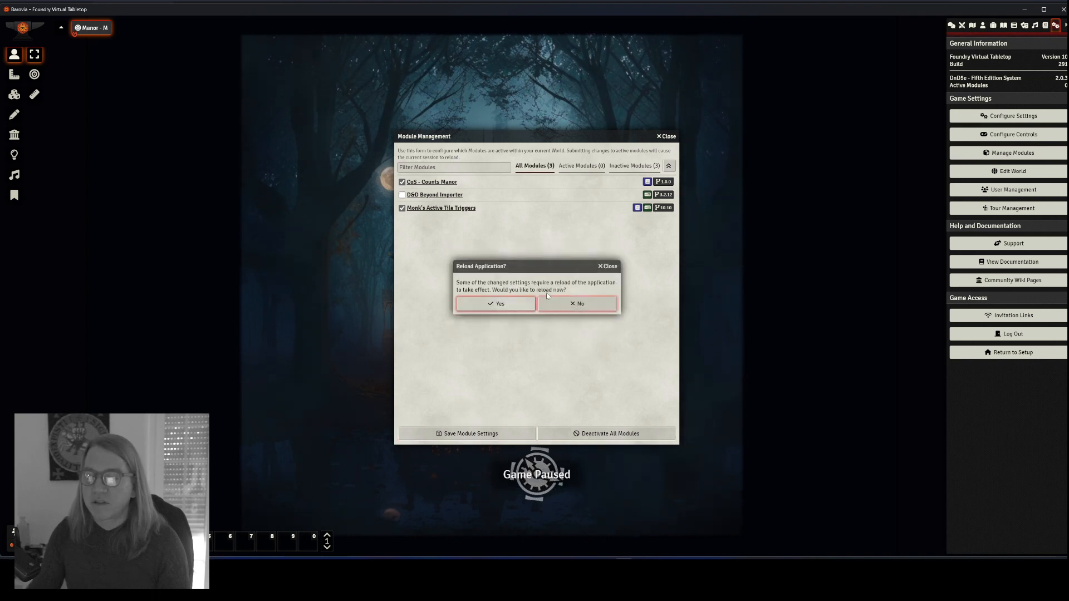
click(517, 304)
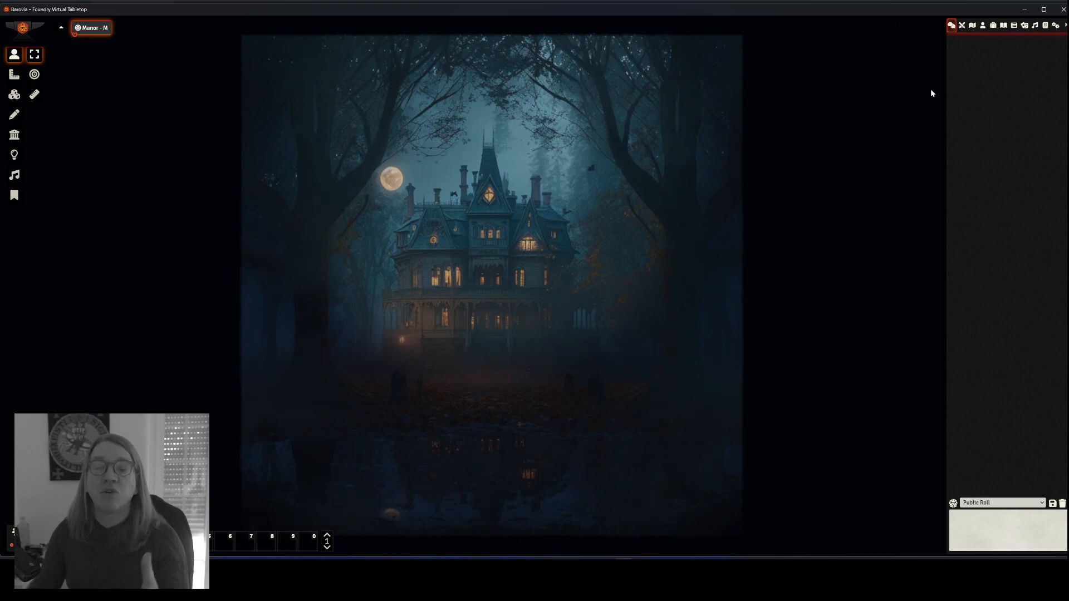
Step: Open the Count's Manor adventure overview from the CoS - Counts Manor compendium pack
click(1046, 25)
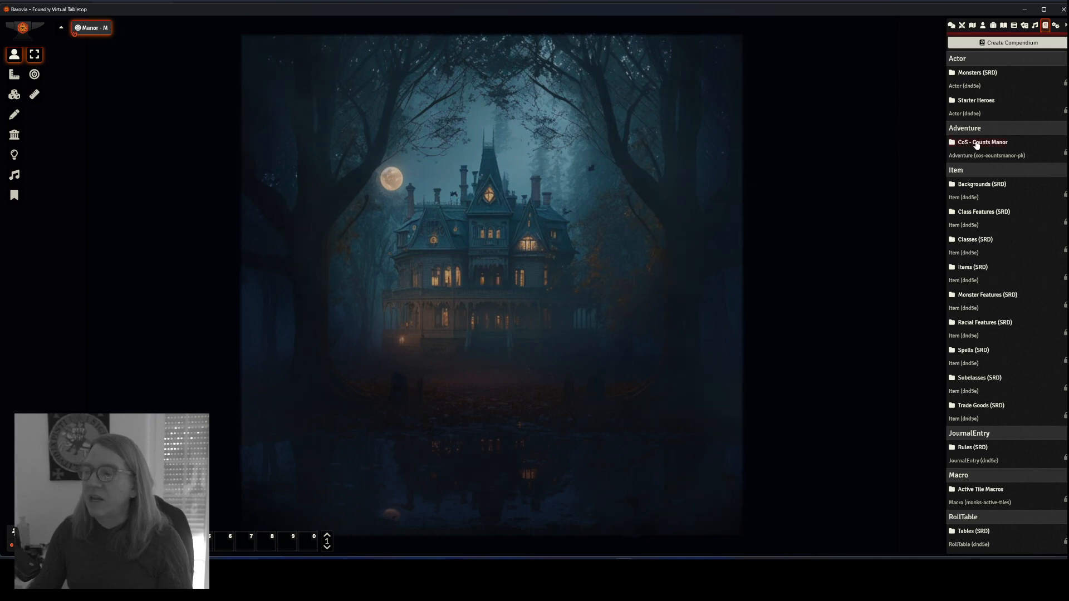
click(976, 143)
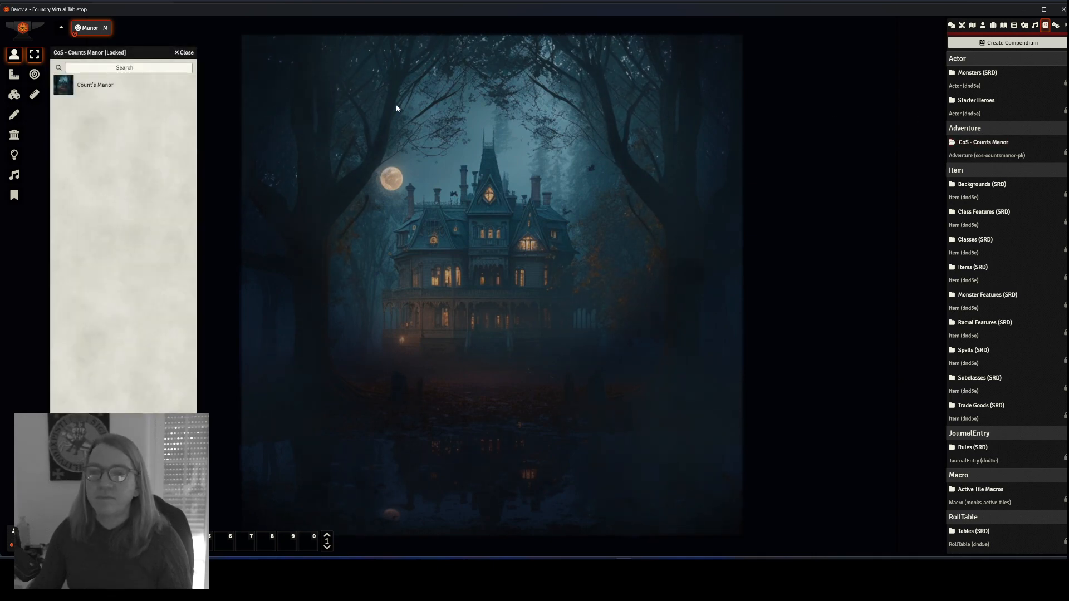
click(95, 85)
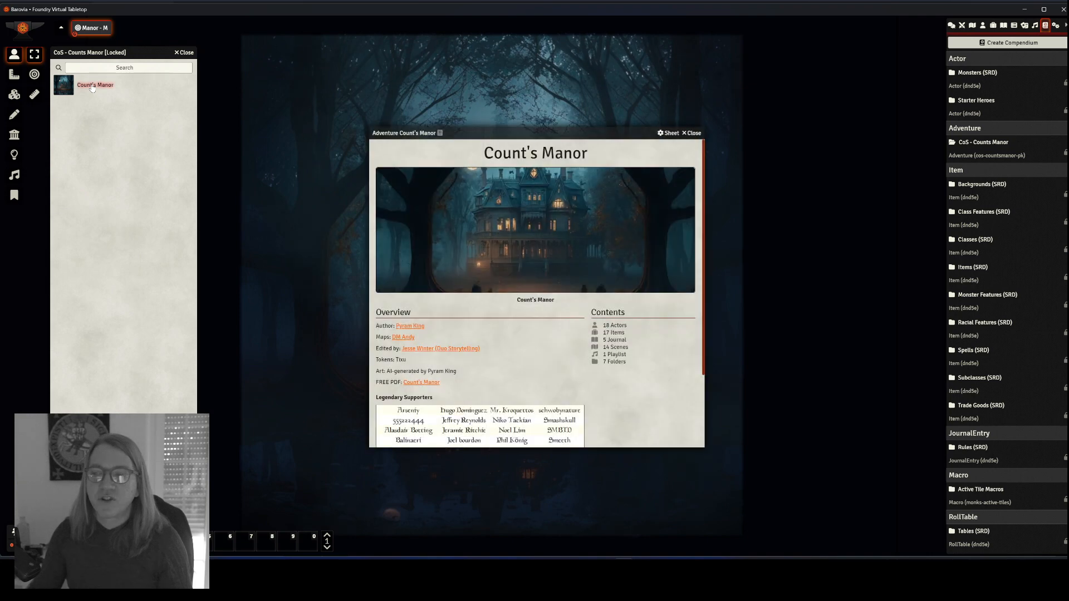
drag(504, 132, 495, 89)
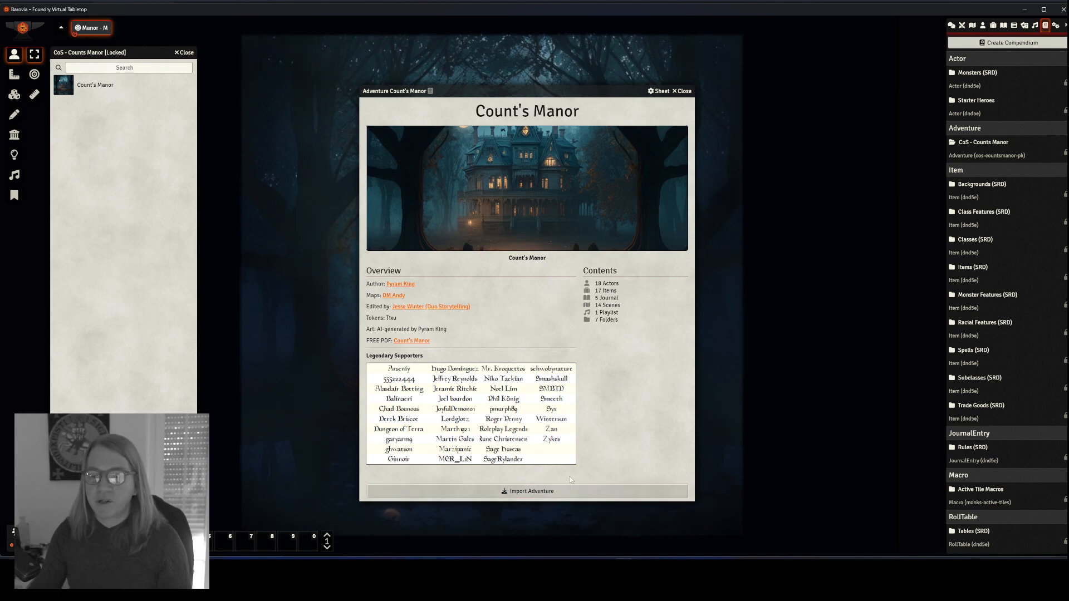
Step: Browse the imported Scenes, Actors, Items, Journal folders and Playlists, ending on the actor list
click(683, 91)
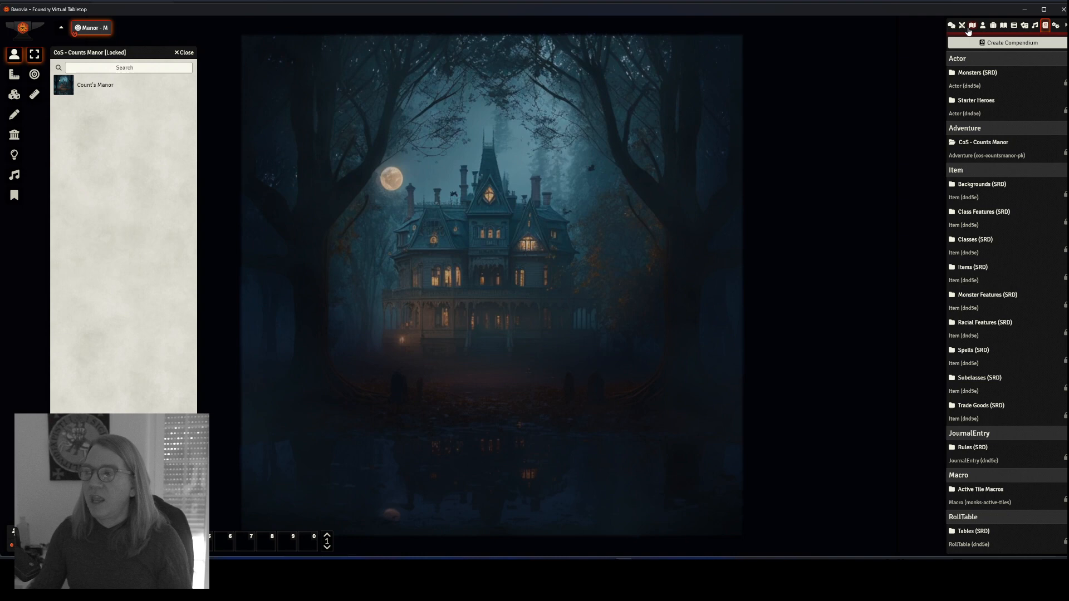
click(972, 27)
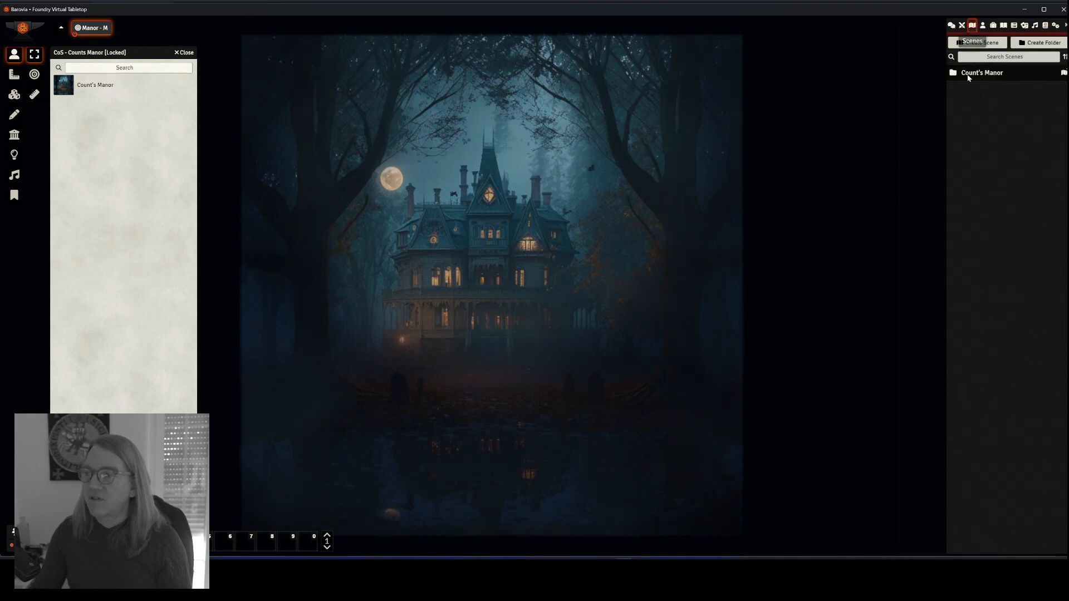
click(978, 75)
click(979, 90)
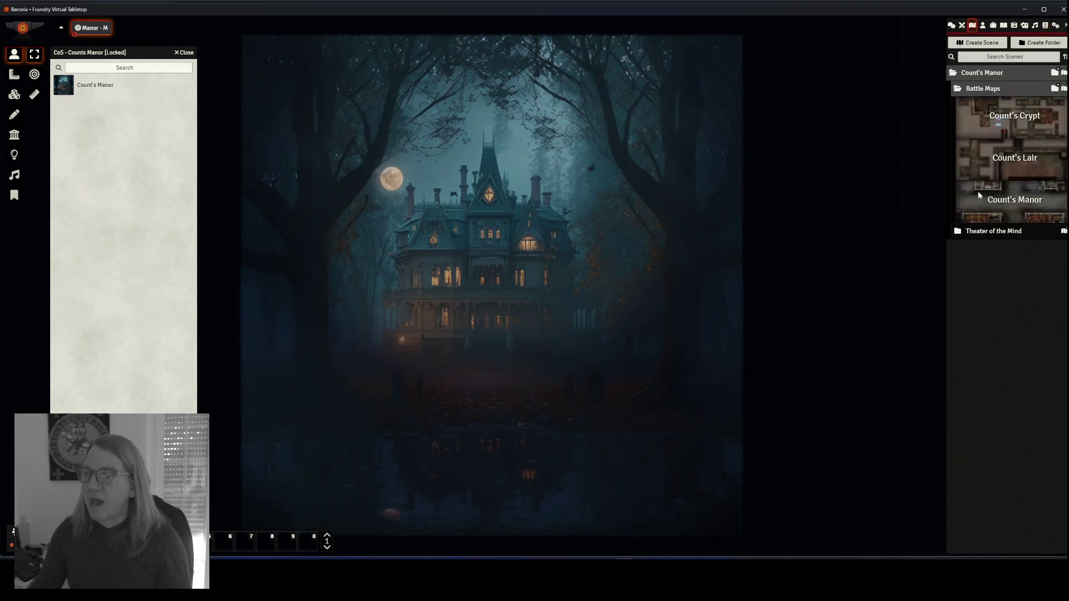
click(982, 232)
click(982, 25)
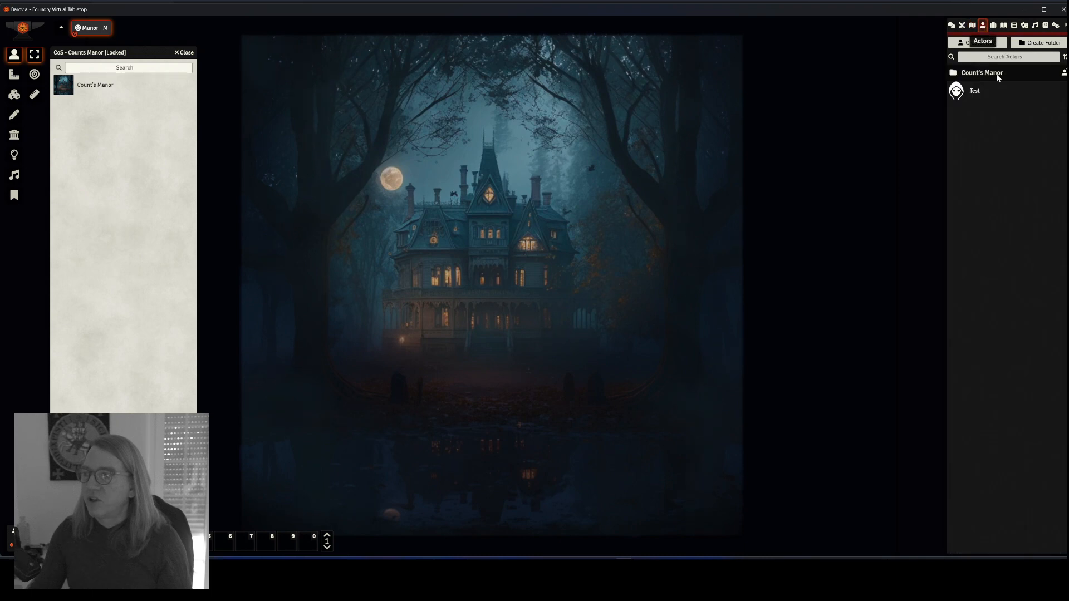
click(994, 75)
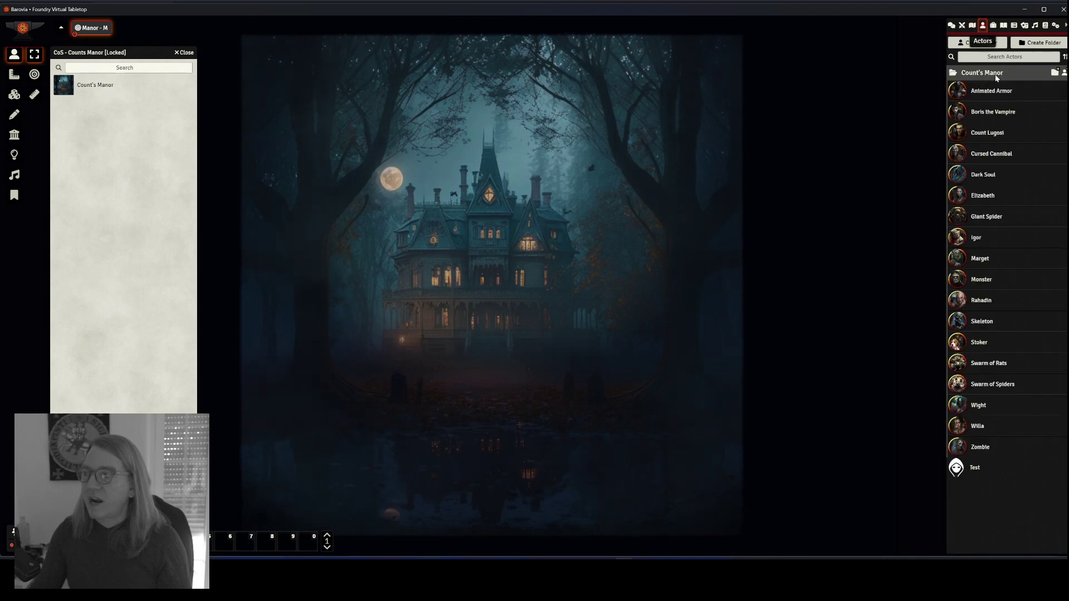
click(993, 25)
click(1003, 26)
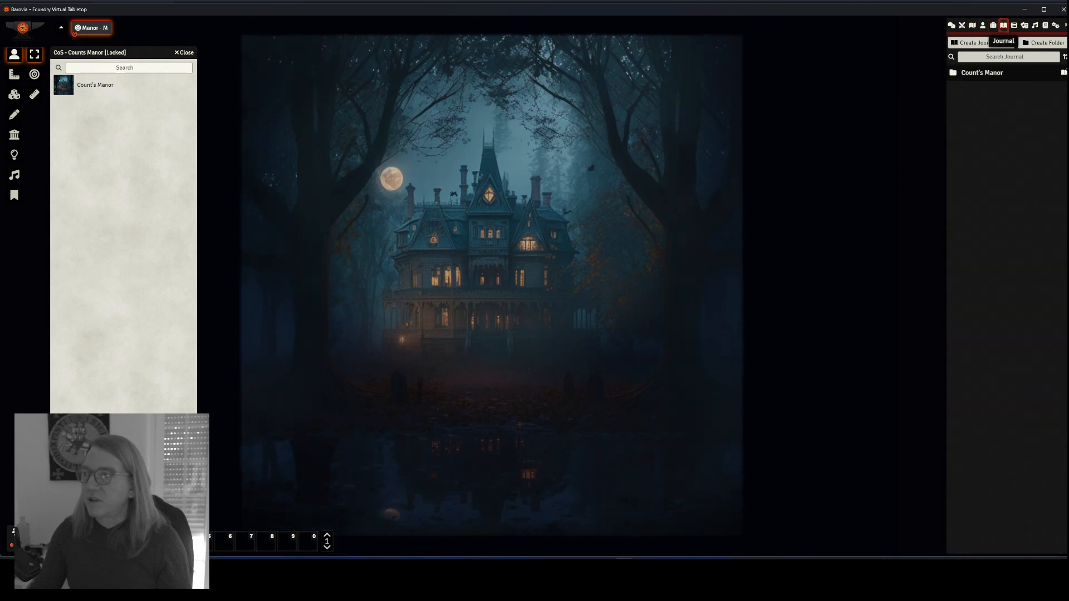
click(1006, 77)
click(1036, 26)
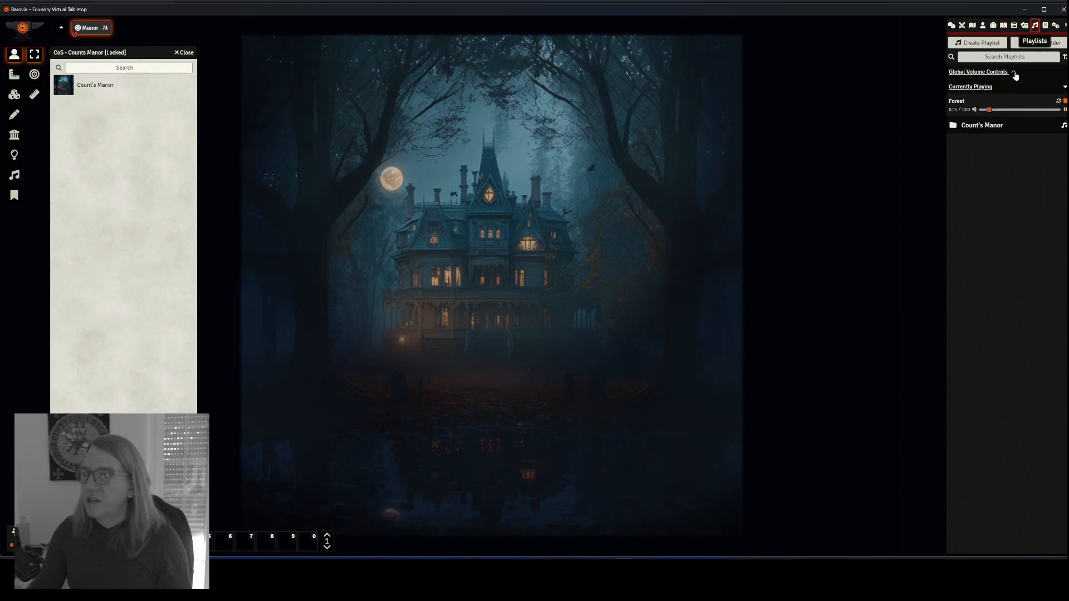
click(984, 26)
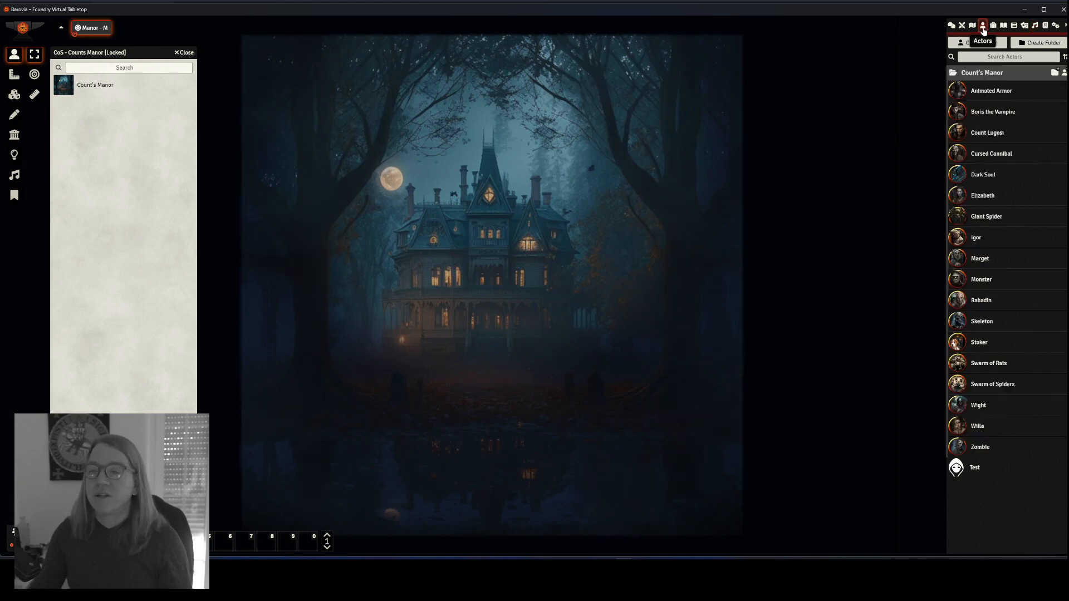
Step: View character artwork for Boris, Count Lugosi, Elizabeth, Marget and Stoker, then close the portraits
right_click(981, 114)
click(988, 130)
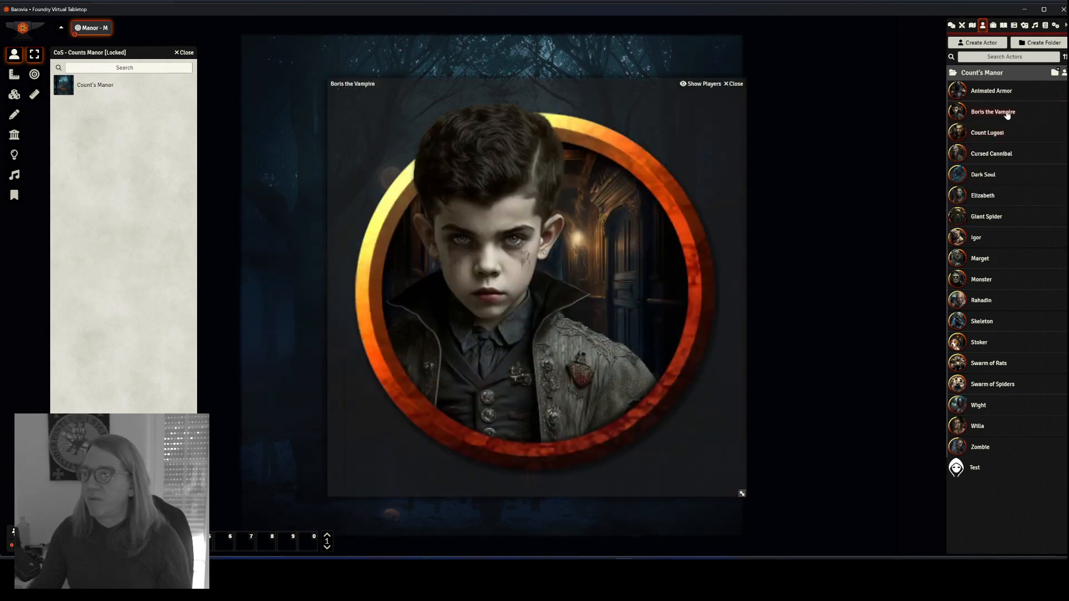
right_click(995, 134)
click(989, 151)
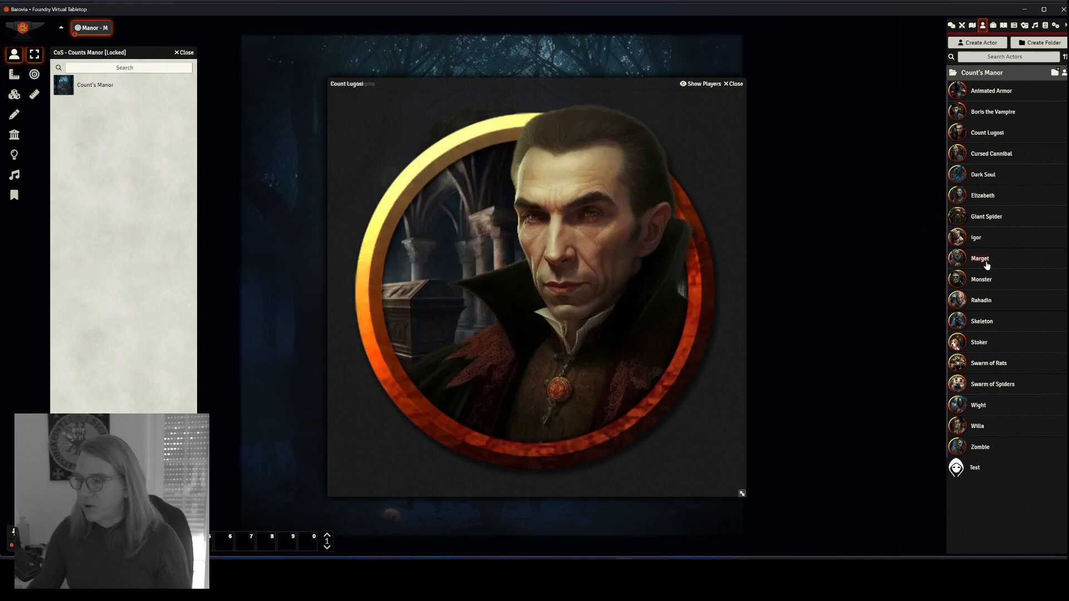
right_click(984, 197)
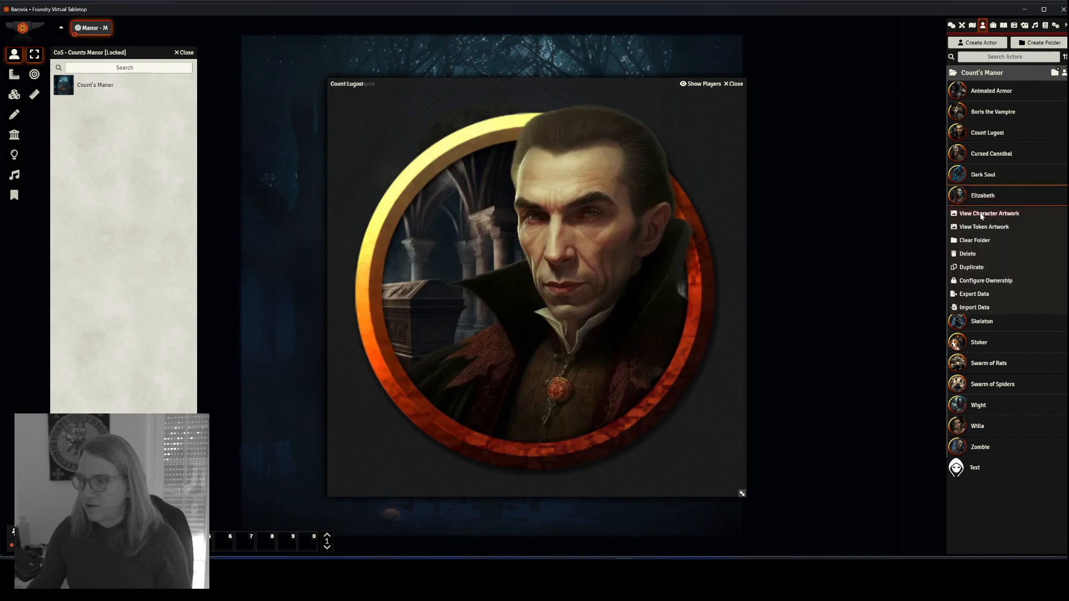
click(982, 213)
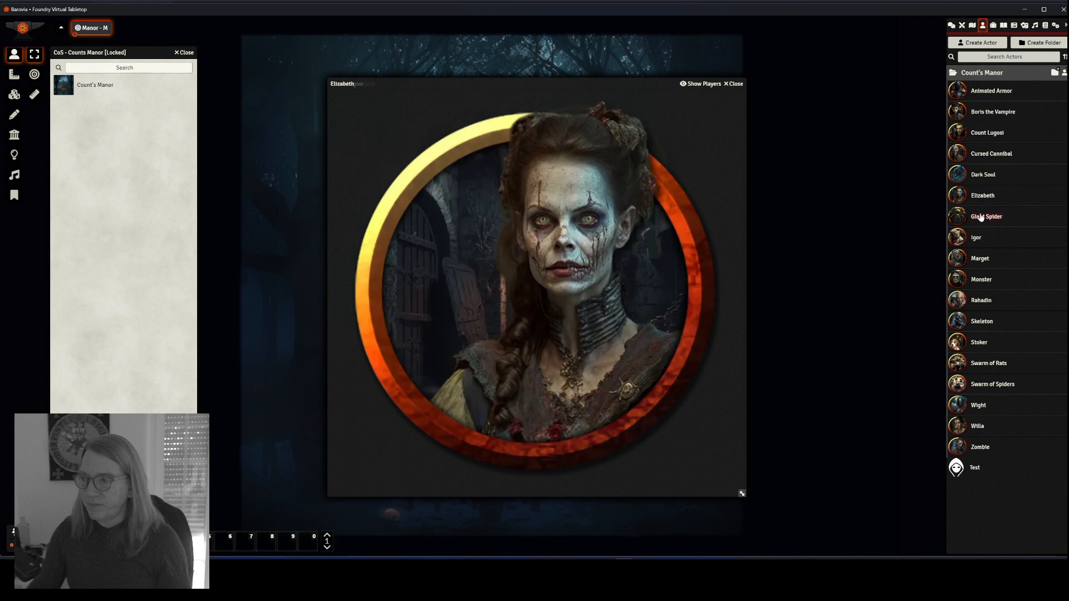
right_click(977, 262)
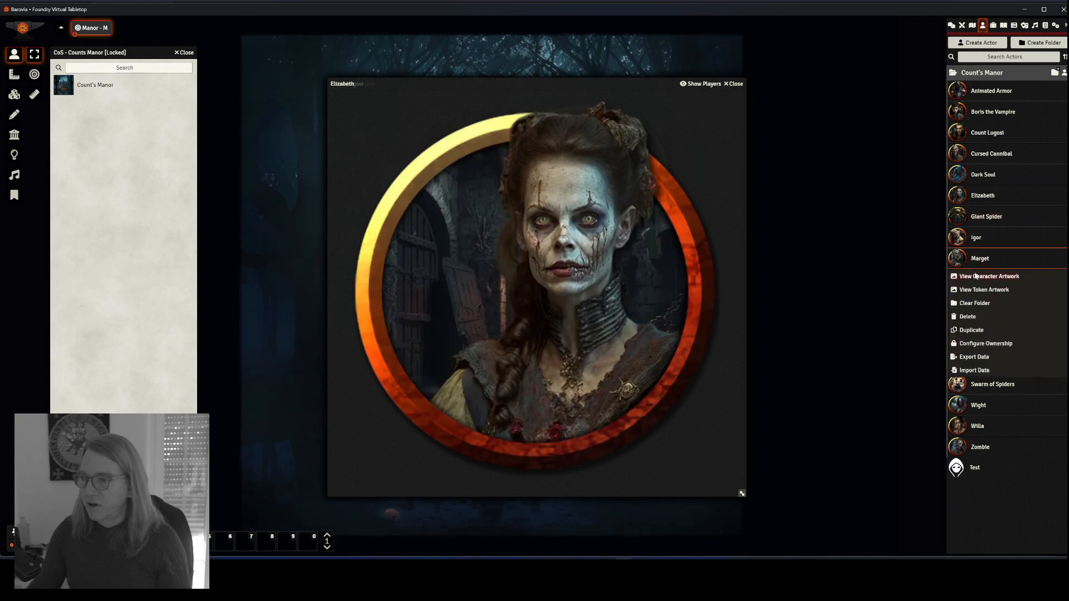
click(988, 277)
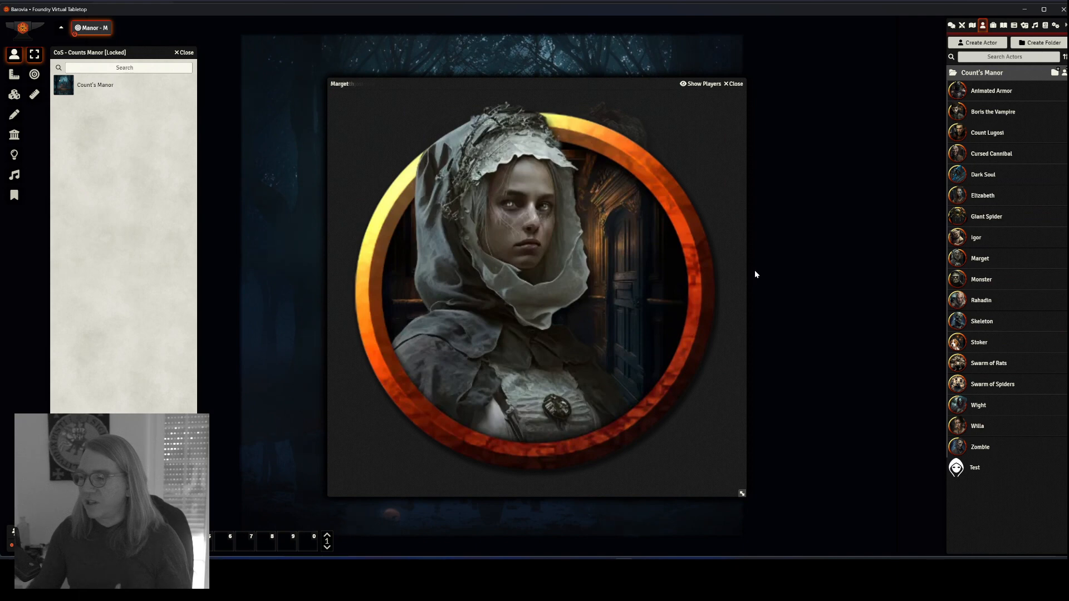
right_click(979, 344)
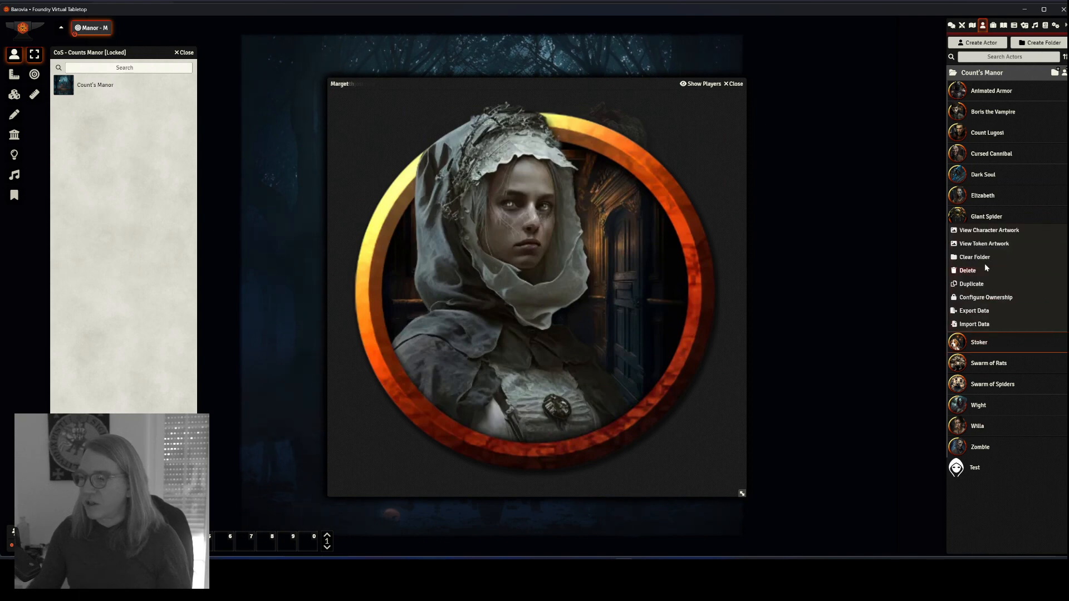
click(989, 230)
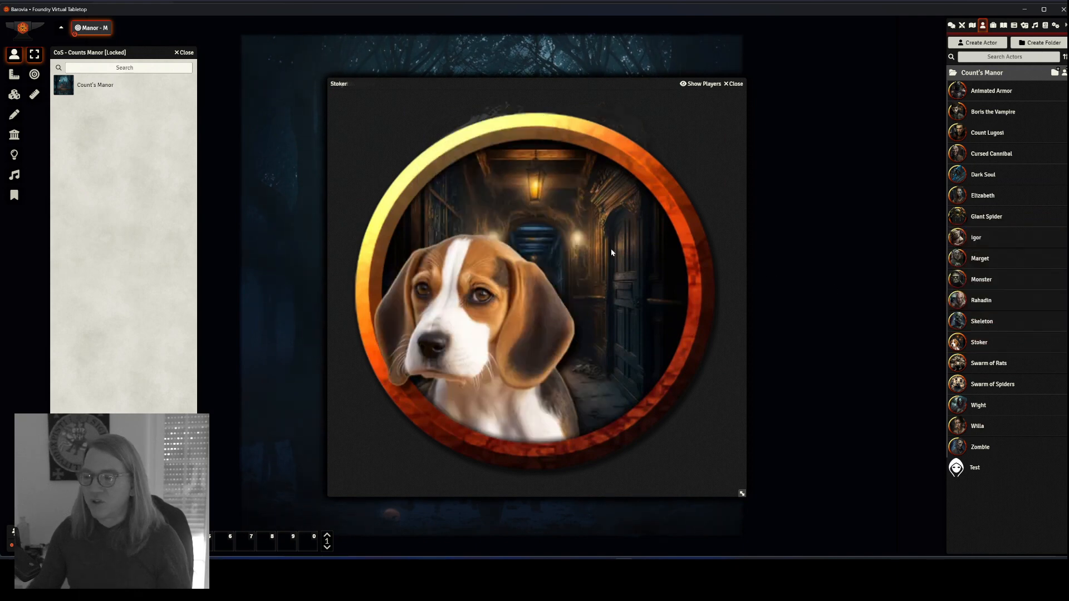
click(729, 84)
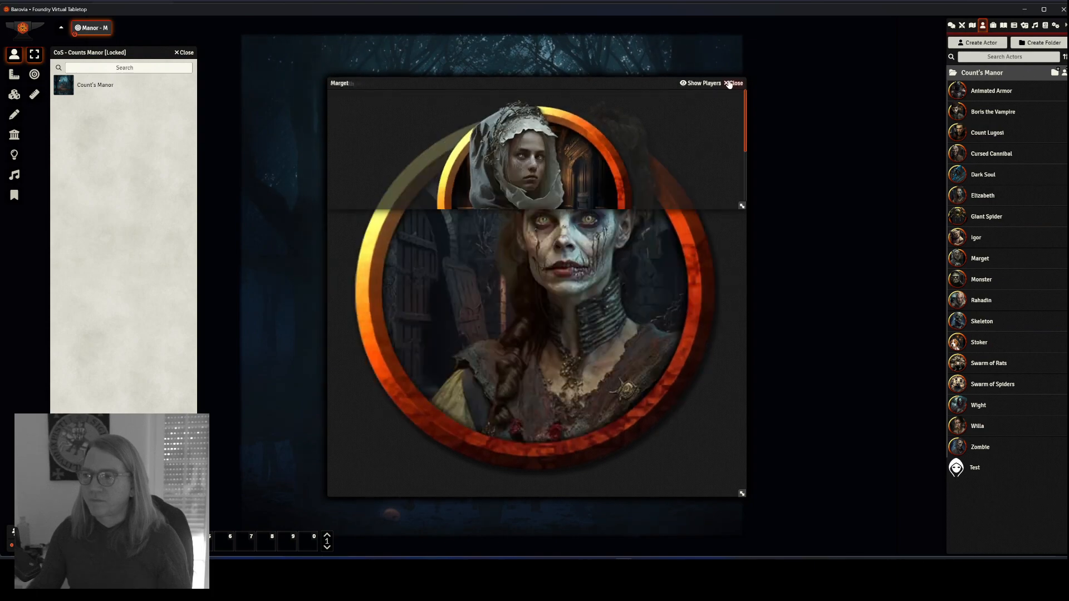
click(730, 84)
Step: View the Dungeon - M scene and activate the Crypt - M scene from the Scenes list
click(729, 84)
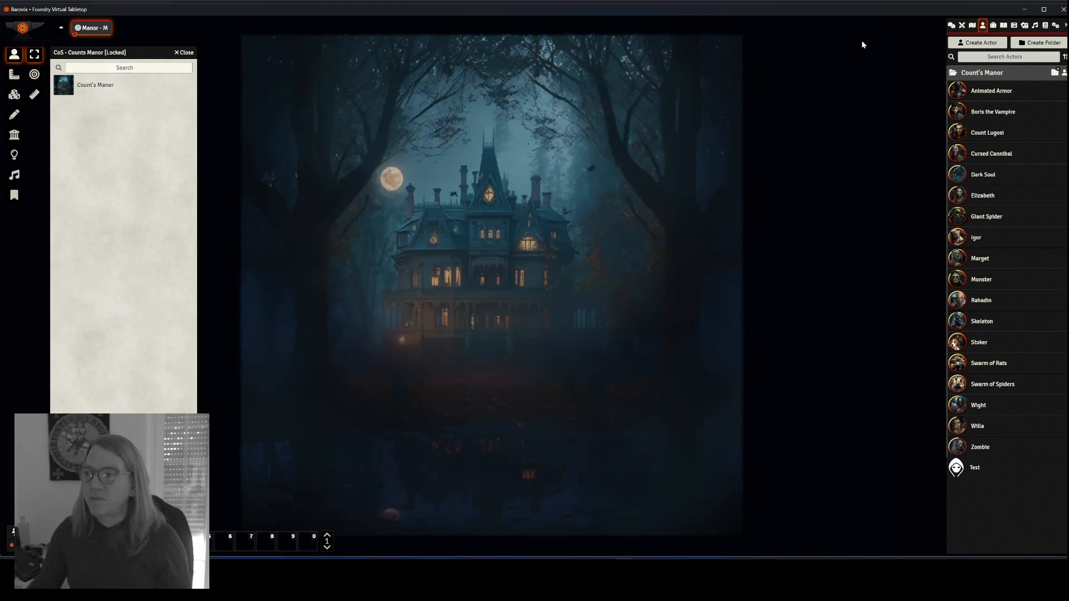
click(974, 26)
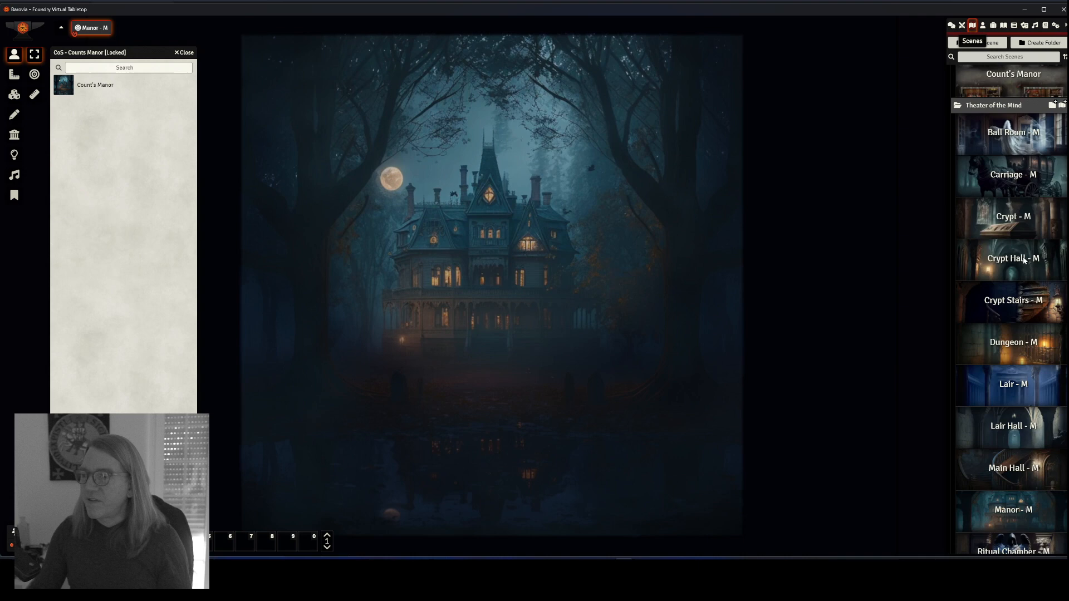
scroll(1027, 259, down, 1)
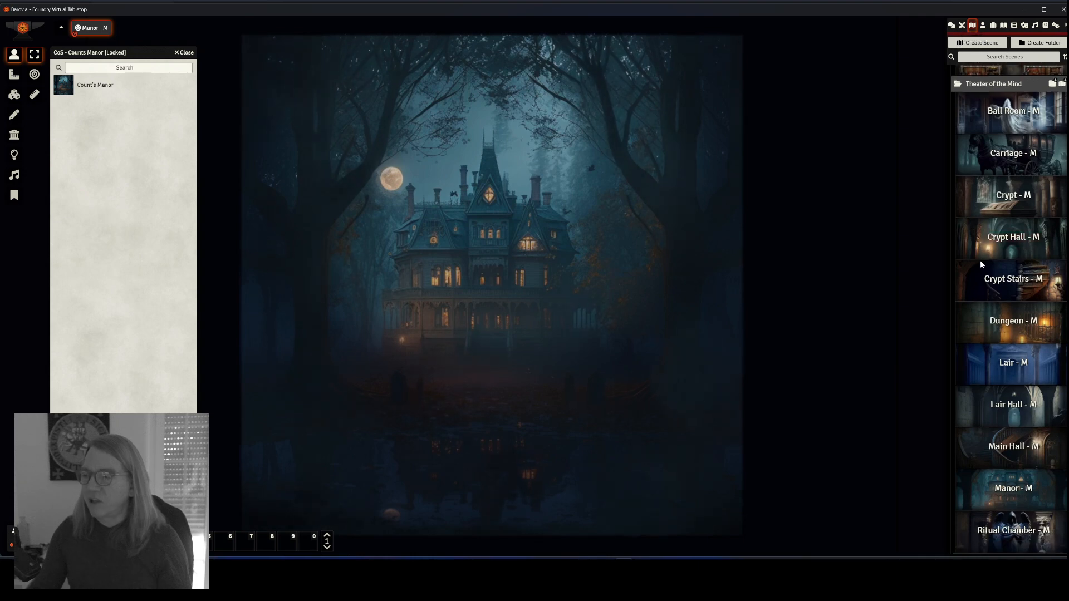
right_click(973, 326)
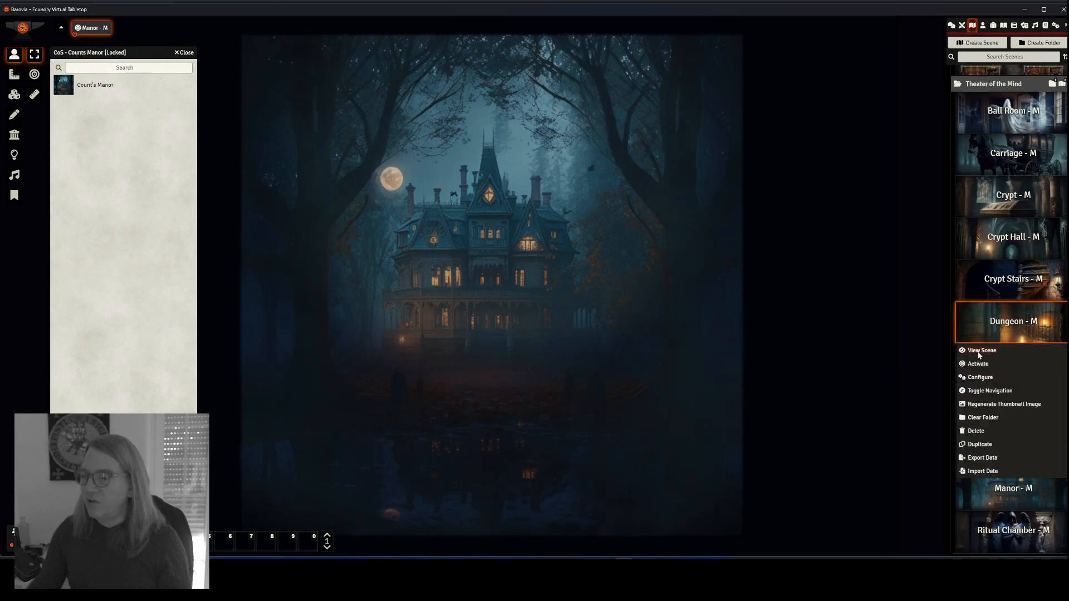
click(979, 351)
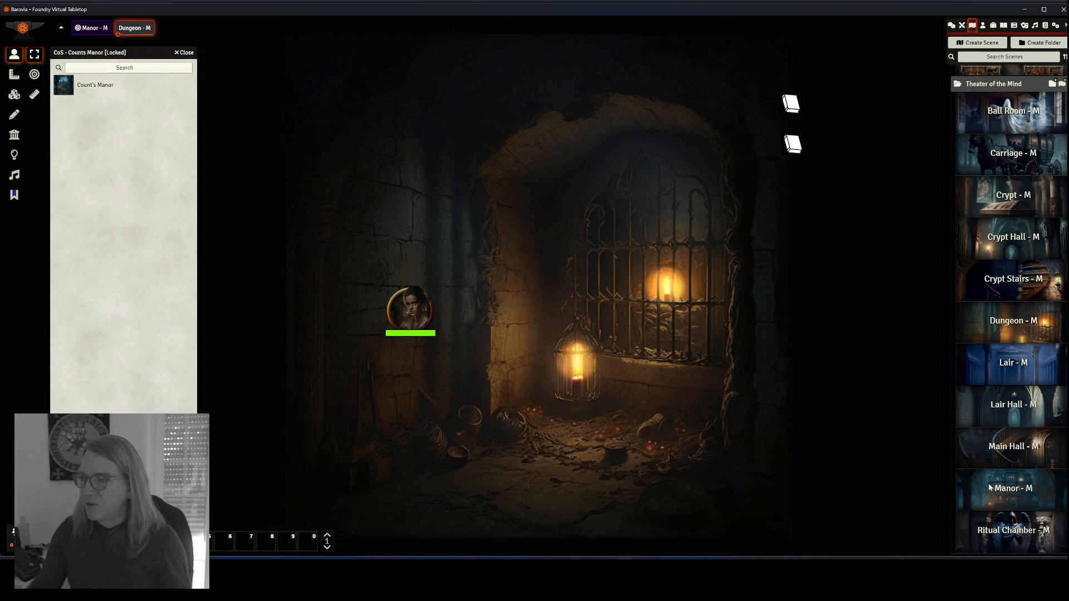
right_click(1006, 196)
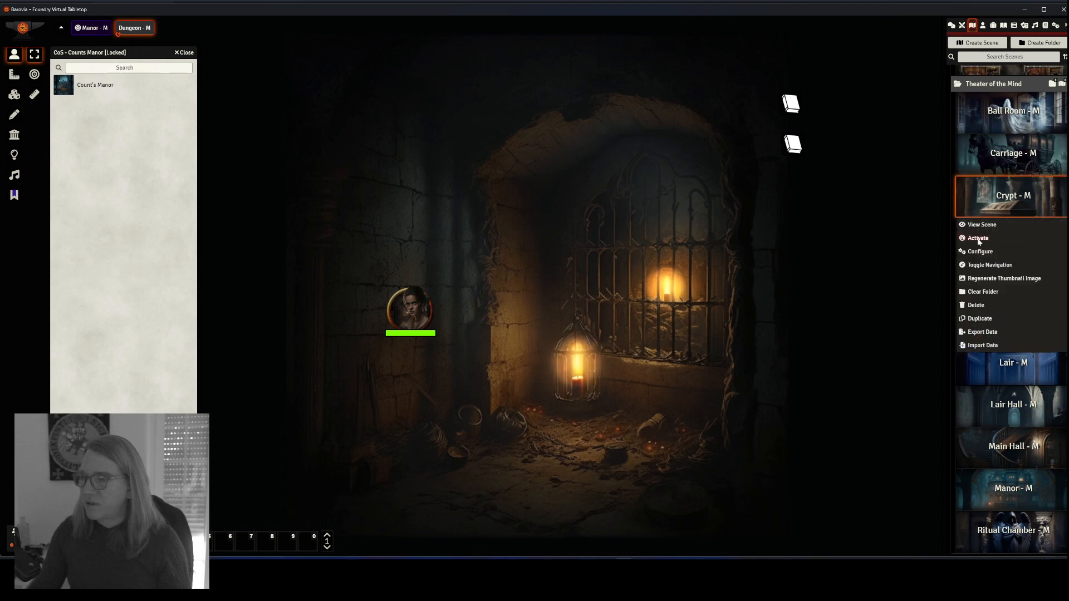
click(982, 225)
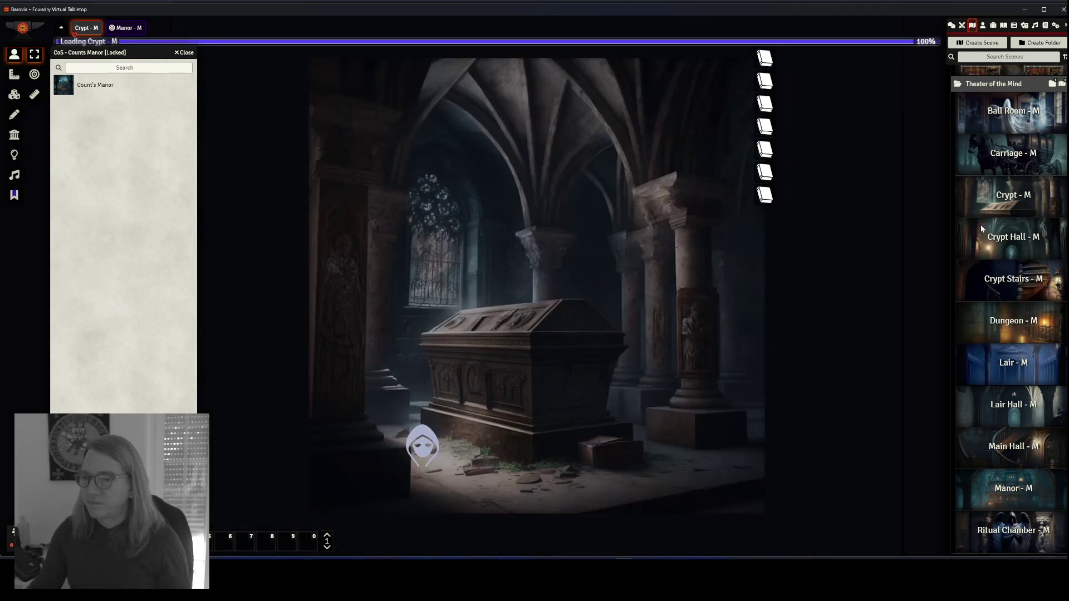
Step: View the Crypt Stairs and Ball Room scenes, then return to the Manor scene
right_click(977, 281)
click(977, 308)
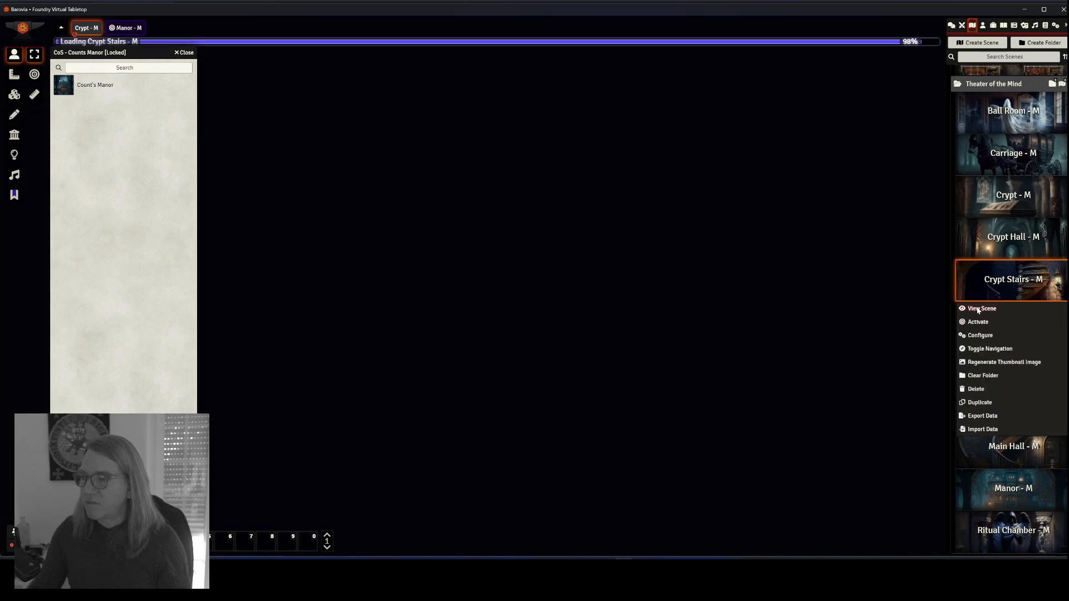
right_click(981, 111)
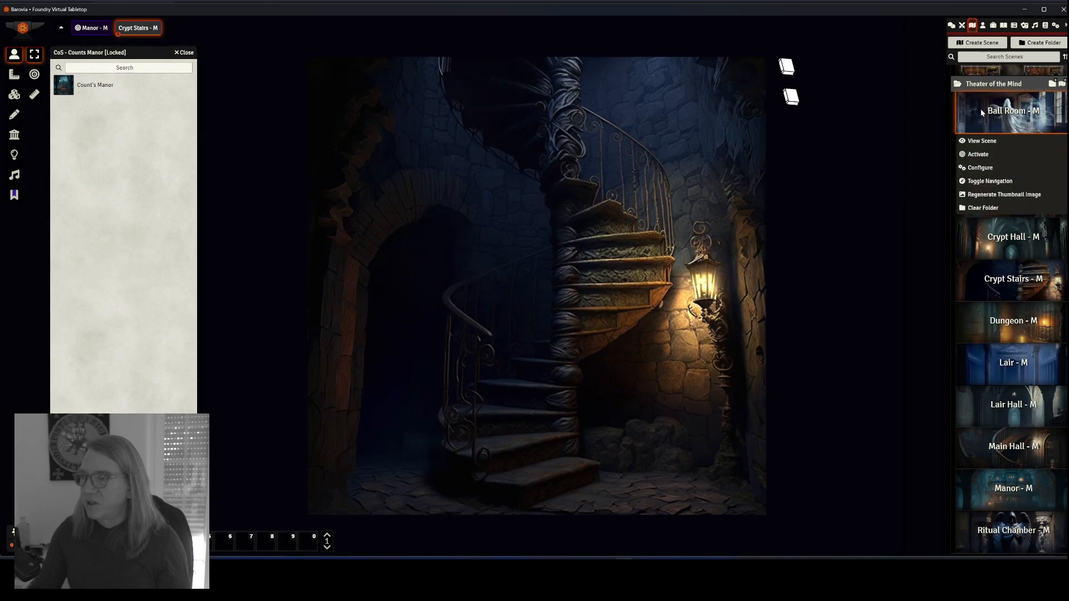
click(982, 141)
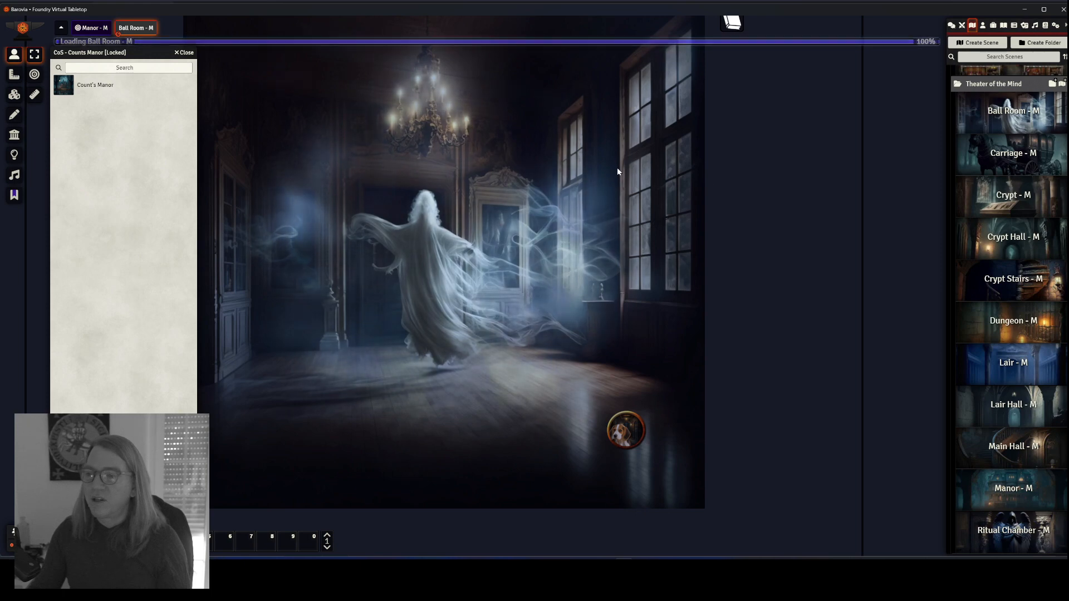
click(92, 28)
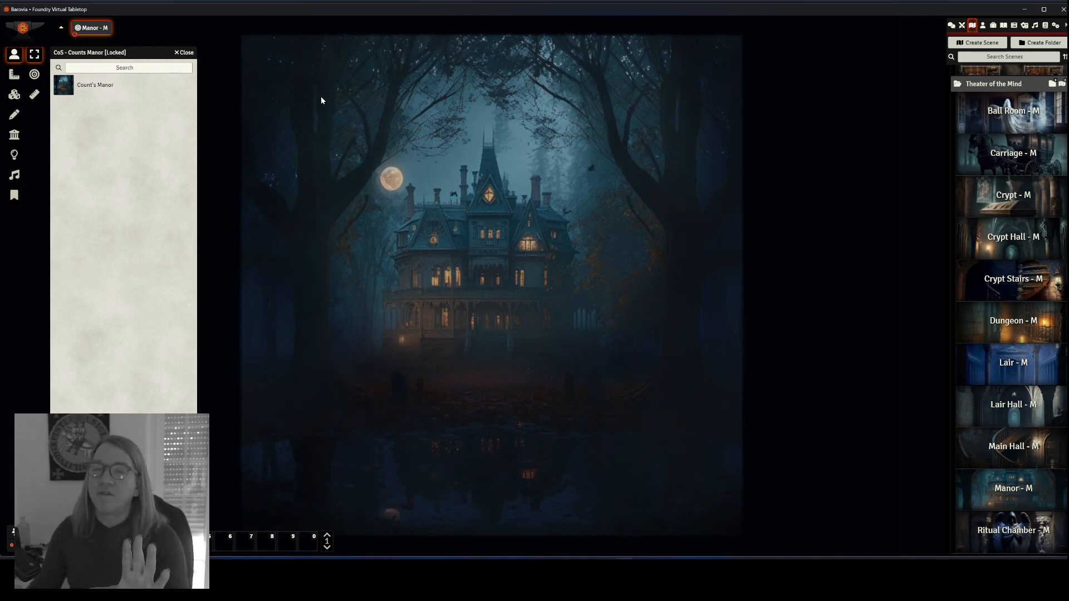
Step: Open the 2. Manor journal and activate the Count's Manor battle map from Battle Maps
click(1002, 26)
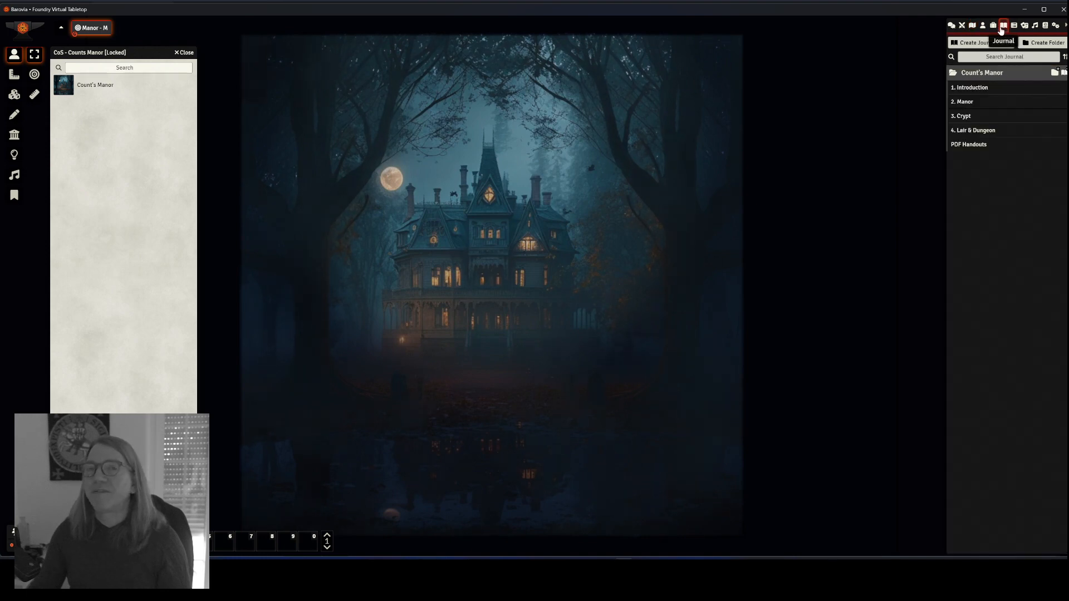
click(966, 102)
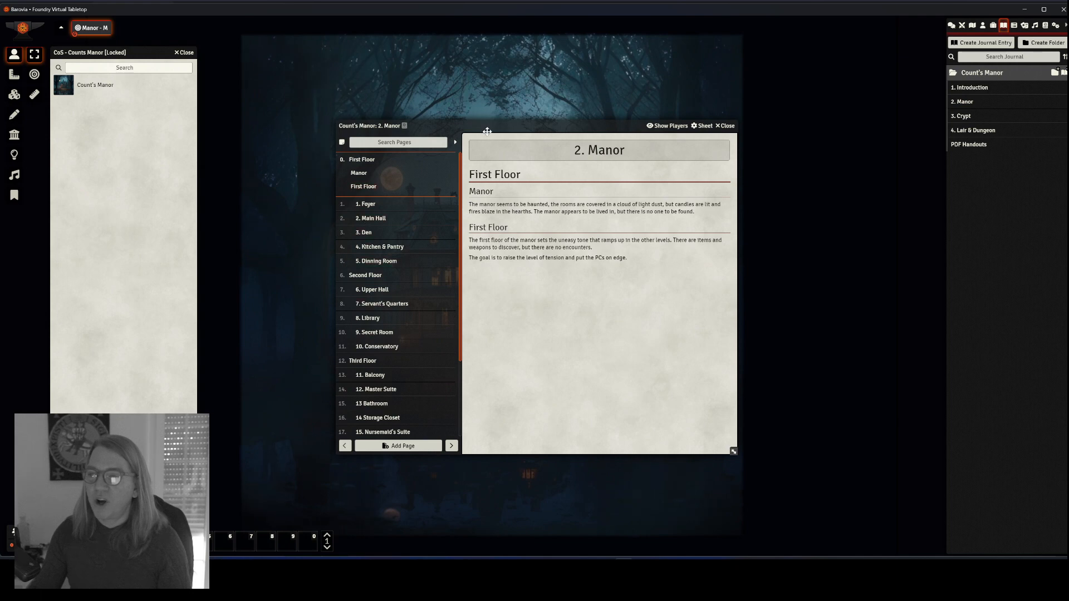
drag(487, 126, 491, 87)
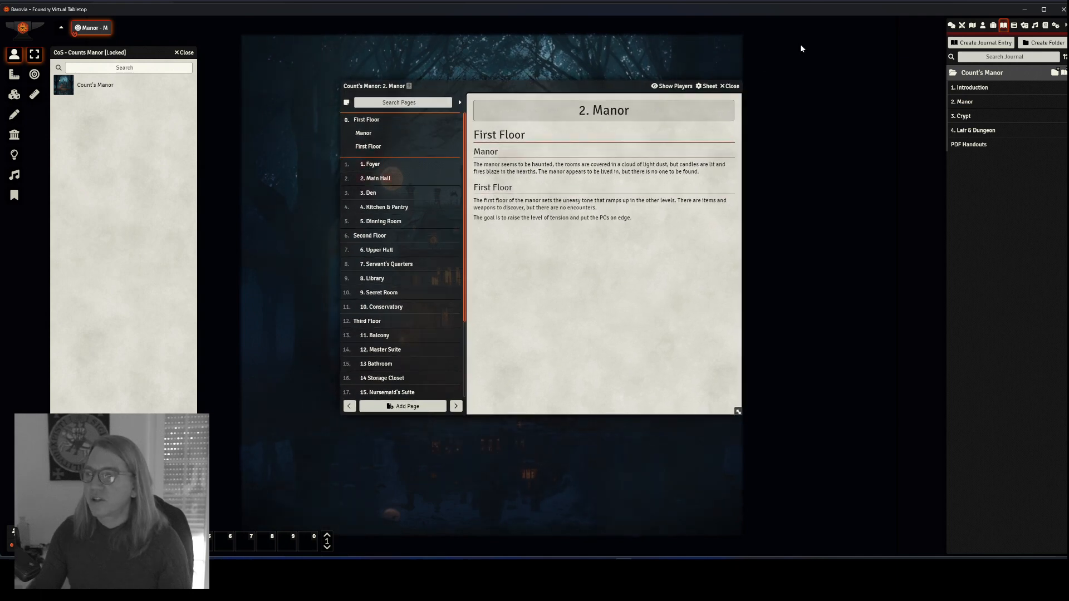
click(972, 25)
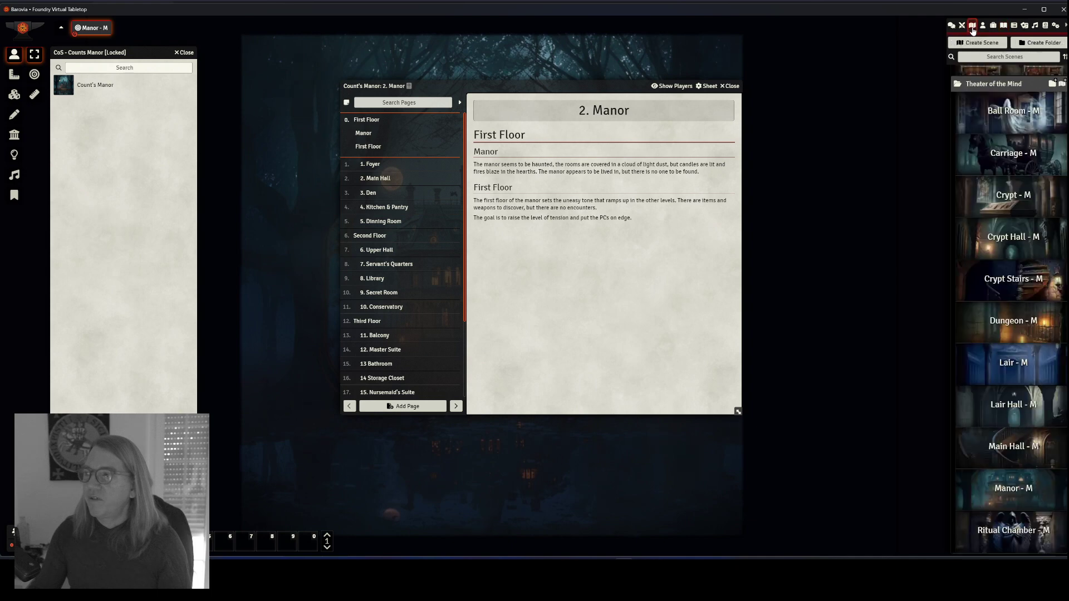
click(996, 71)
right_click(999, 179)
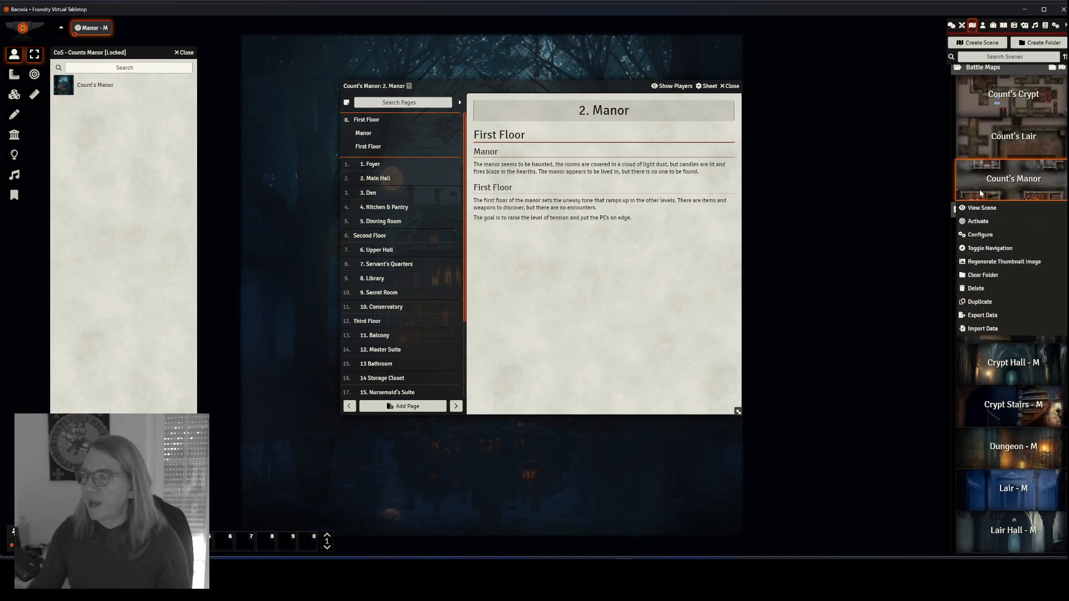
click(977, 221)
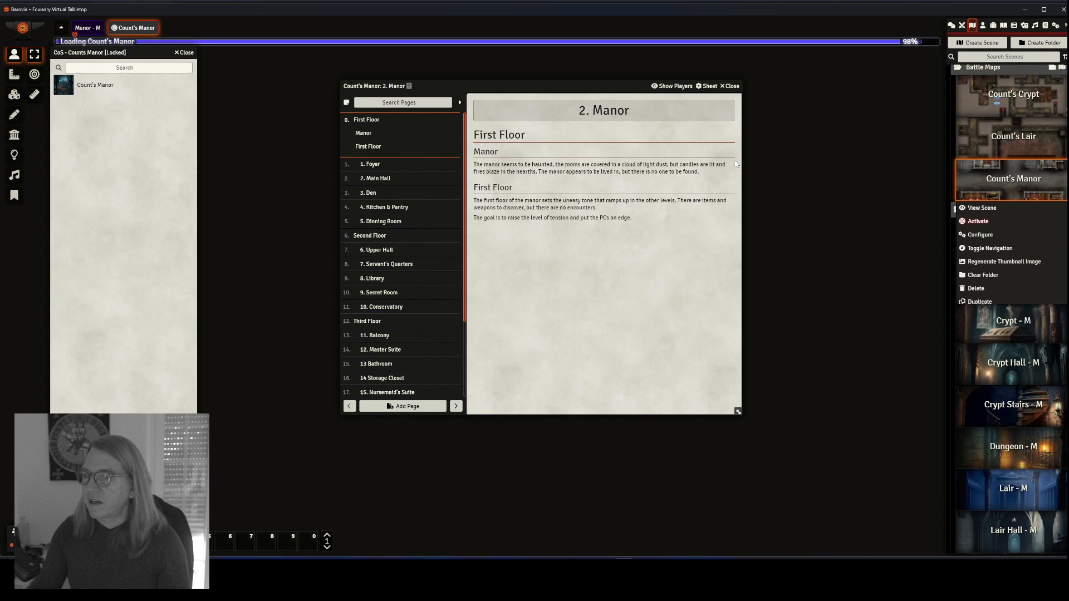
drag(502, 85, 654, 107)
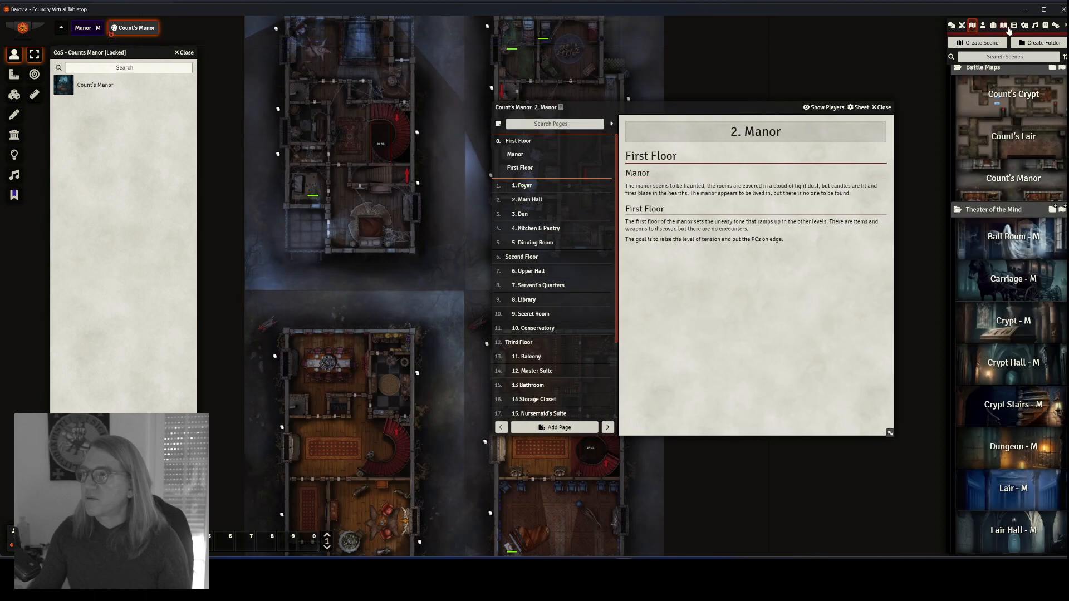
Step: Raise and then lower the Manor track's volume in the Playlists tab
click(1035, 28)
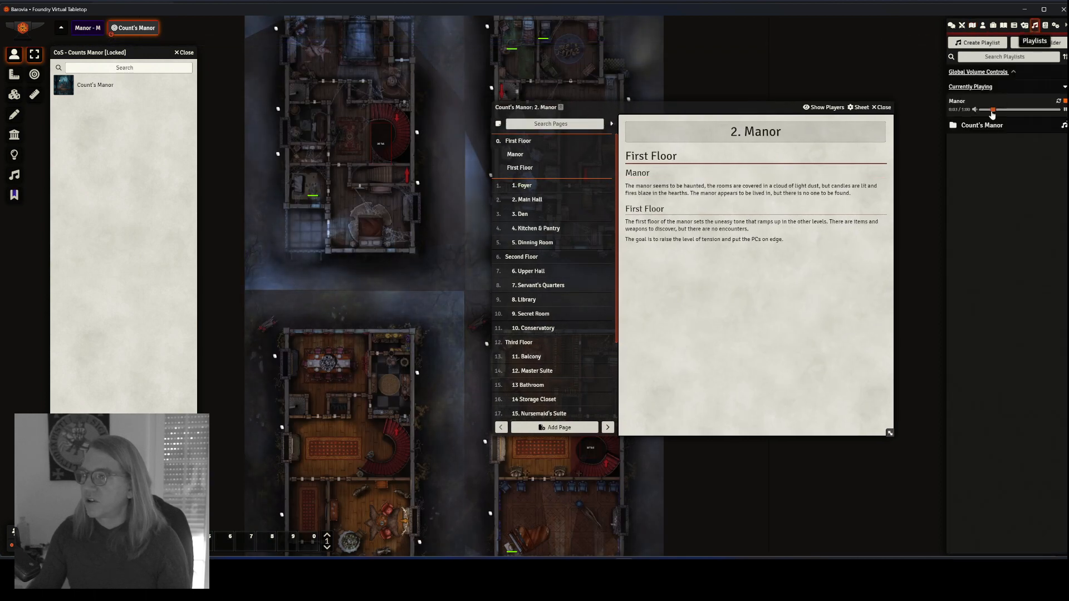
drag(992, 110, 1021, 110)
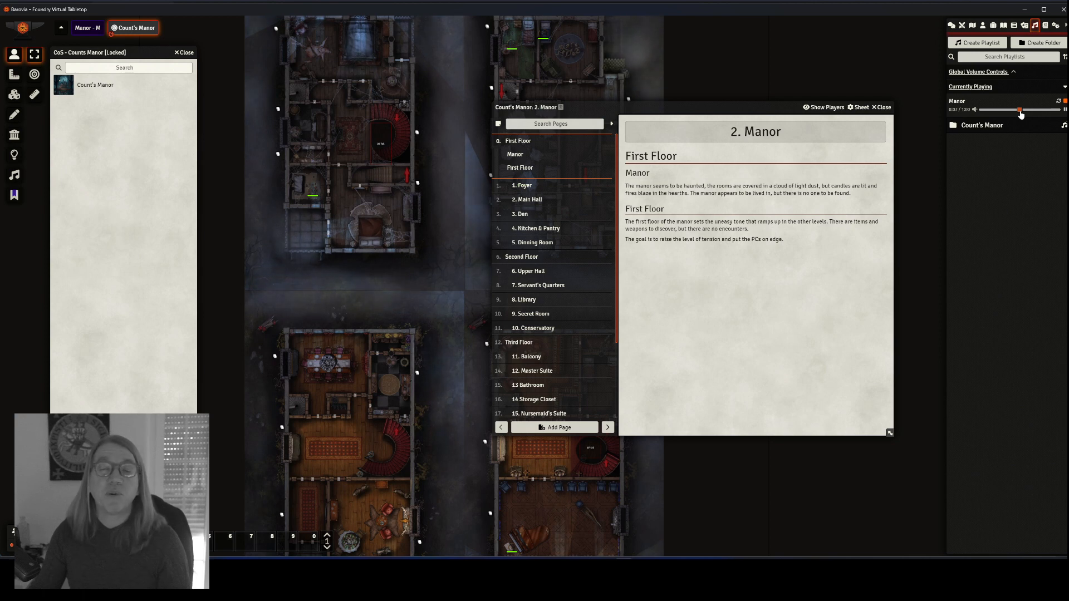
drag(1021, 110, 993, 111)
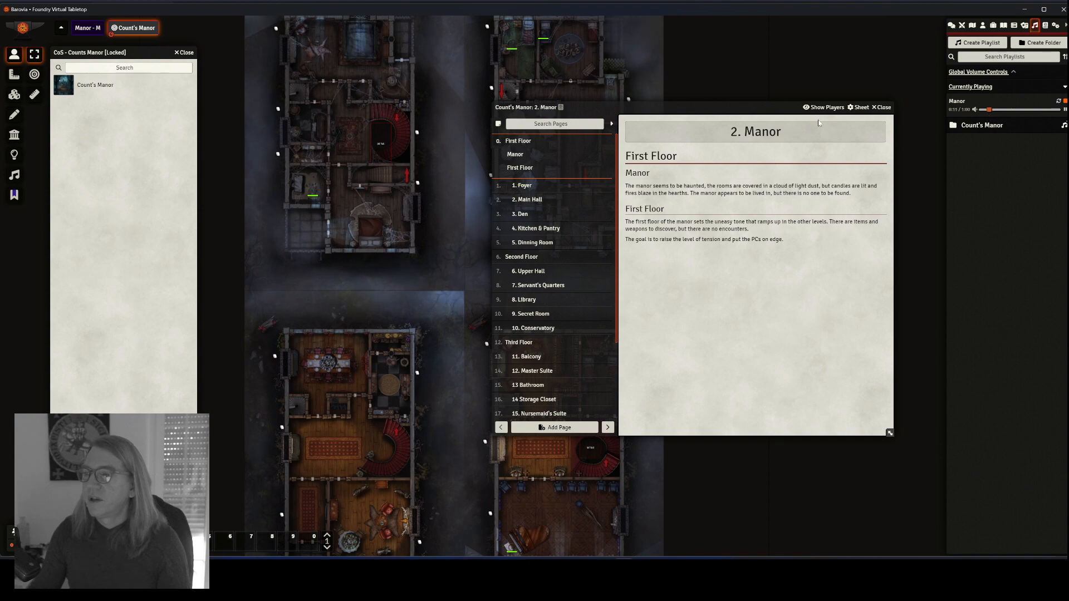
Step: Open the 1. Foyer page, centre the manor floor and open the Main Hall map note
drag(777, 108, 809, 70)
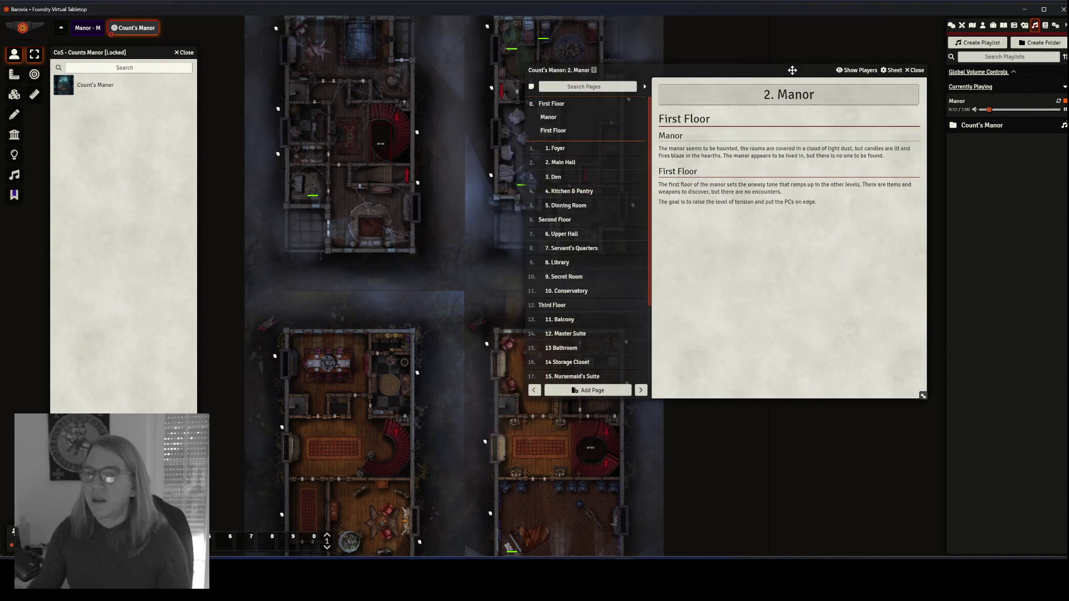
click(556, 149)
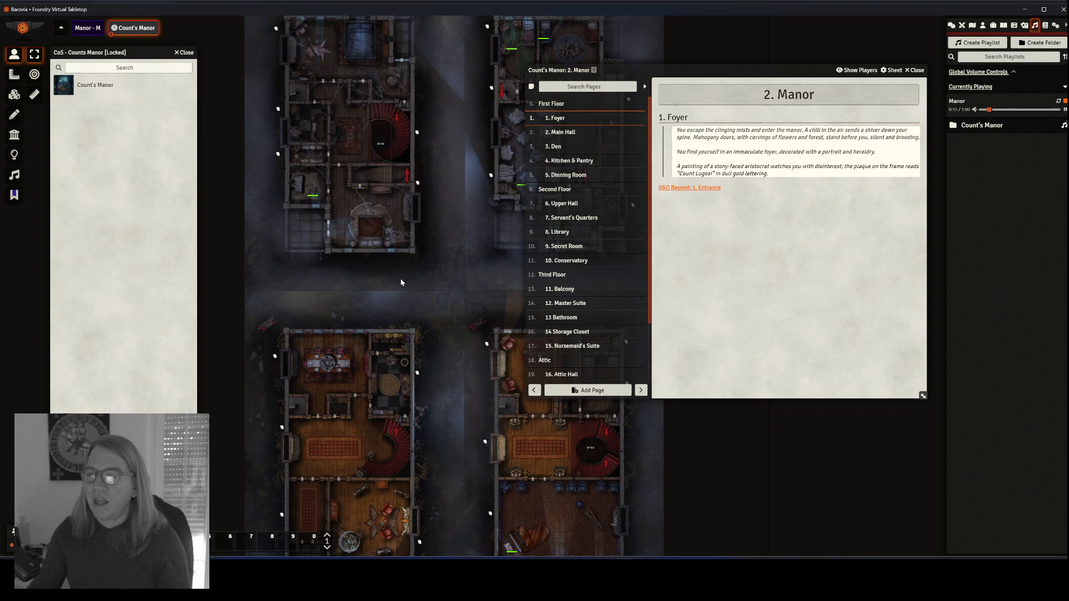
scroll(401, 279, up, 3)
scroll(334, 276, up, 2)
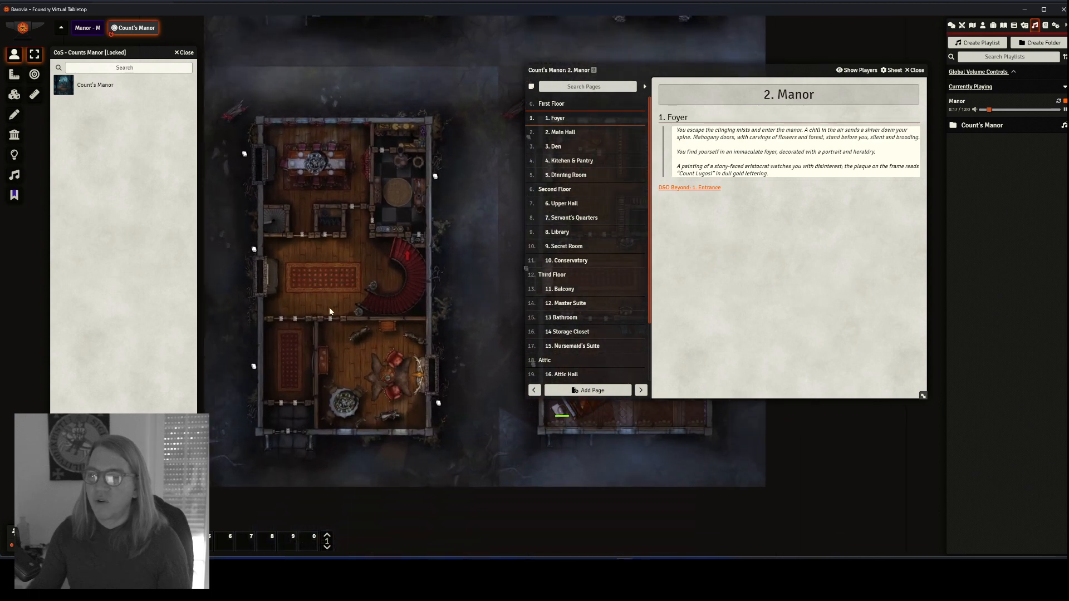
drag(329, 307, 408, 219)
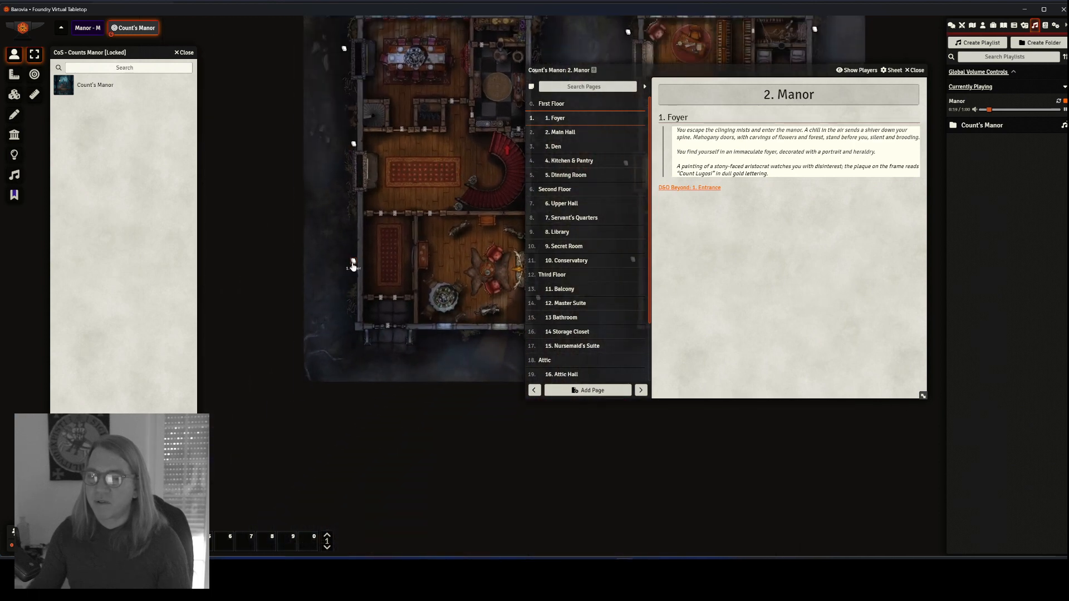
scroll(353, 266, up, 2)
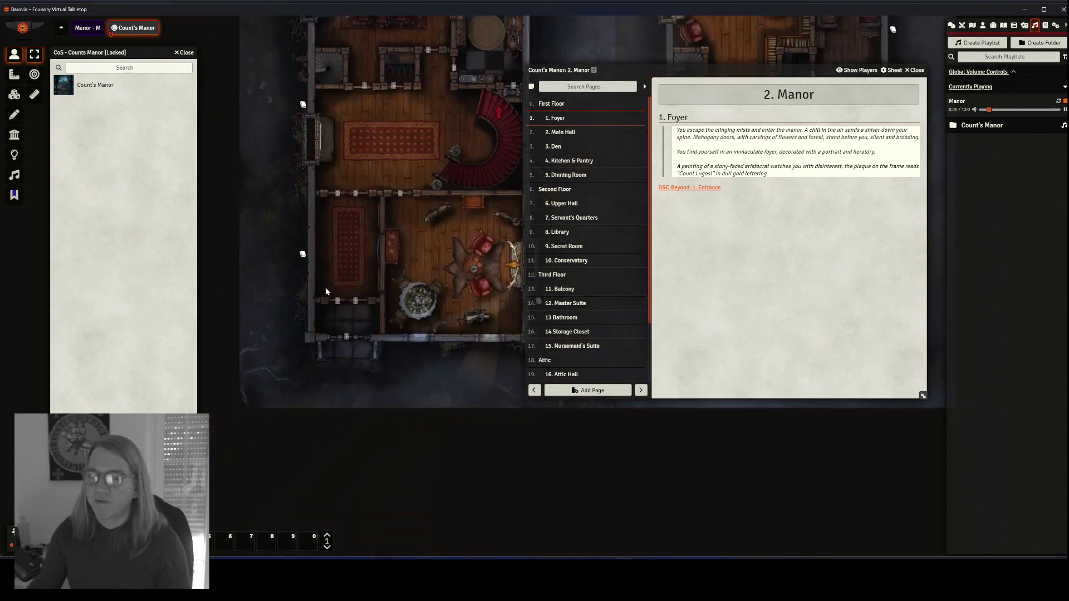
click(303, 109)
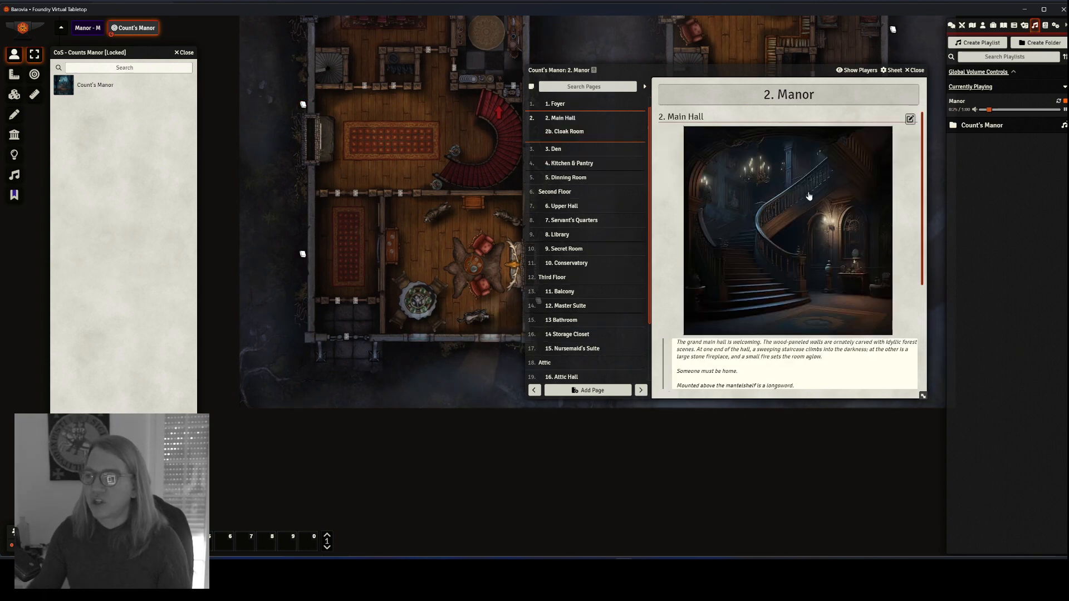
scroll(785, 251, down, 5)
scroll(786, 251, up, 3)
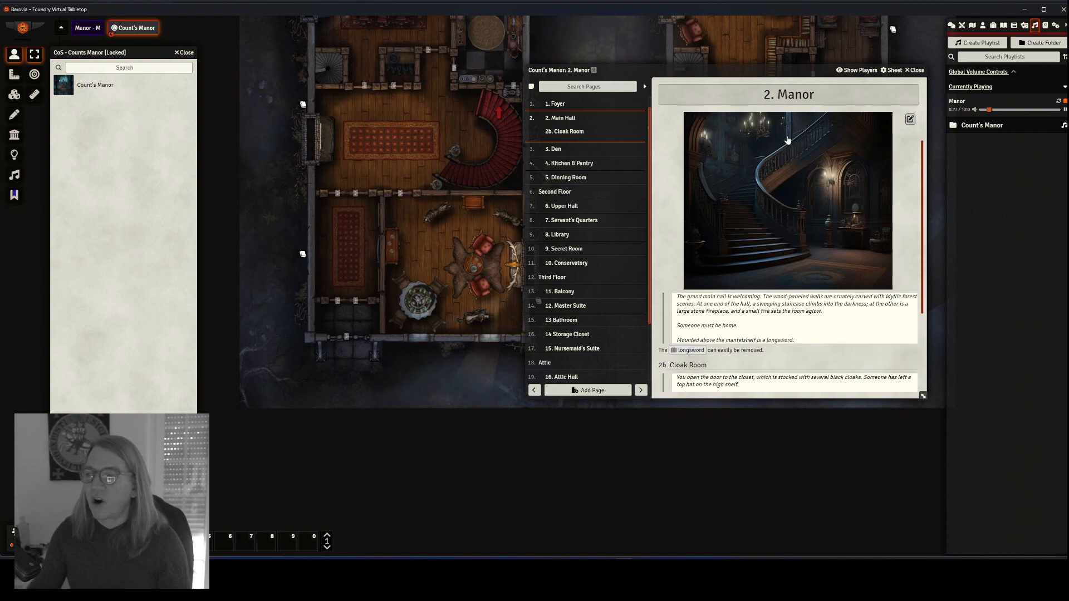
scroll(782, 199, up, 2)
Step: Pop out and close the Main Hall staircase and raven skull cane images
click(783, 193)
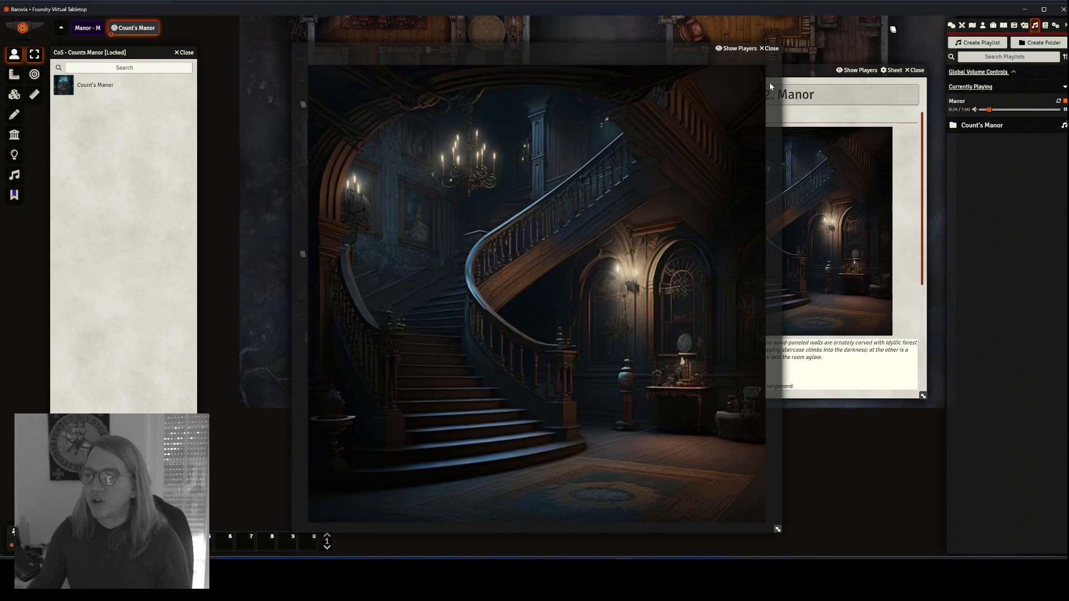
click(769, 48)
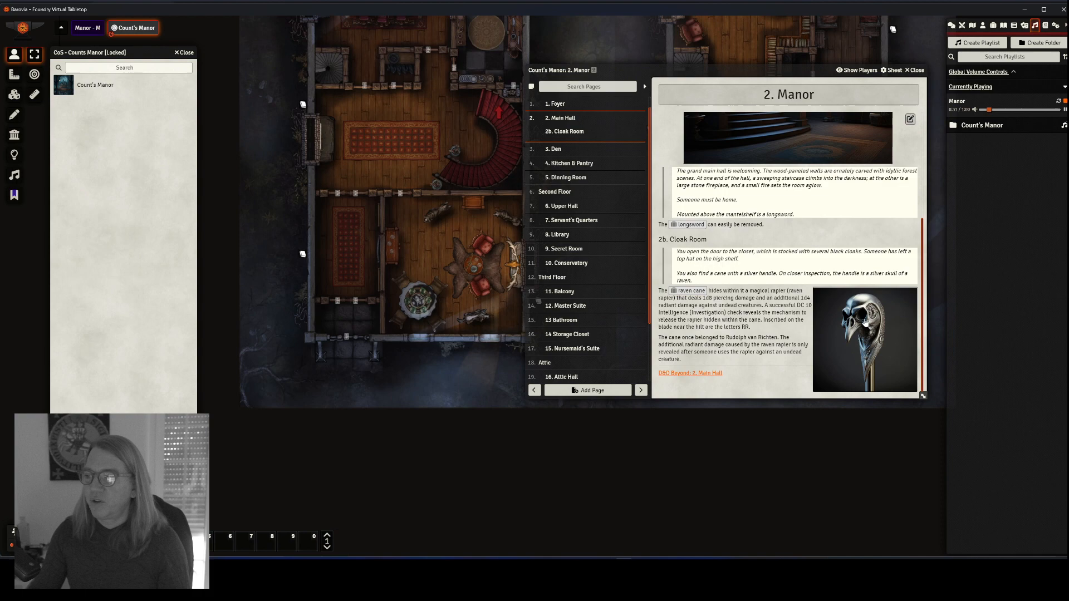
click(866, 322)
click(767, 49)
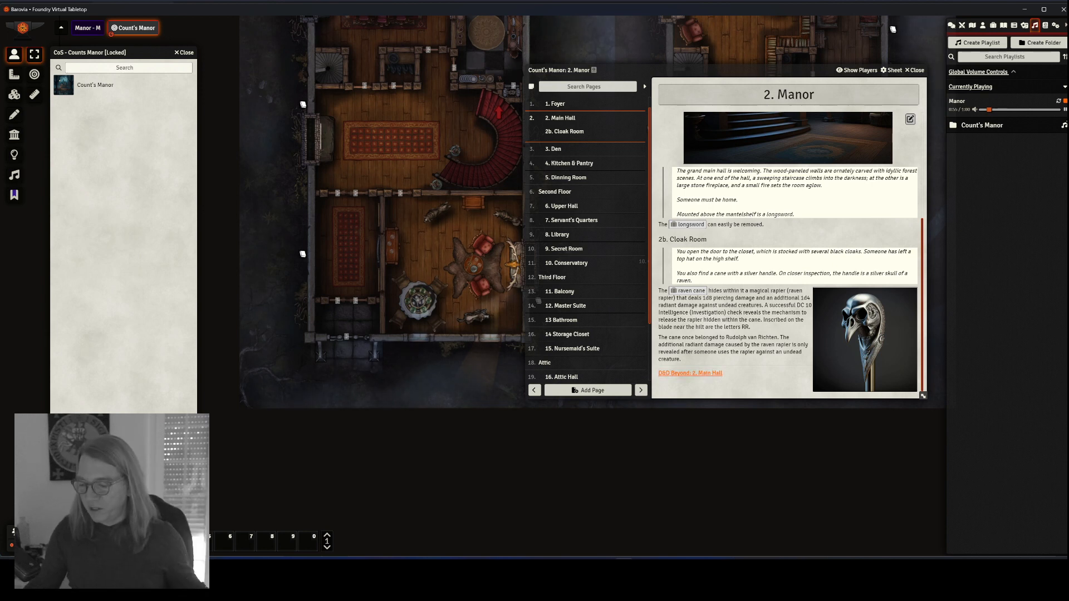
click(709, 373)
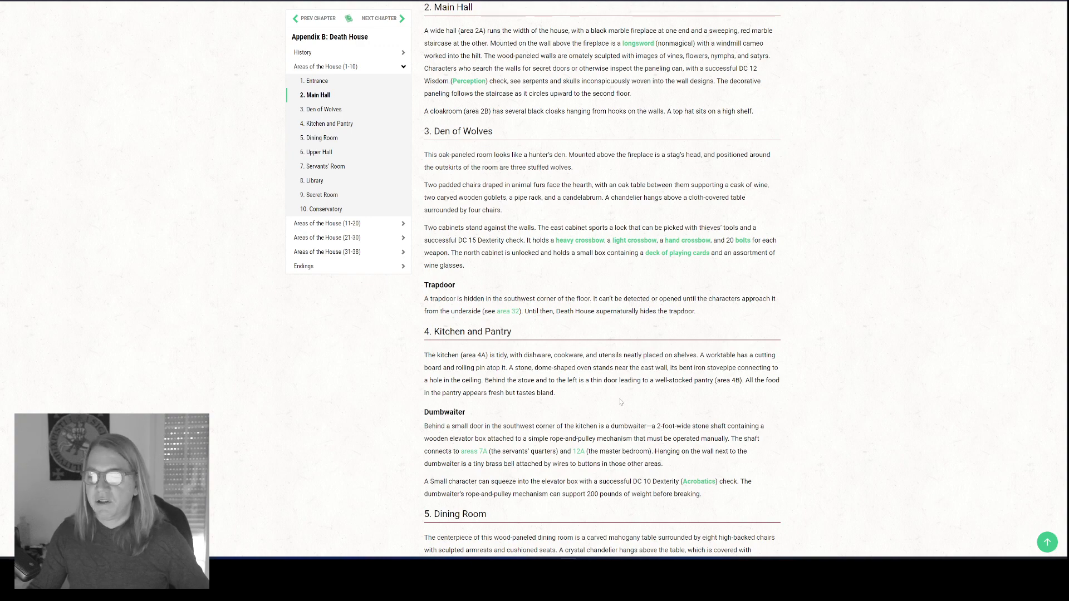
key(alt+Tab)
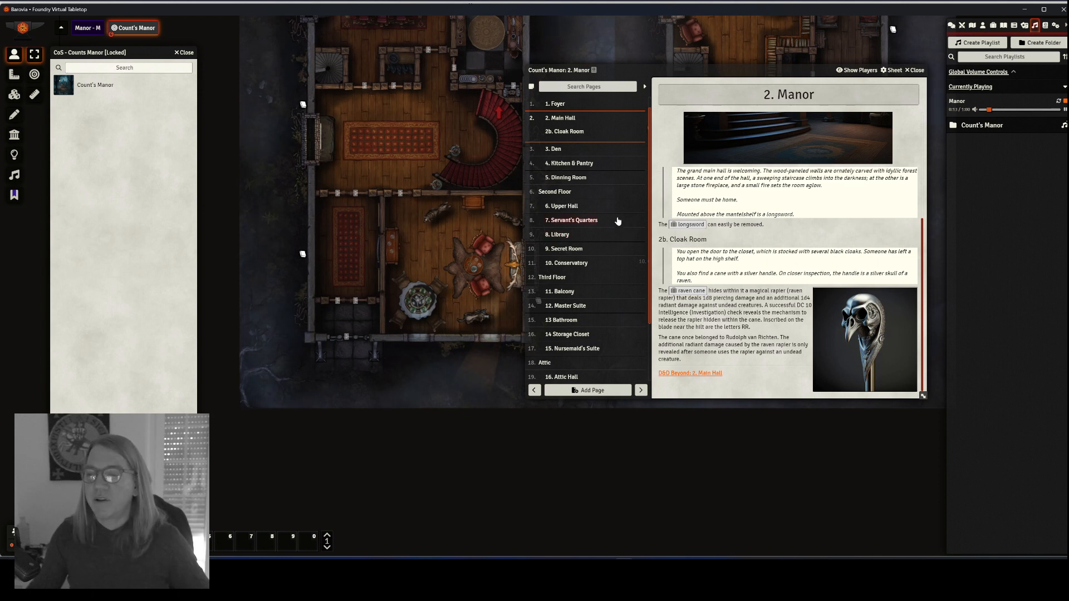
Step: Show the 8. Library page of the 2. Manor journal
click(558, 234)
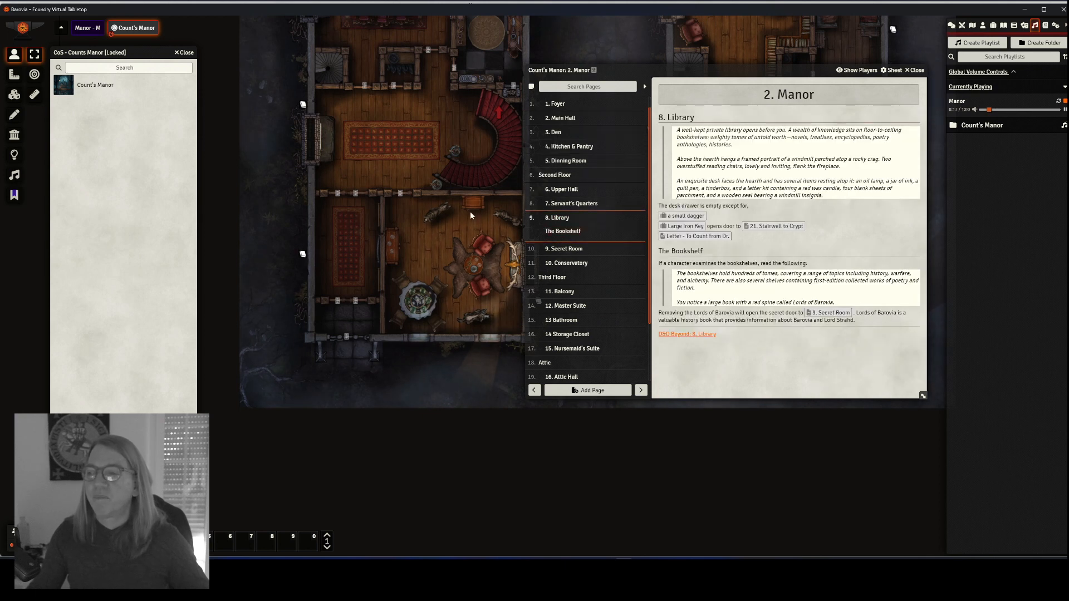
mouse_move(785, 118)
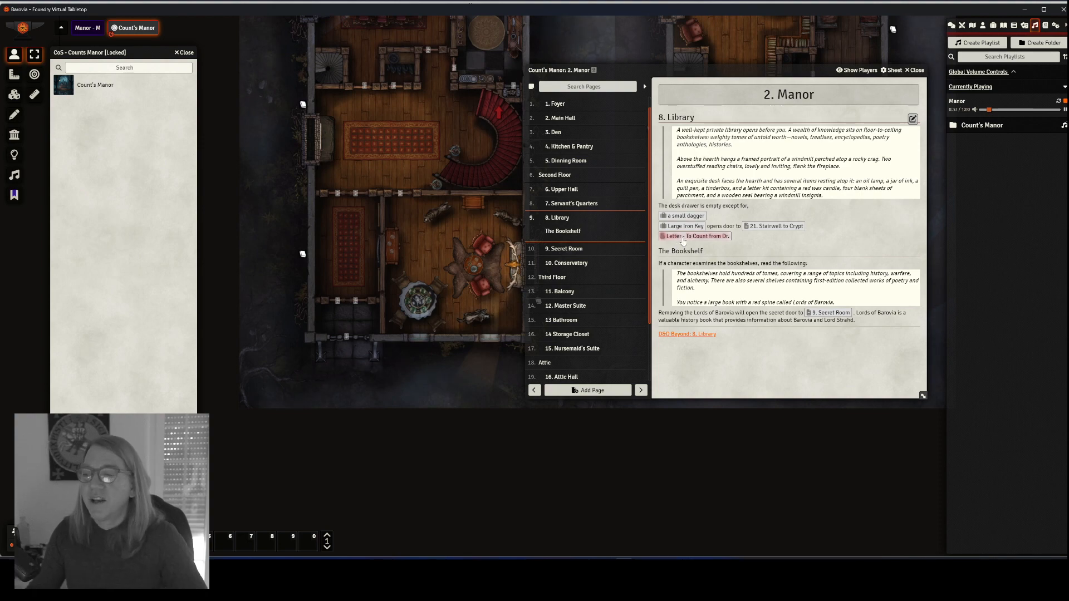
Step: Load the doctor's letter PDF in an enlarged, repositioned handout window, then show the Letter - To Count from Strahd
click(691, 236)
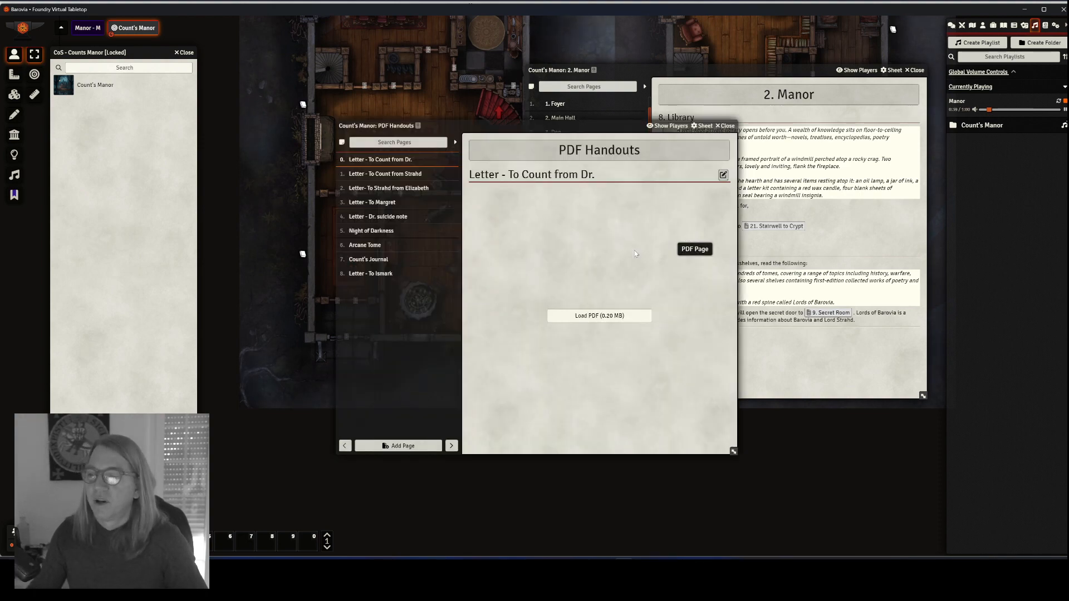
click(607, 322)
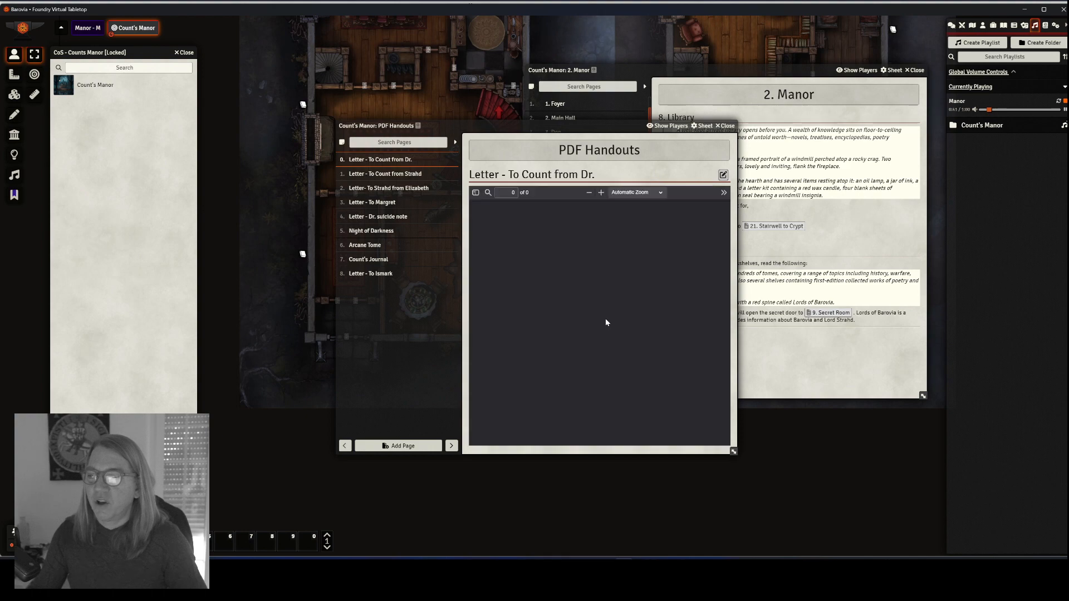
drag(735, 454, 846, 530)
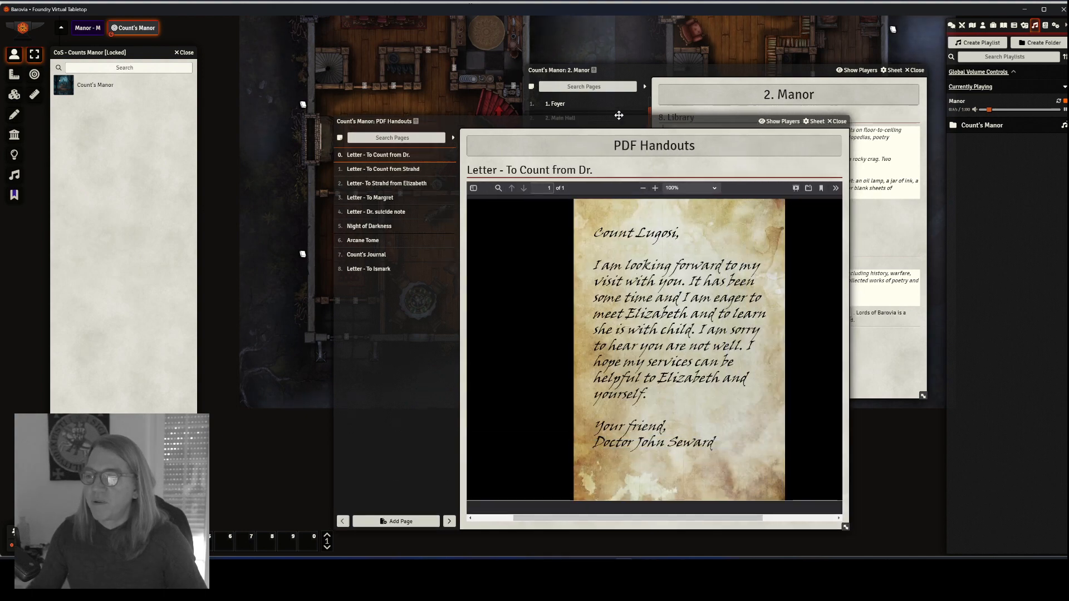
drag(628, 123, 584, 54)
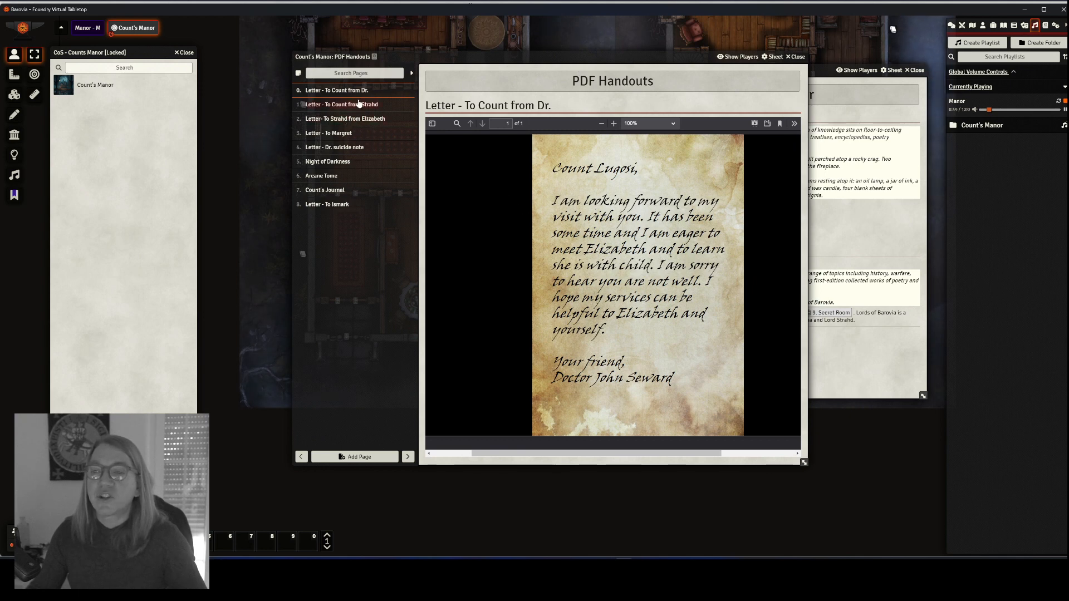
click(341, 104)
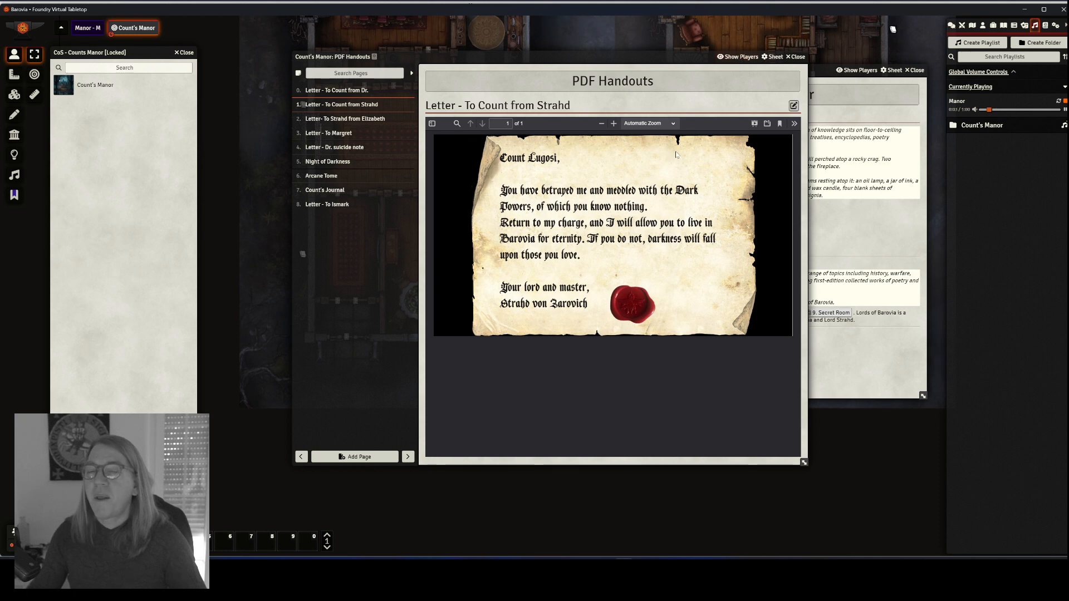
mouse_move(613, 251)
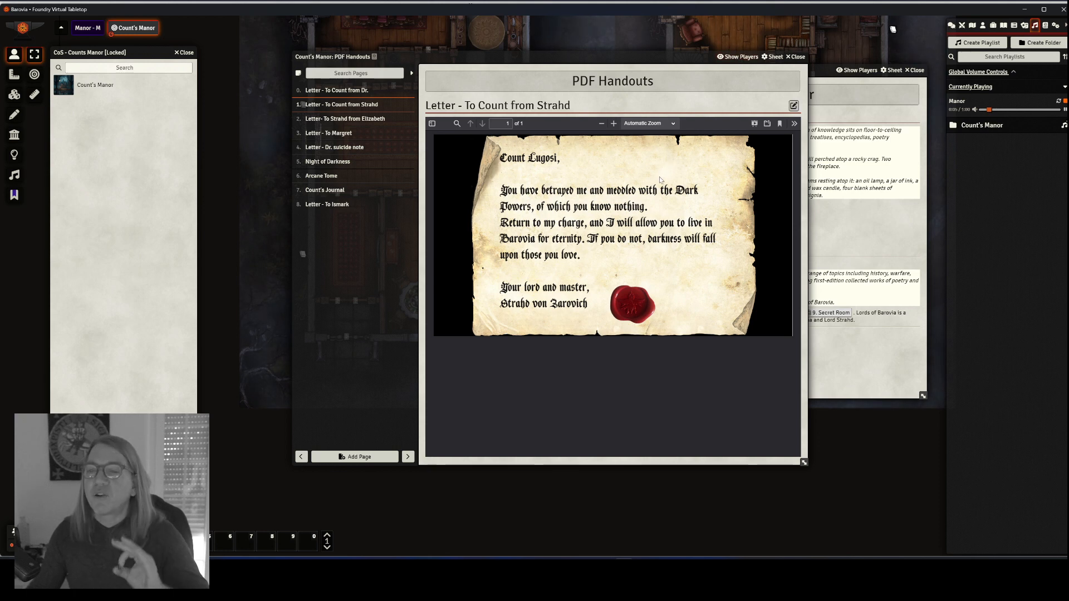
Step: Review the Strahd letter's player viewing permissions and leave them unchanged
right_click(347, 107)
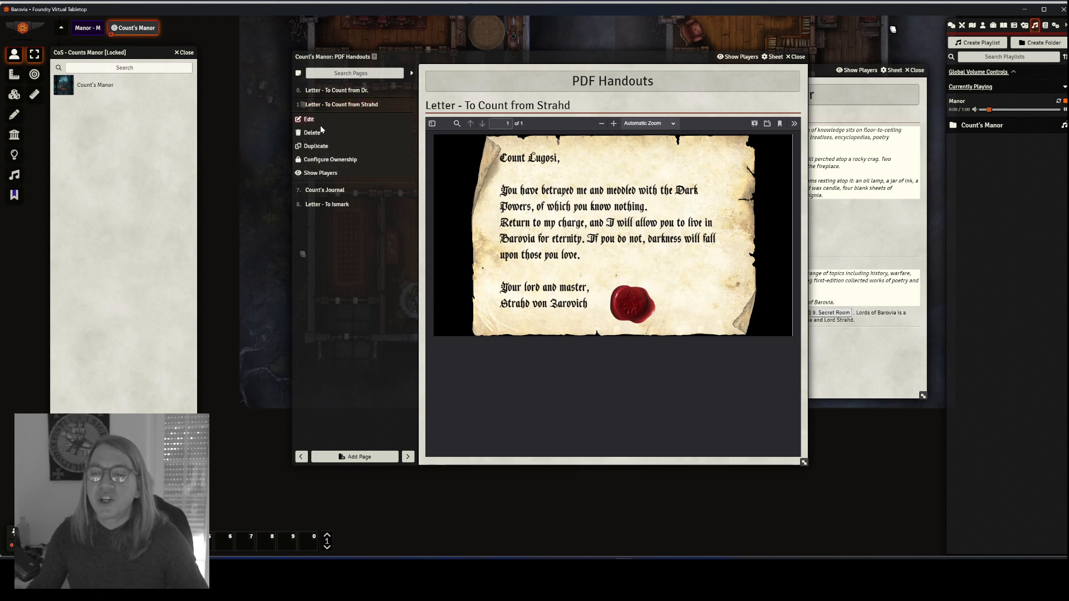
click(327, 161)
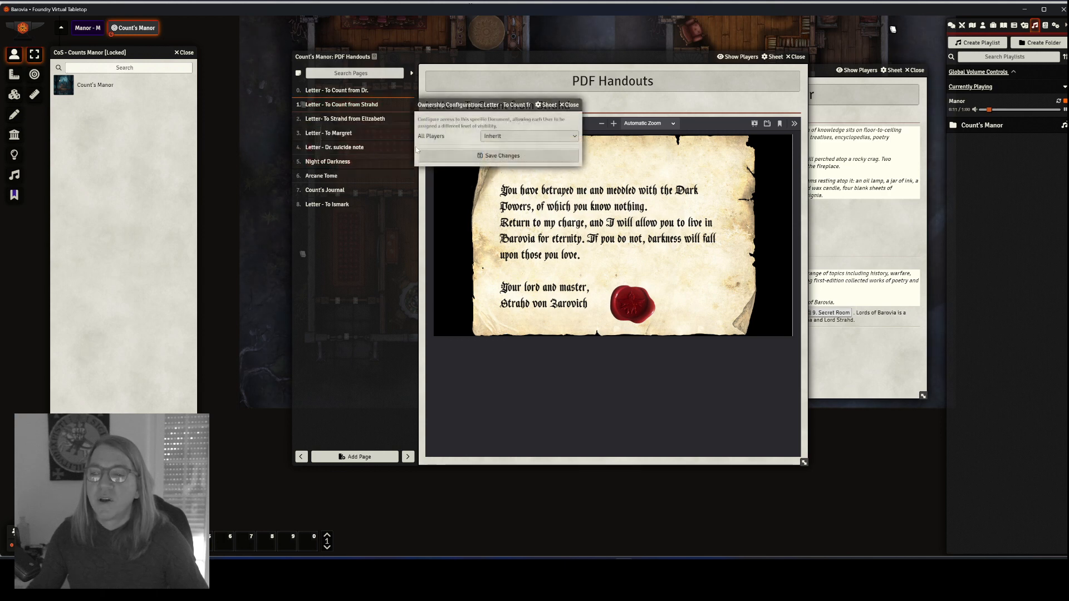
click(529, 136)
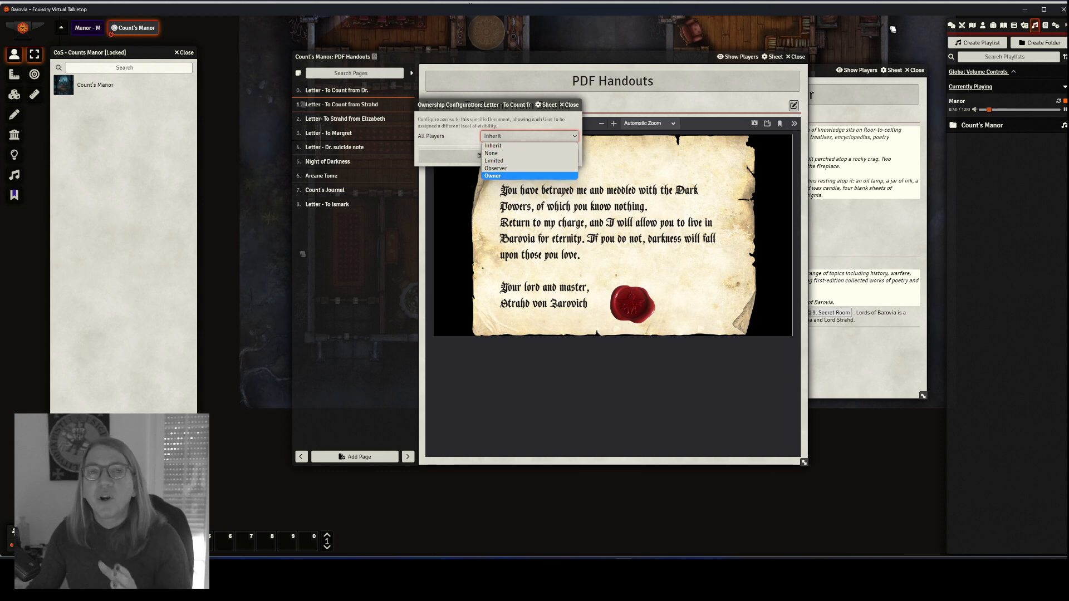
click(585, 341)
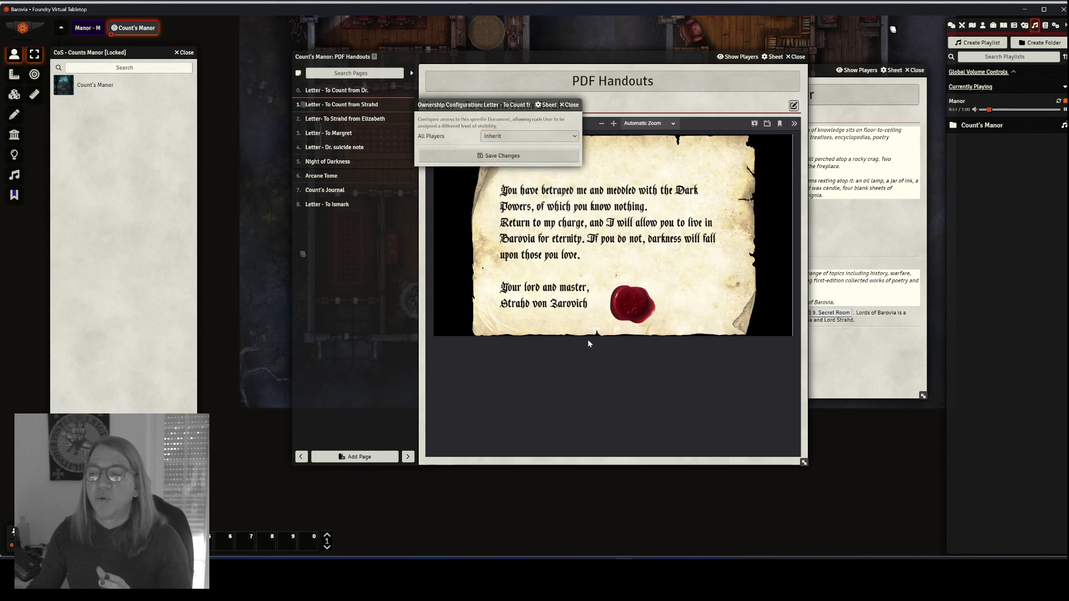
click(569, 105)
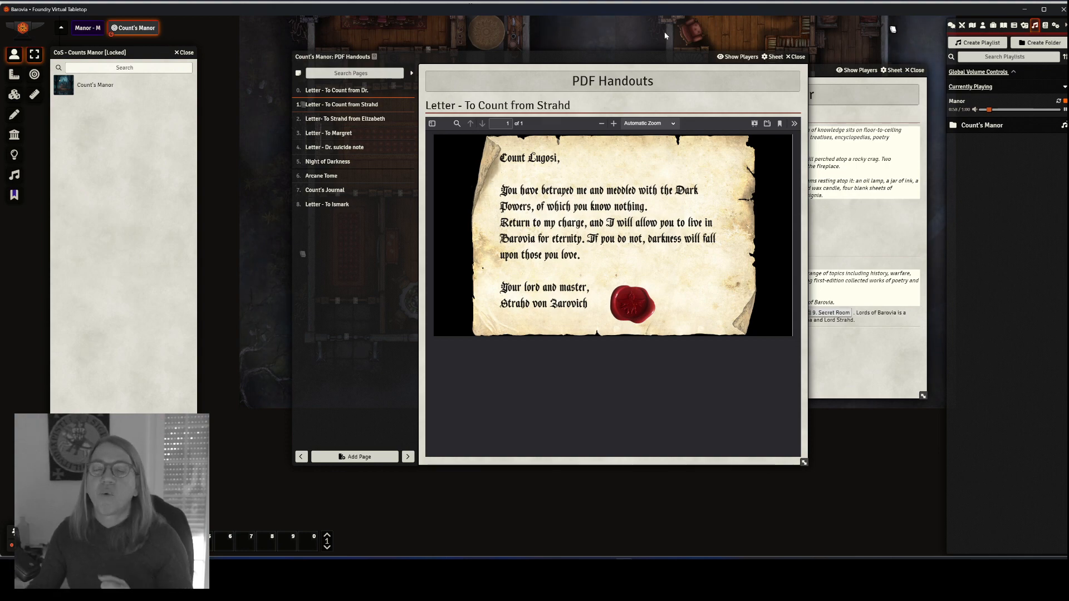
Step: Close the PDF Handouts and 2. Manor journals so both manor floors are in view
click(796, 57)
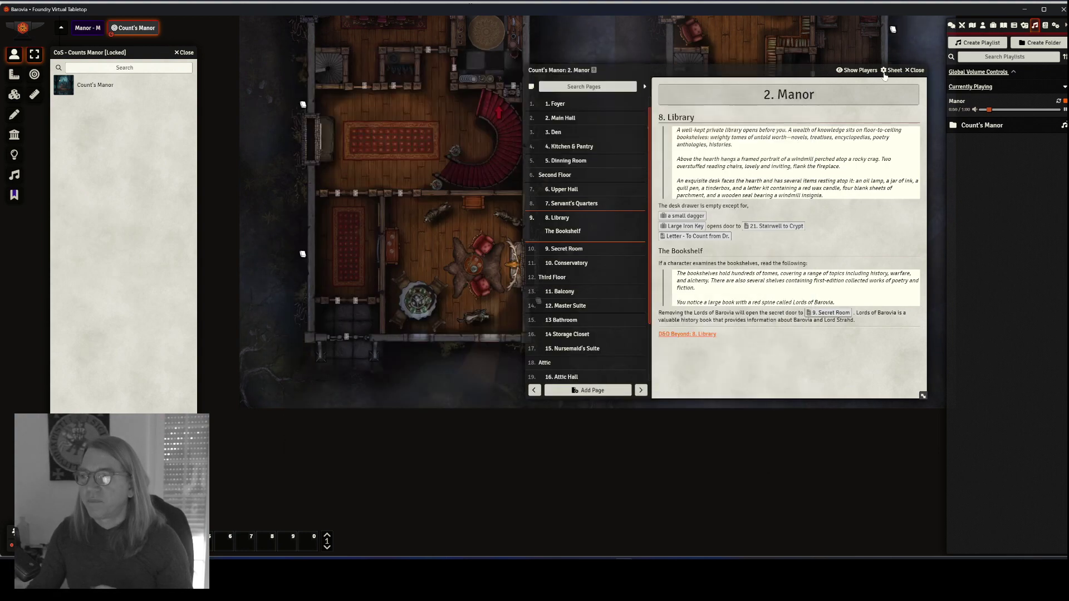
click(915, 70)
scroll(610, 205, down, 2)
drag(610, 205, 580, 243)
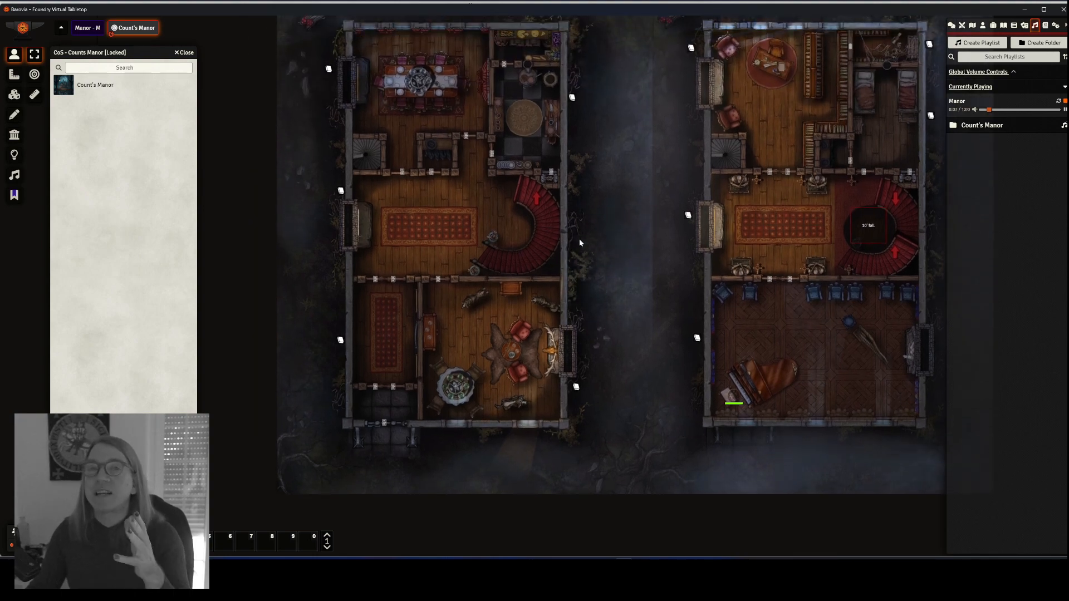
scroll(545, 281, up, 2)
scroll(545, 282, up, 2)
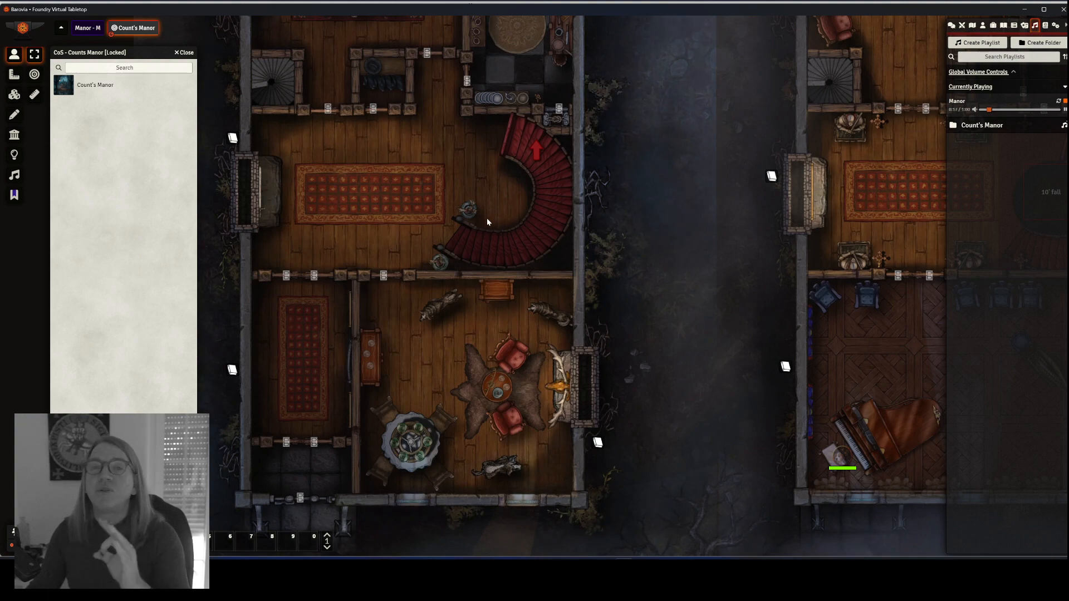
Step: Close the CoS - Counts Manor compendium panel
click(178, 54)
scroll(499, 210, down, 3)
scroll(513, 224, up, 3)
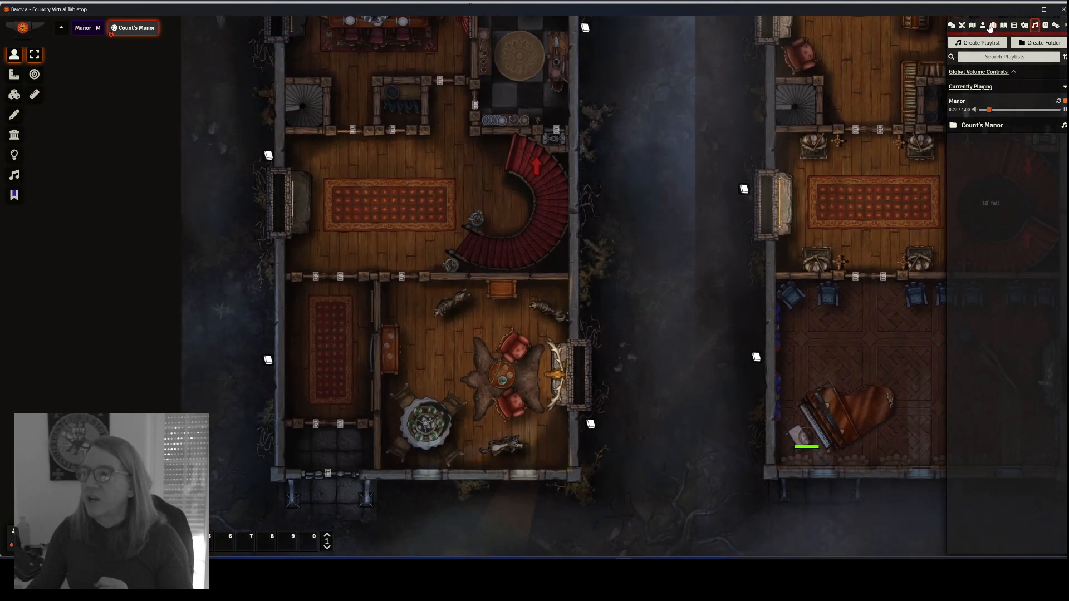
Step: Place the Test actor by the ground-floor staircase and walk it up the stairs to the upper floor and back
click(982, 26)
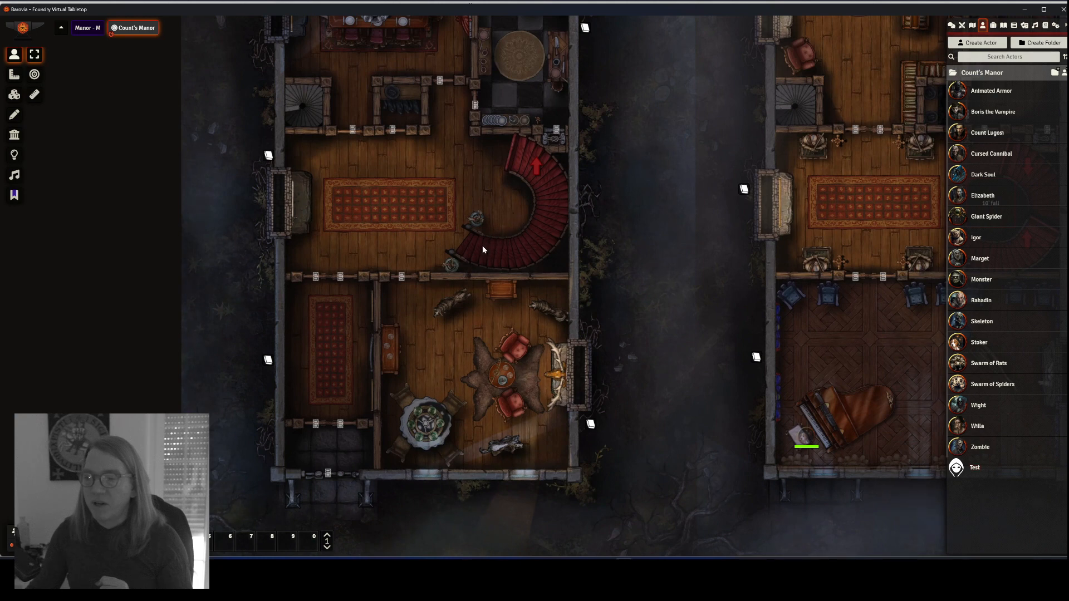
mouse_move(975, 467)
mouse_down()
mouse_move(484, 247)
mouse_move(535, 224)
mouse_up()
key(Up)
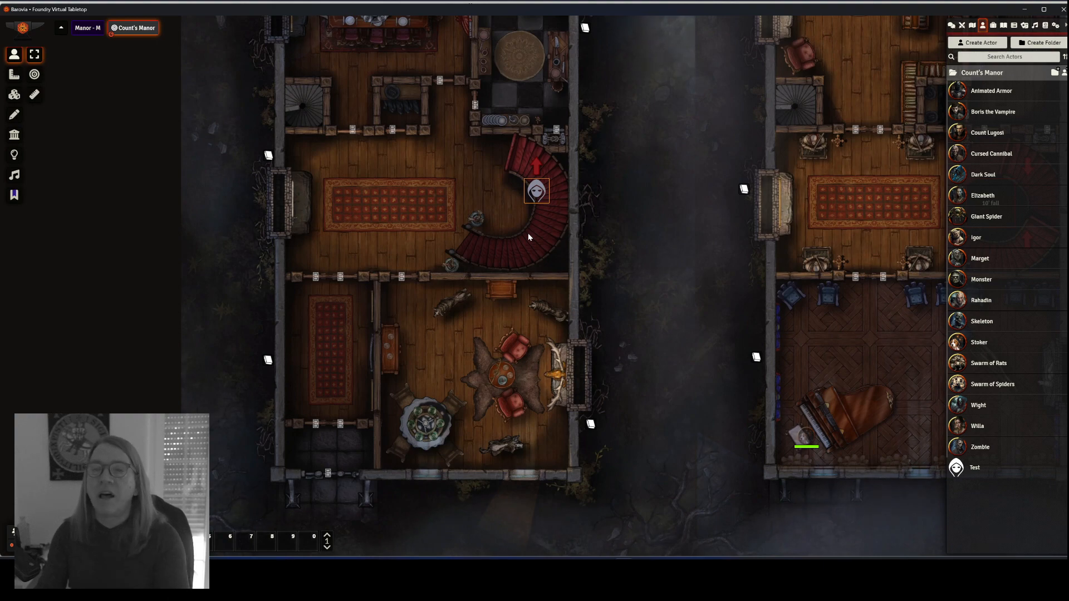
key(Up)
key(Left)
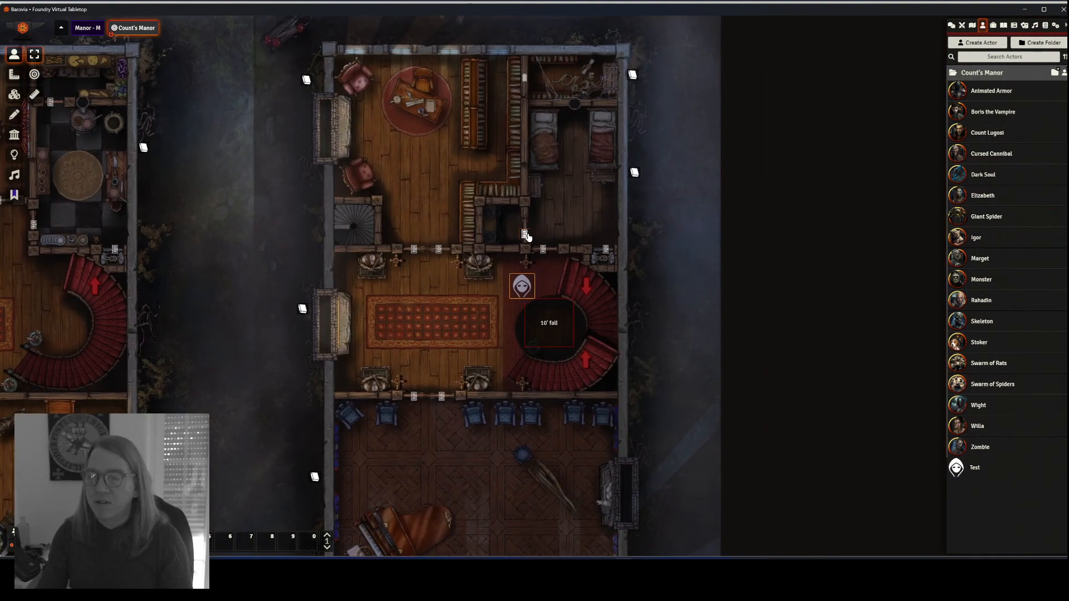
key(Left)
key(Down)
key(Down)
key(Down)
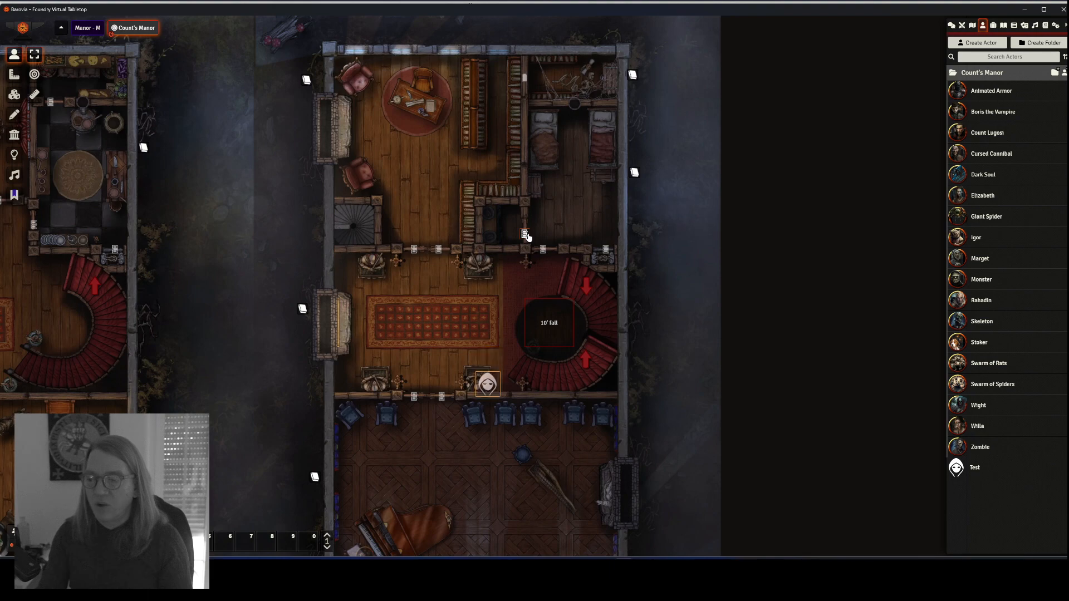
key(Right)
key(Right)
key(Right)
key(Right)
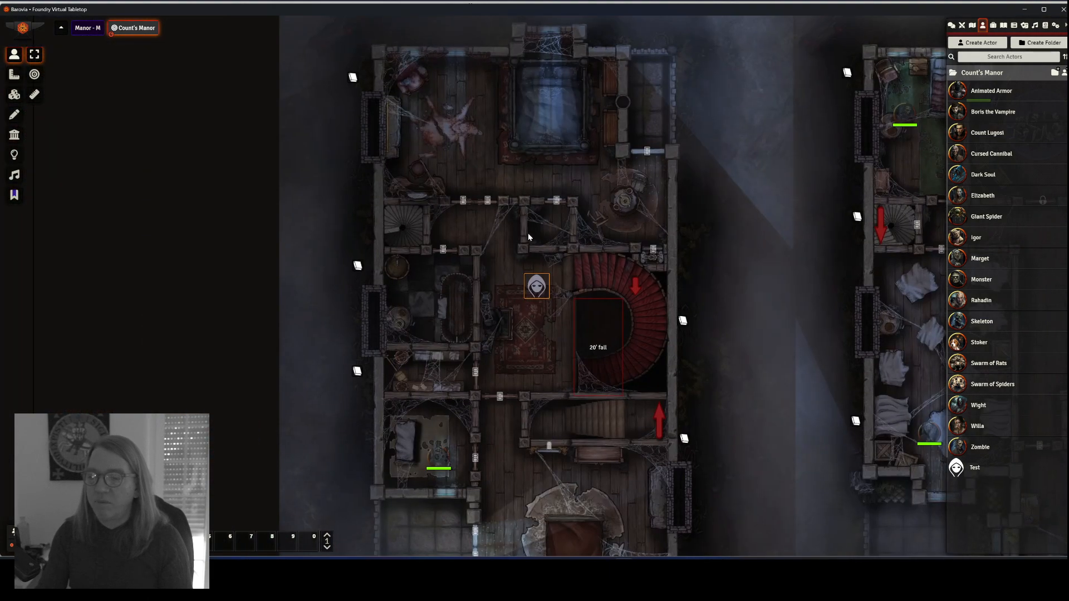
key(Right)
key(Right)
key(Right)
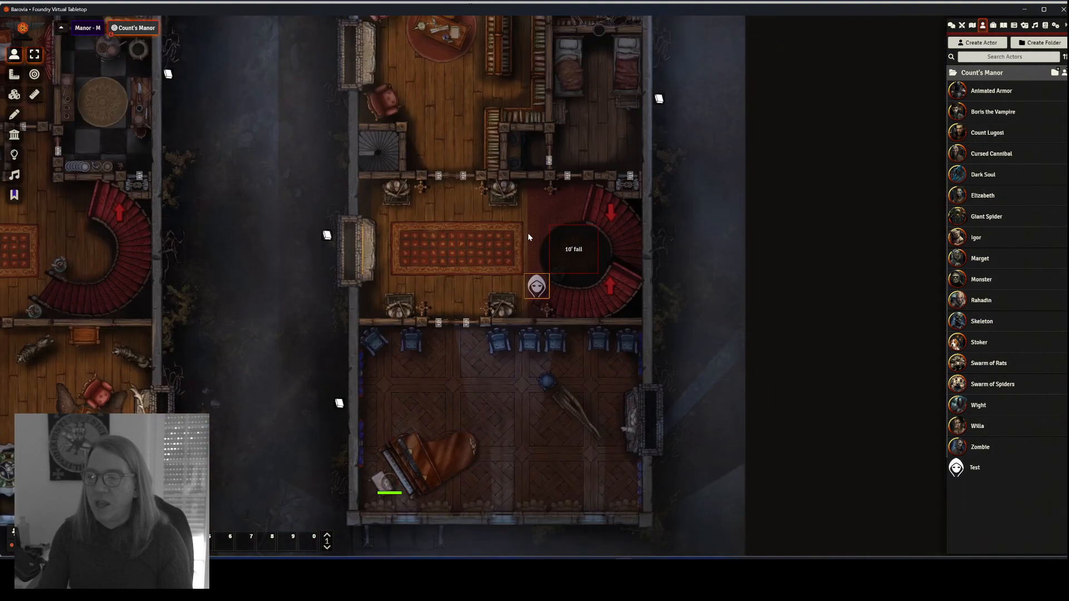
Step: Walk the Test token through the stair teleports again, ending beside the 10' fall pit
key(Up)
key(Up)
key(Up)
key(Up)
key(Right)
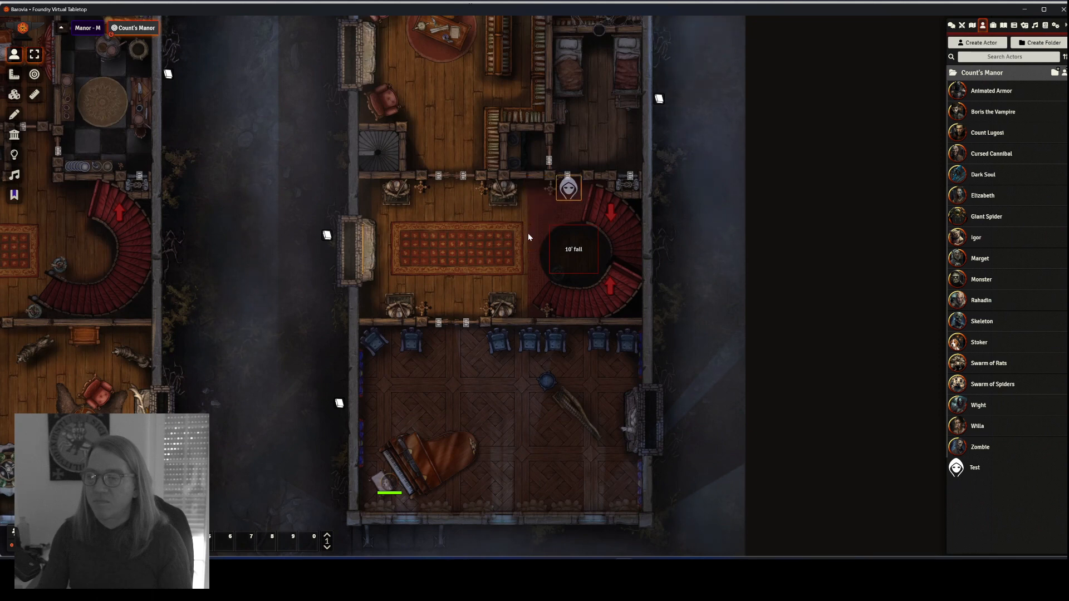
key(Right)
key(Right)
key(Down)
key(Right)
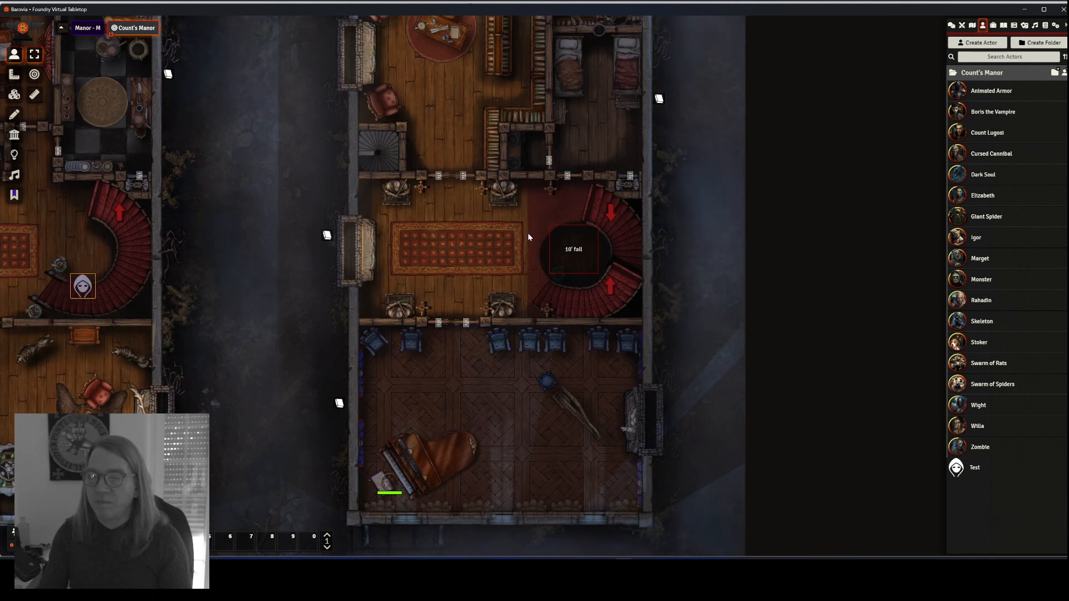
key(Right)
key(Up)
key(Up)
key(Up)
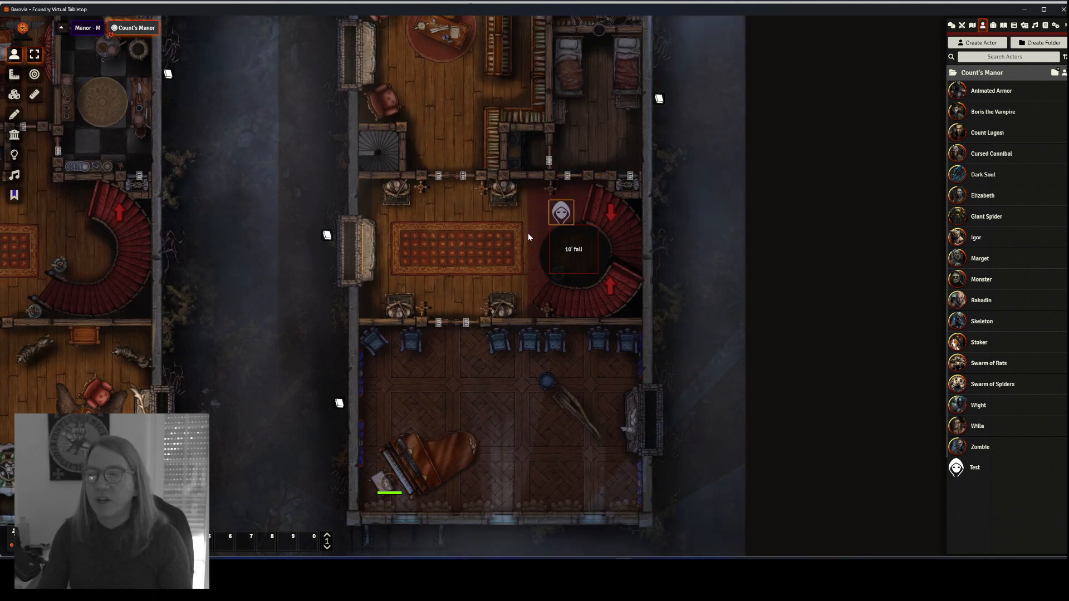
scroll(471, 203, up, 1)
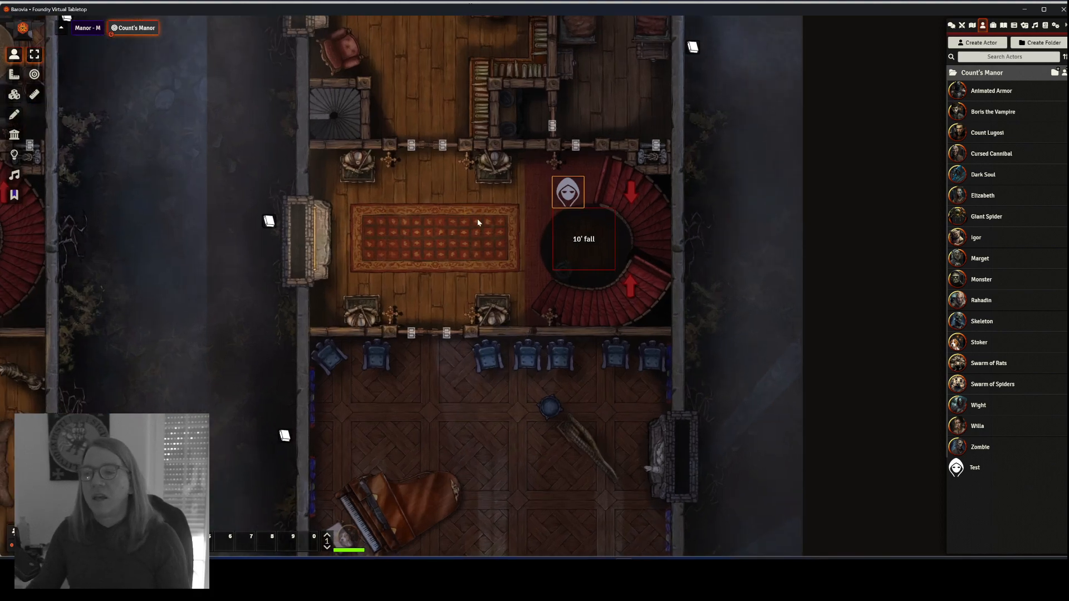
drag(479, 221, 426, 193)
Step: Walk the Test token past the pit down to the ground floor and check the 1d6 roll of 2 in chat
key(Left)
key(Left)
key(Left)
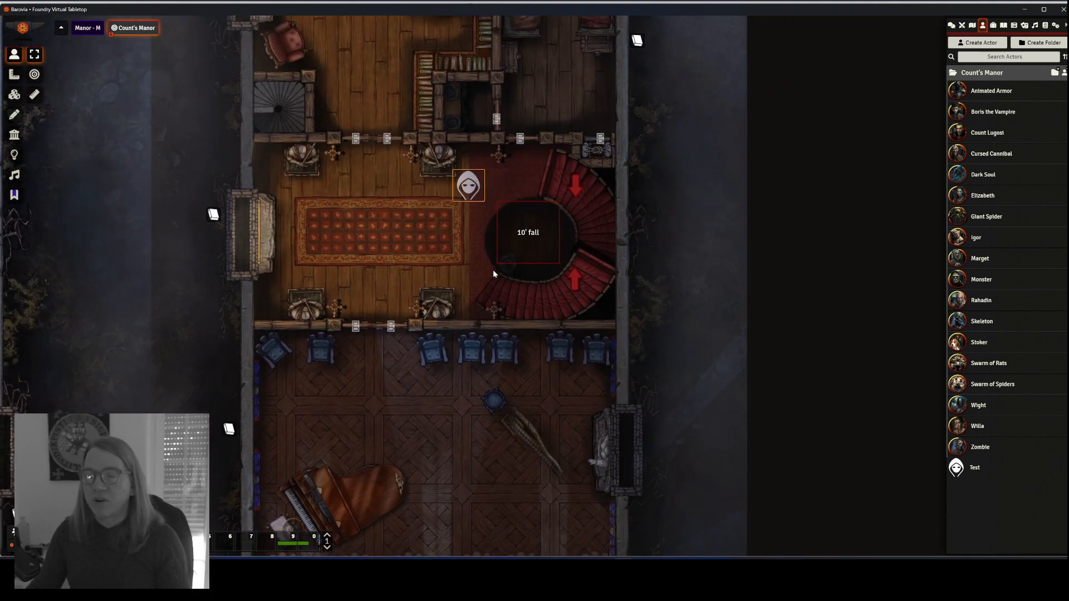
scroll(497, 271, up, 1)
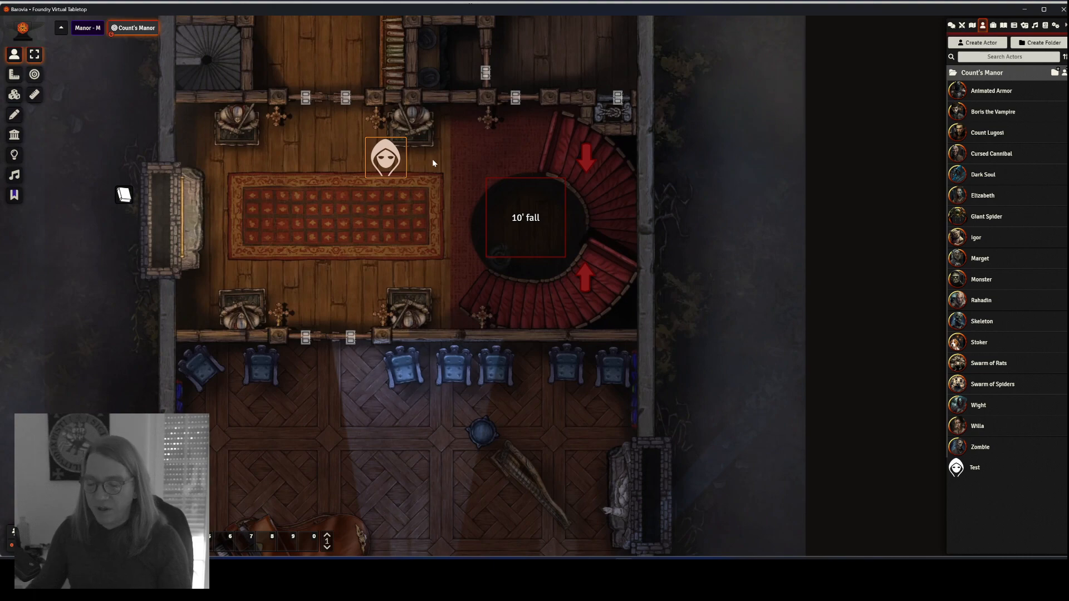
drag(387, 161, 432, 159)
key(Down)
key(Right)
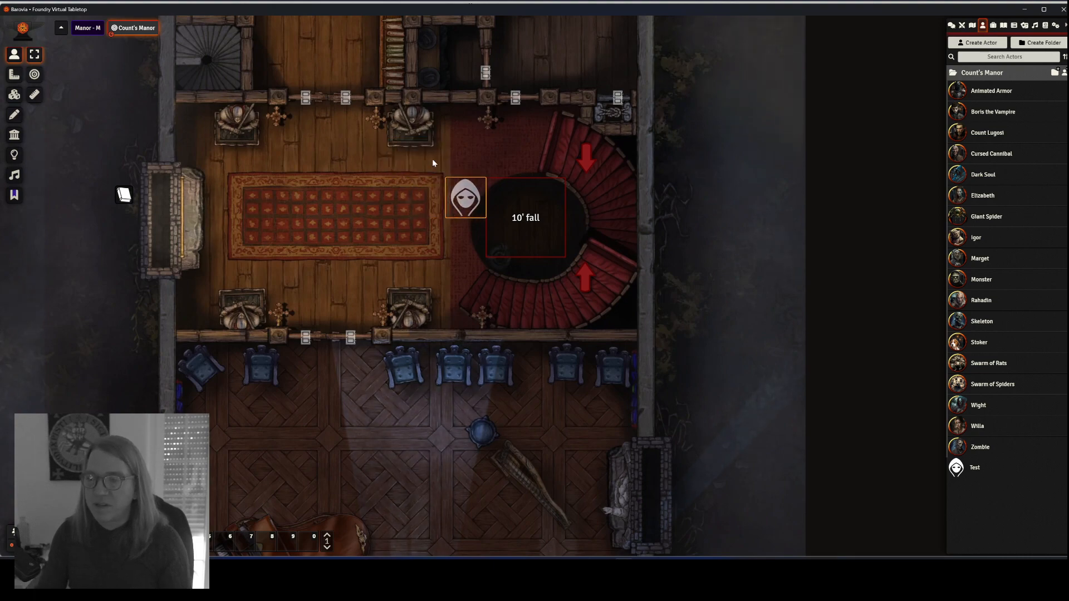
key(Right)
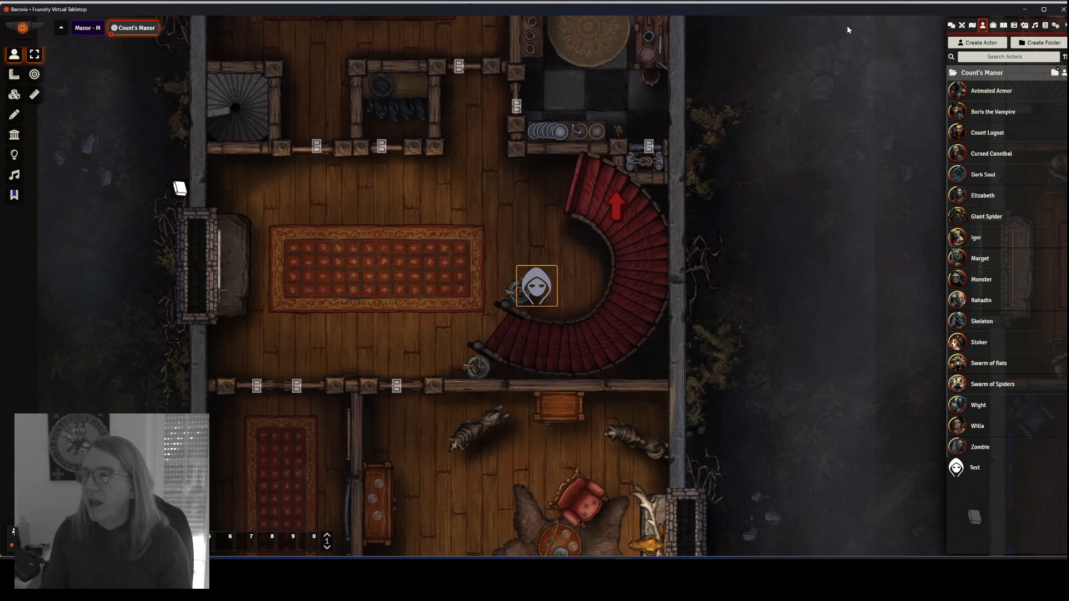
click(953, 26)
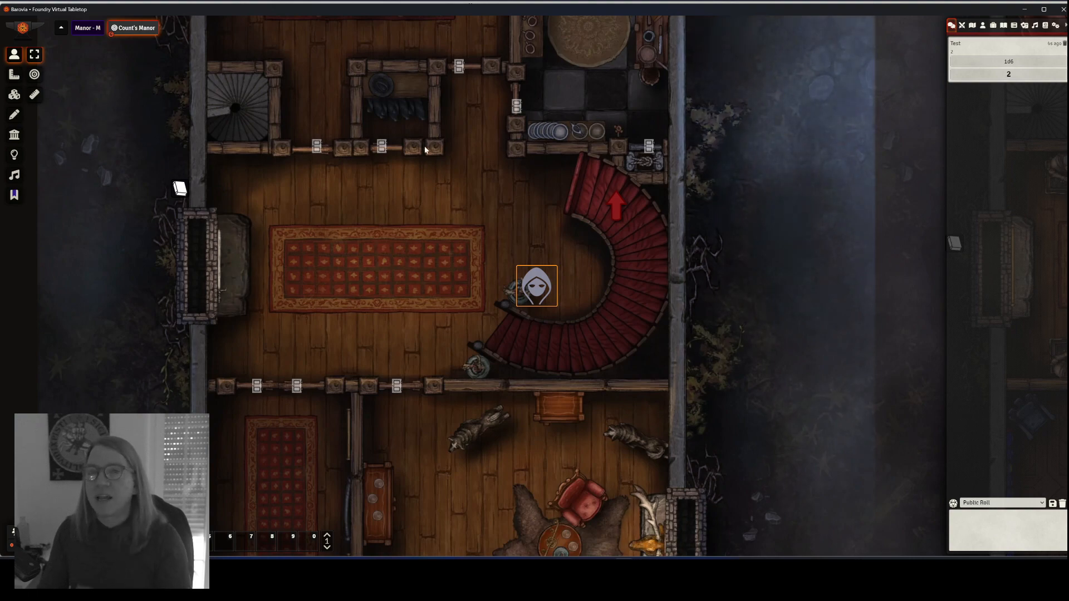
scroll(458, 137, down, 2)
scroll(430, 169, down, 2)
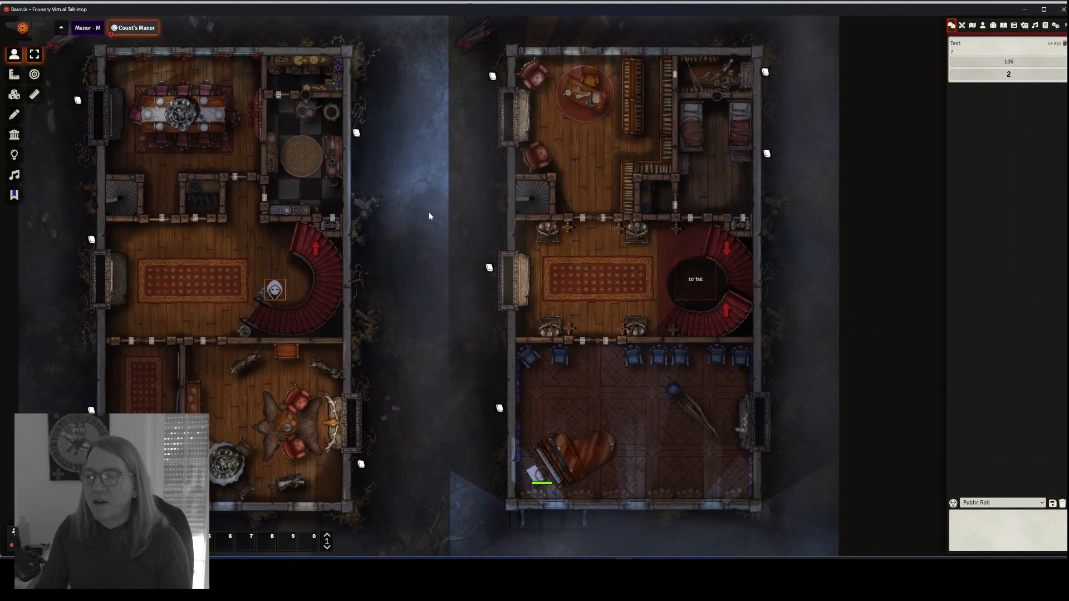
Step: Place a Test token by the spiral stairs and step it onto them to teleport down to Count's Crypt
drag(720, 210, 586, 234)
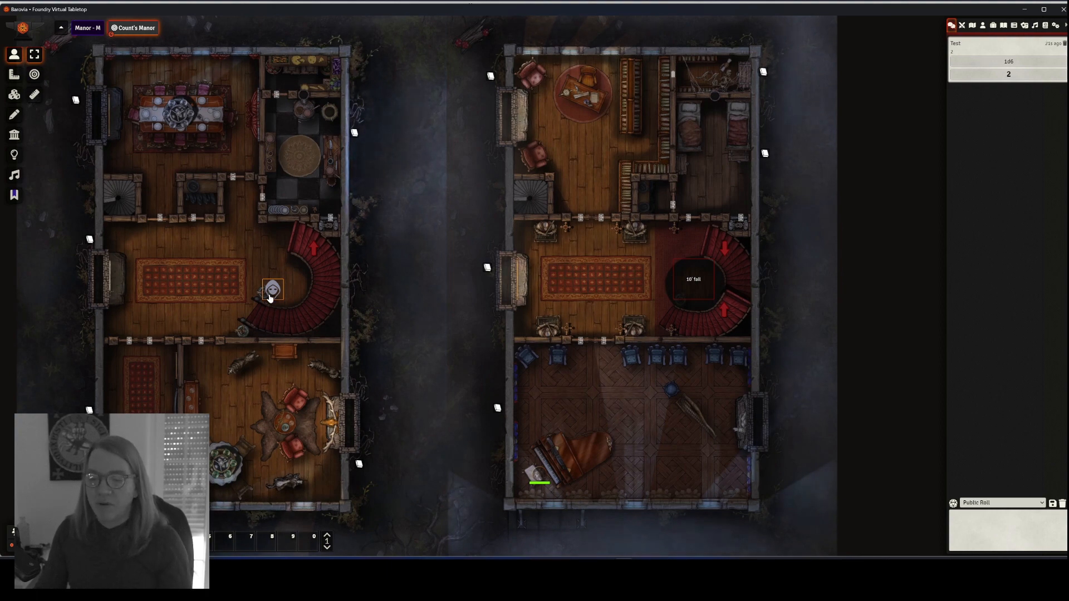
scroll(264, 233, down, 3)
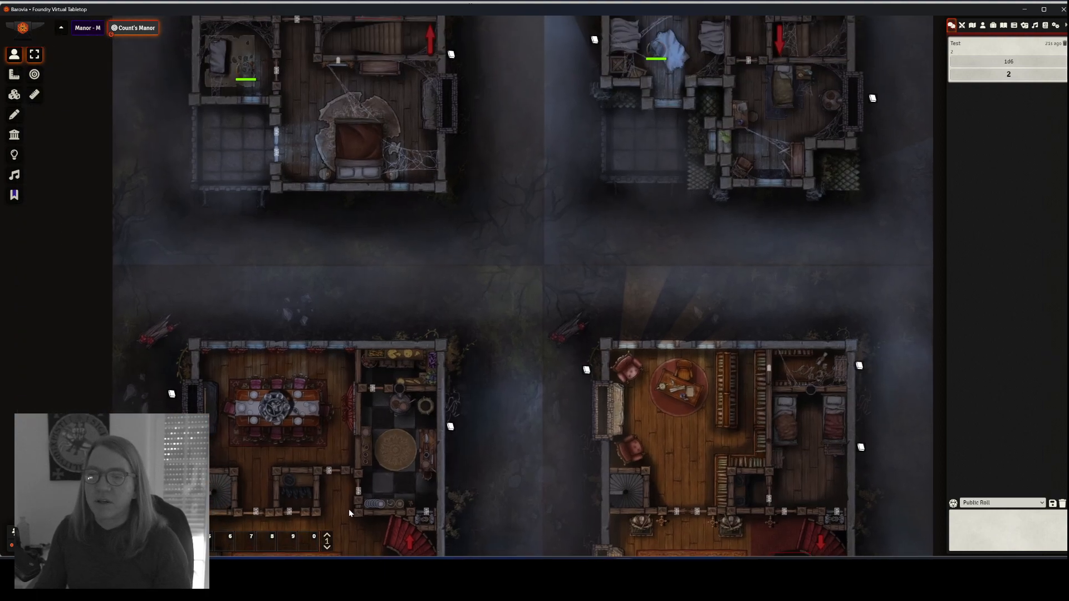
scroll(398, 210, up, 3)
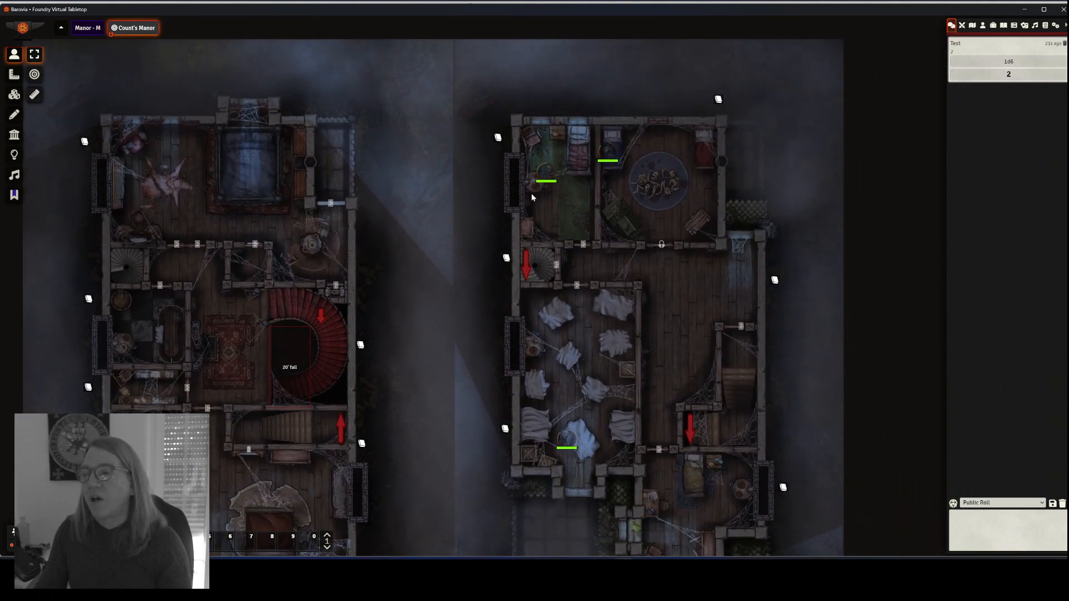
click(983, 28)
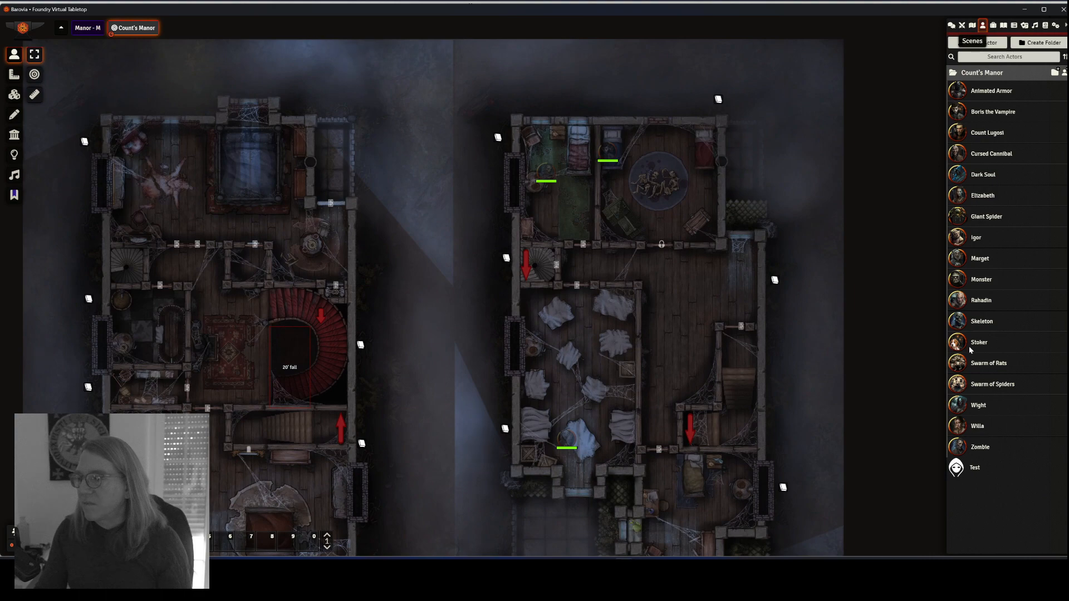
drag(975, 469, 576, 271)
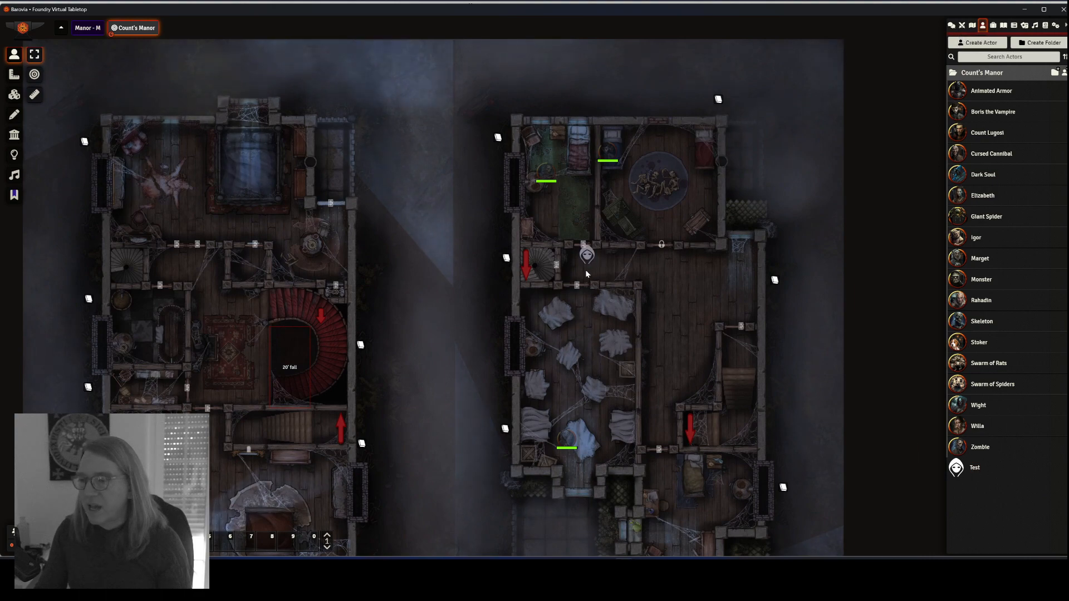
scroll(576, 275, up, 3)
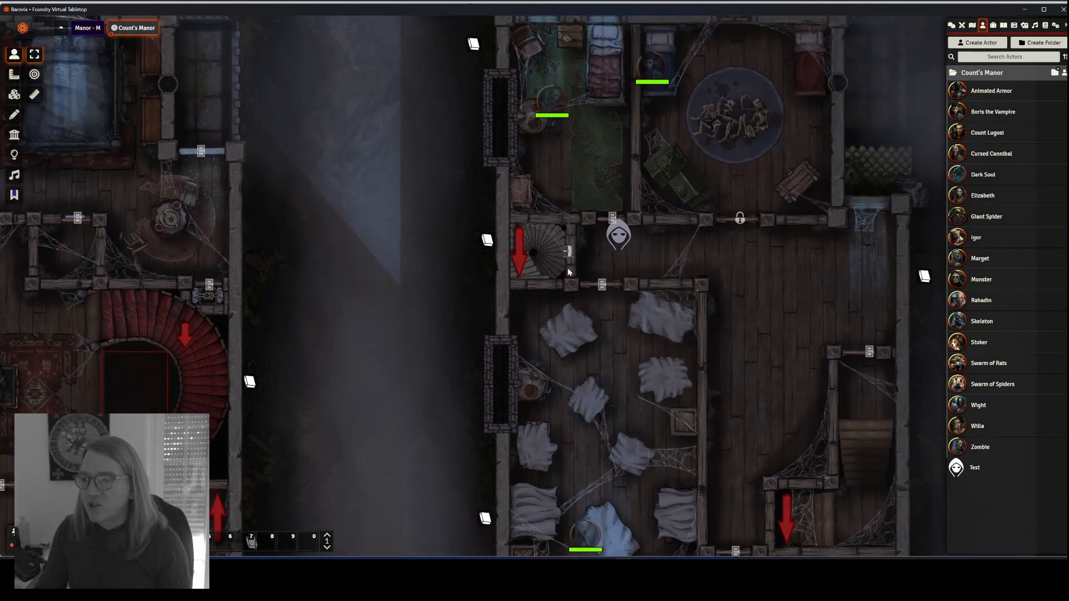
scroll(567, 268, up, 2)
click(643, 228)
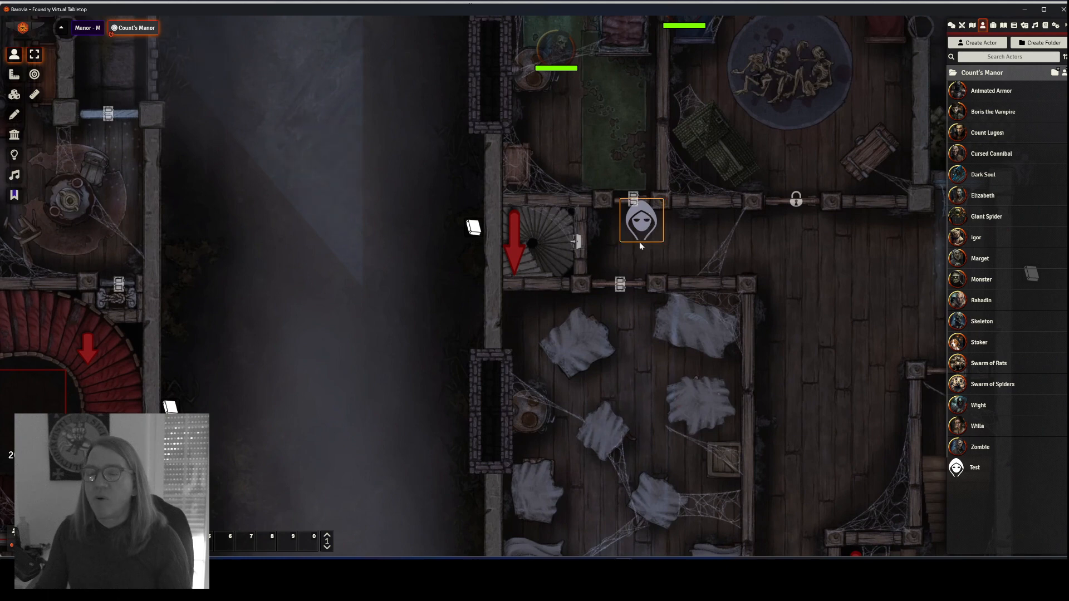
key(Left)
key(Left)
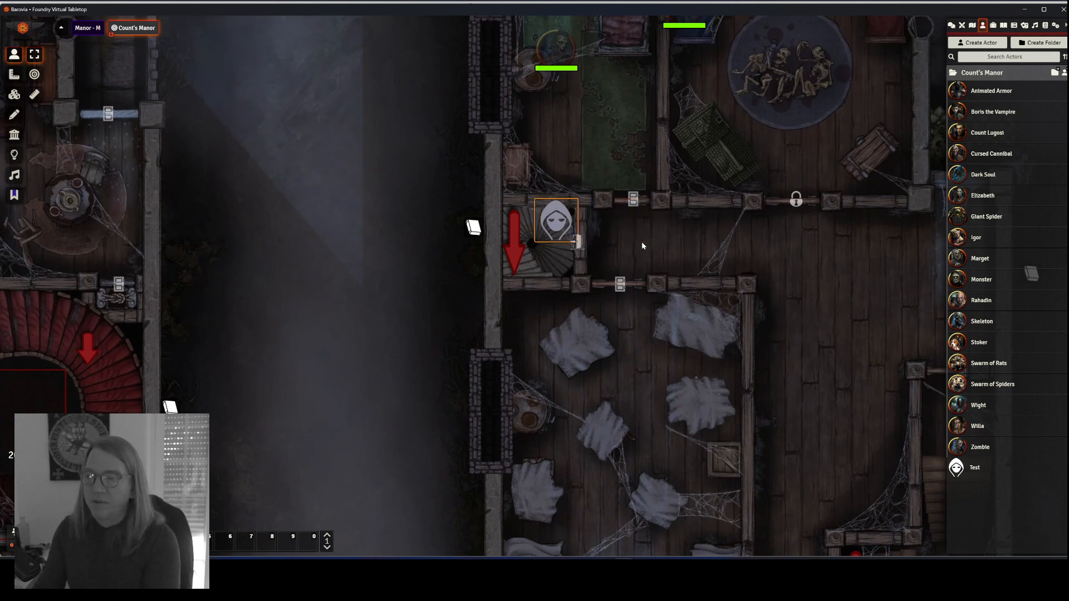
key(Left)
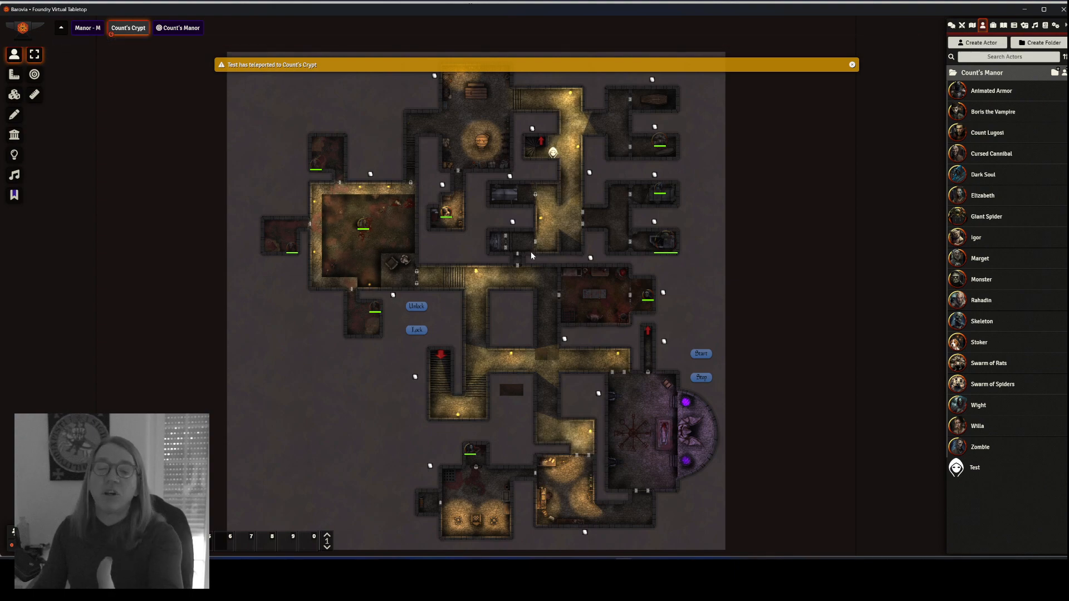
scroll(531, 252, up, 1)
scroll(552, 275, up, 1)
scroll(562, 290, up, 1)
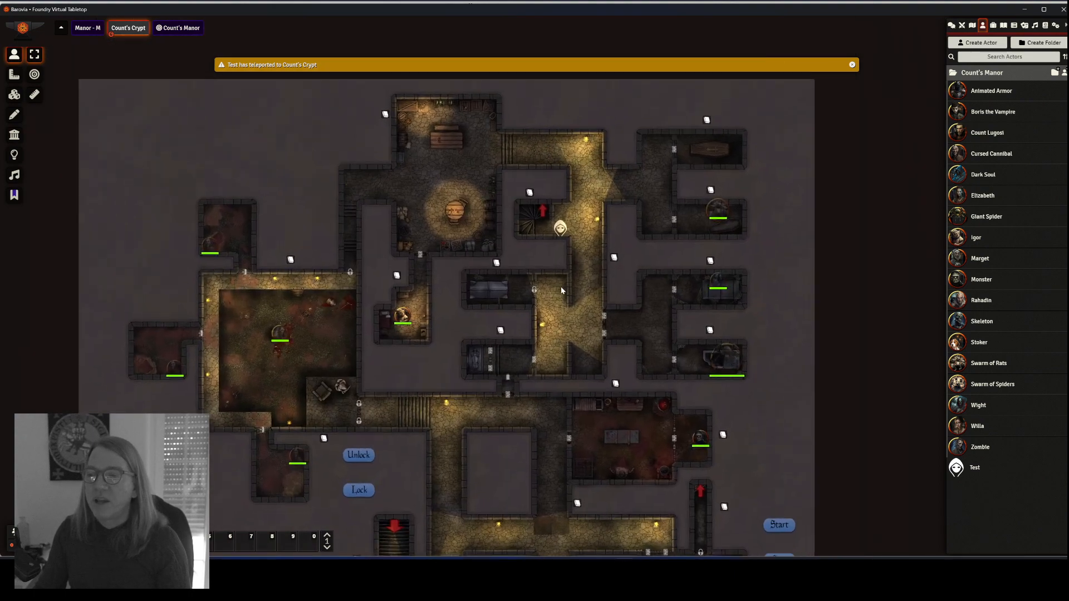
scroll(561, 290, up, 1)
Step: Walk the Test token onto the red arrow so it teleports back up to Count's Manor
click(565, 220)
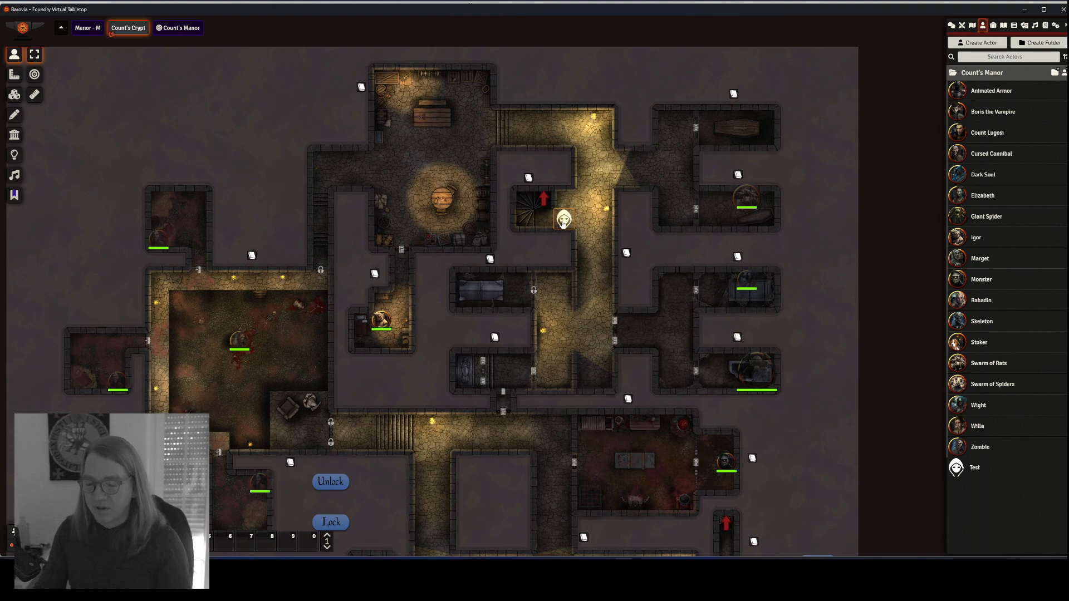
key(Left)
key(Left)
key(Up)
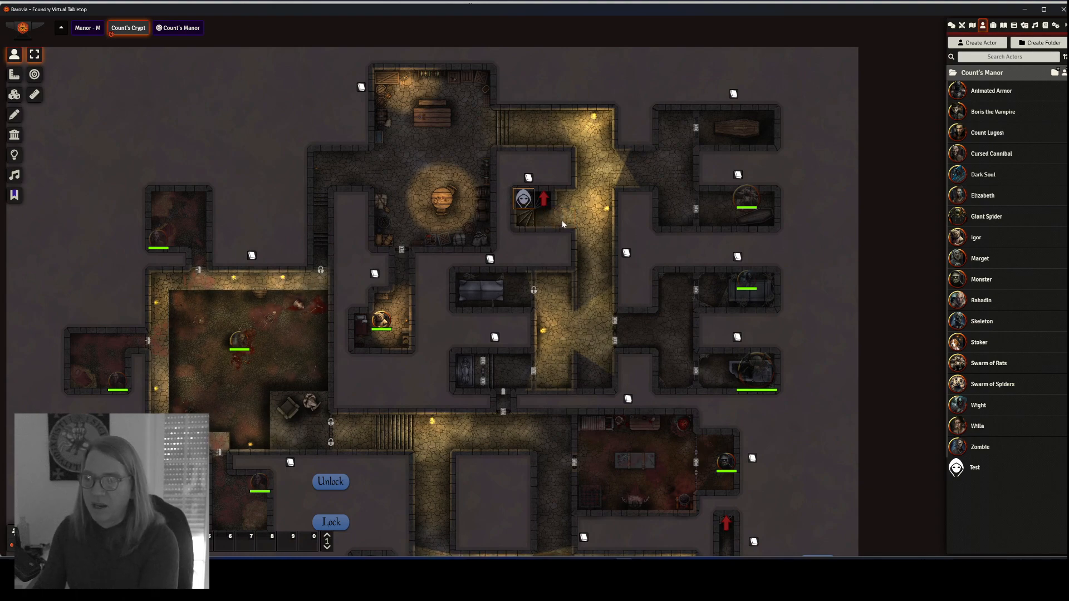
key(Right)
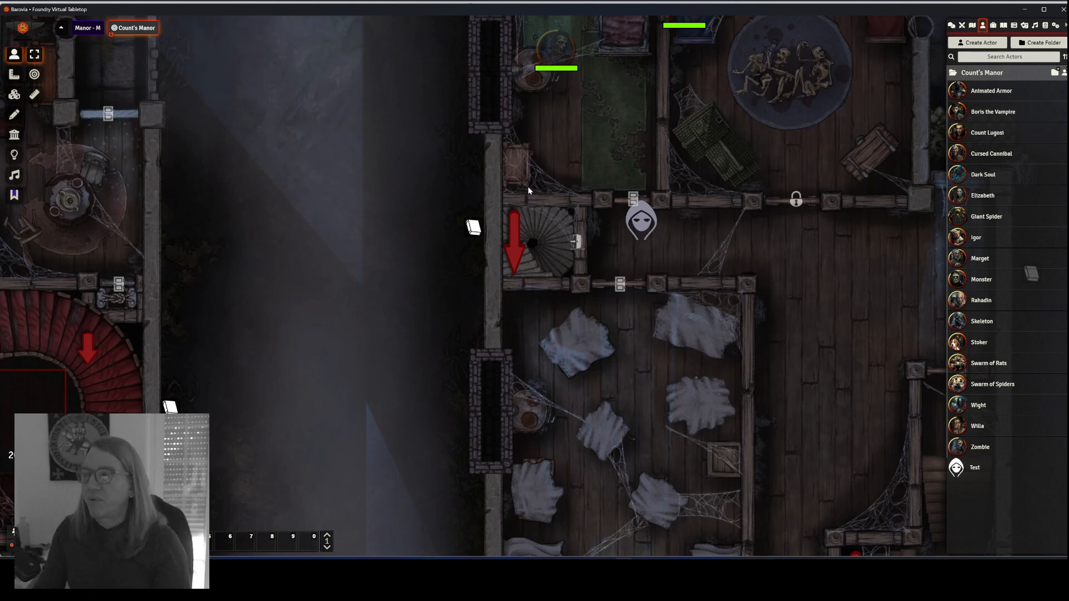
Step: View the Count's Crypt scene from the Scenes sidebar
click(972, 26)
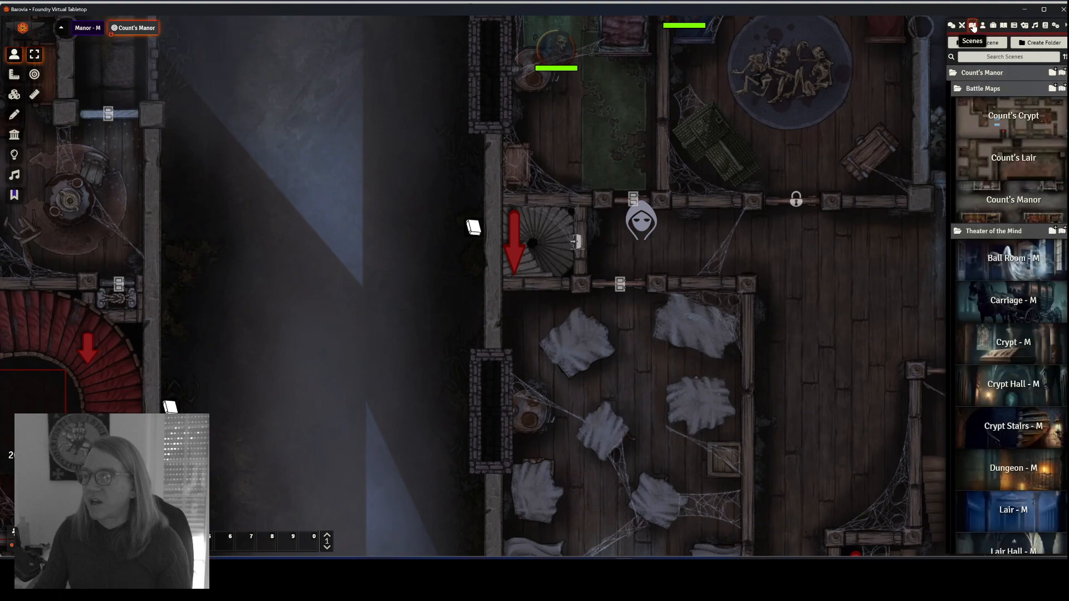
right_click(977, 124)
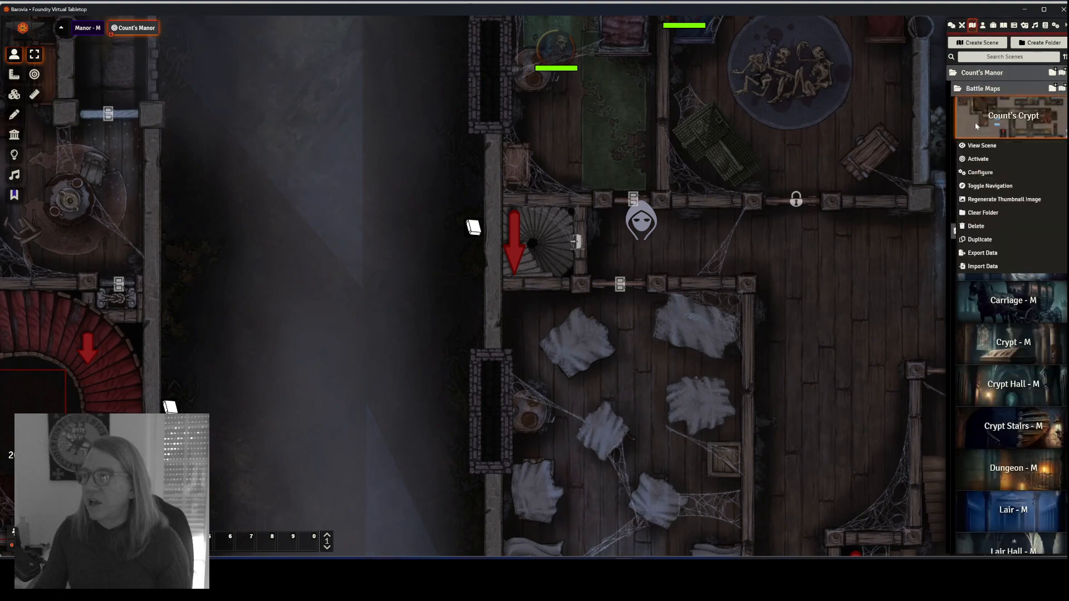
click(979, 149)
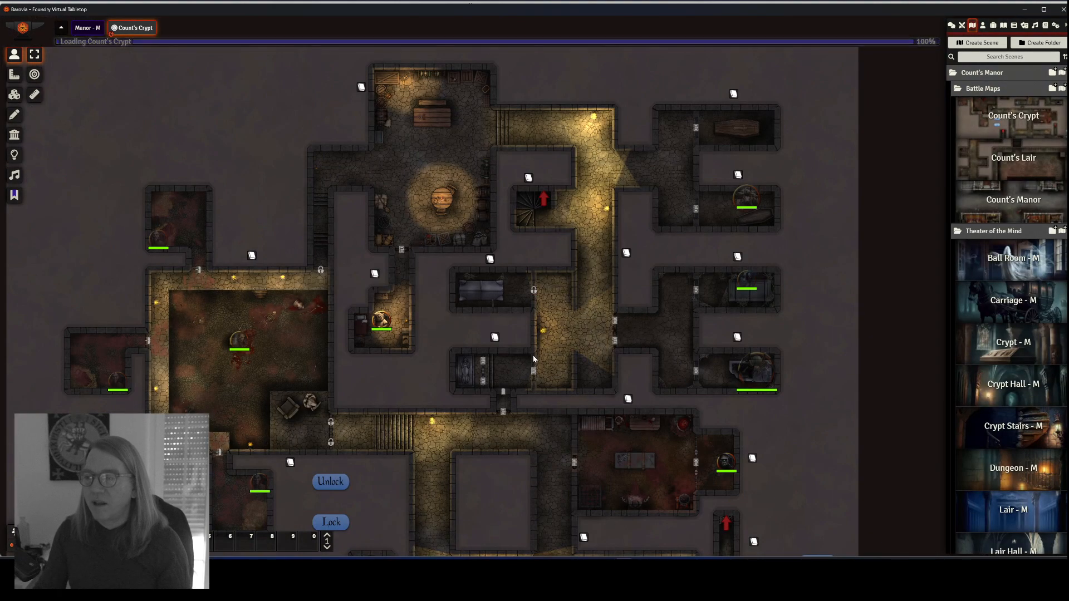
scroll(573, 225, up, 2)
scroll(503, 340, up, 2)
scroll(418, 251, up, 1)
scroll(340, 152, down, 2)
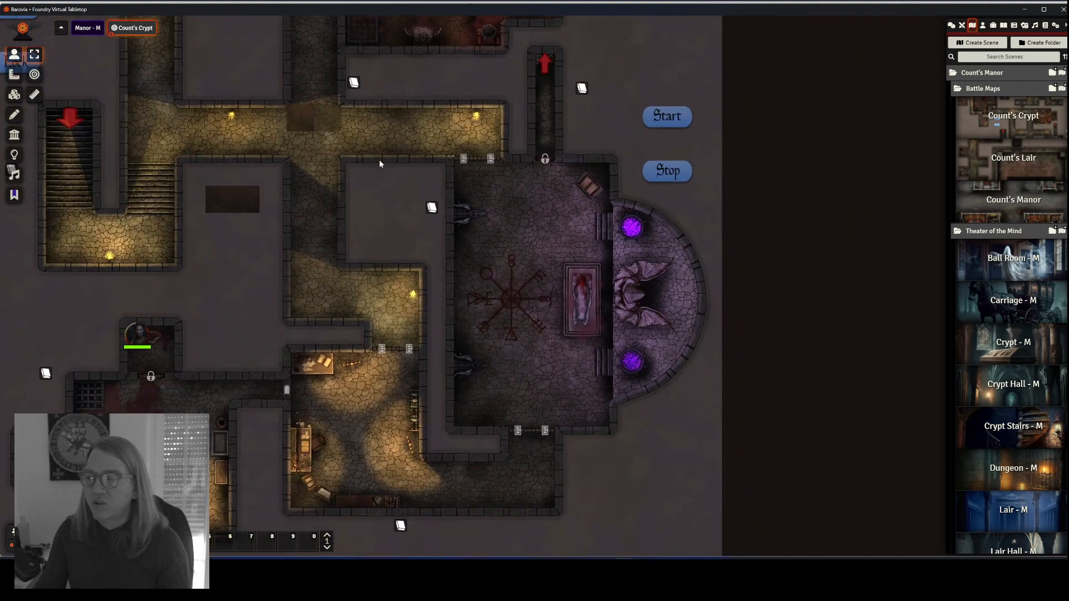
scroll(379, 160, up, 1)
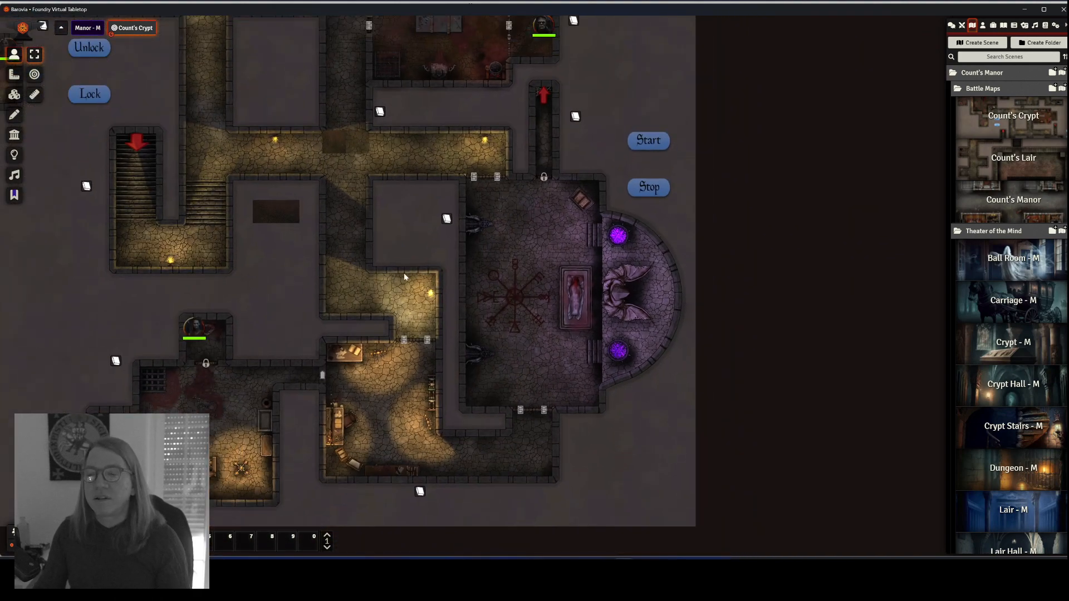
scroll(404, 273, up, 1)
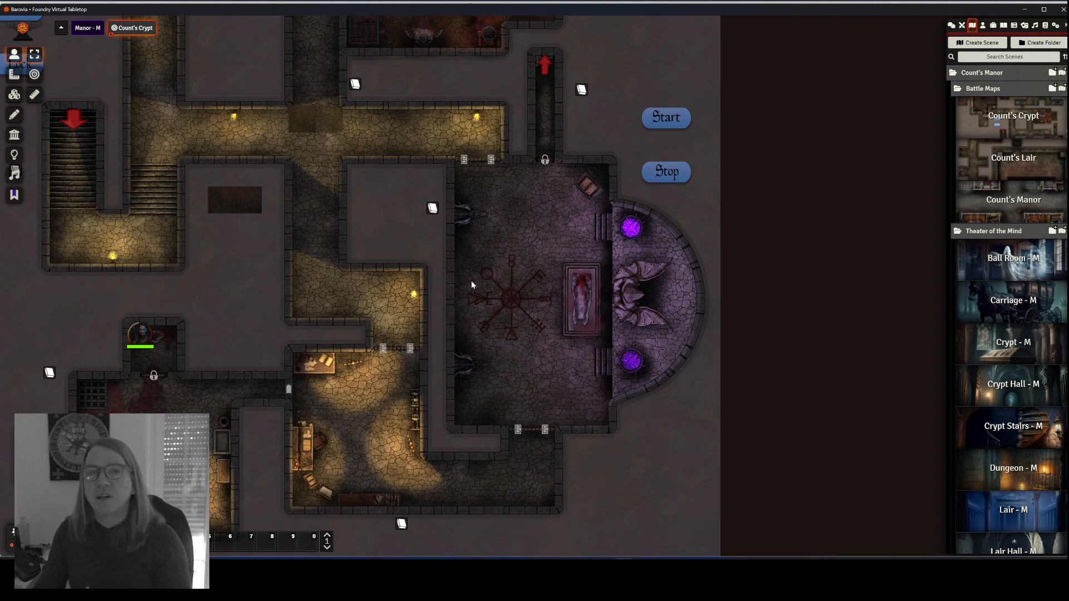
Step: Open the Dark Power Ritual Chamber journal, start the purple trap lighting, and enlarge the statue picture
double_click(432, 208)
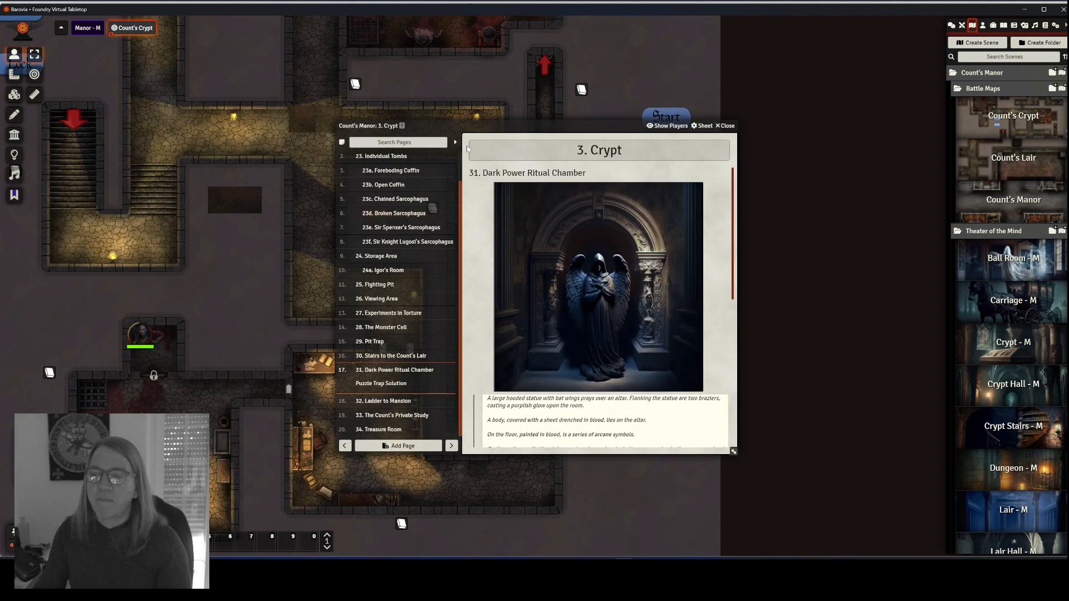
drag(480, 110, 750, 139)
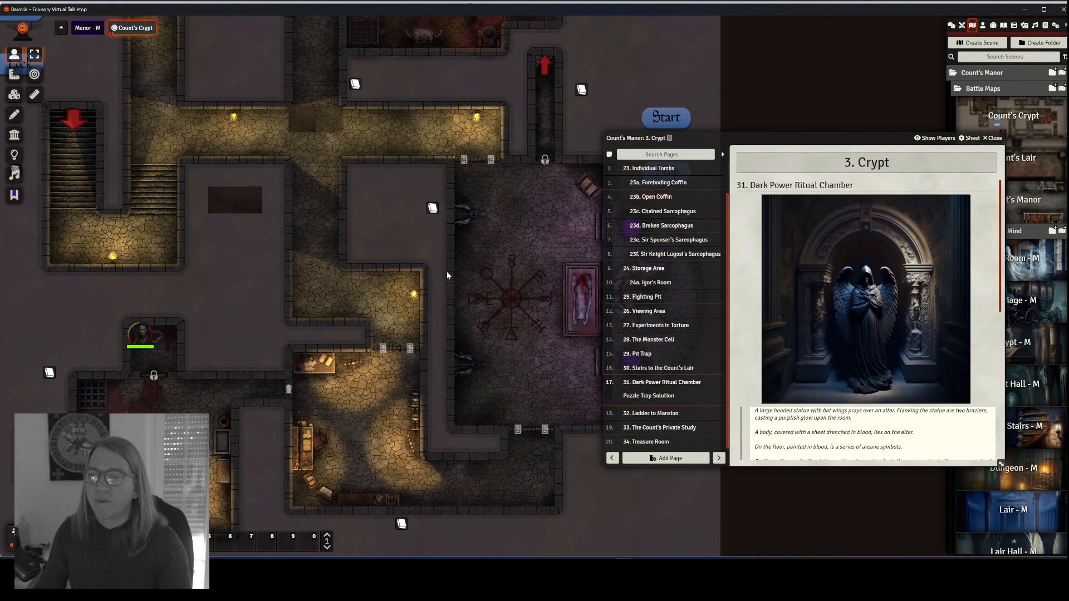
drag(447, 272, 398, 237)
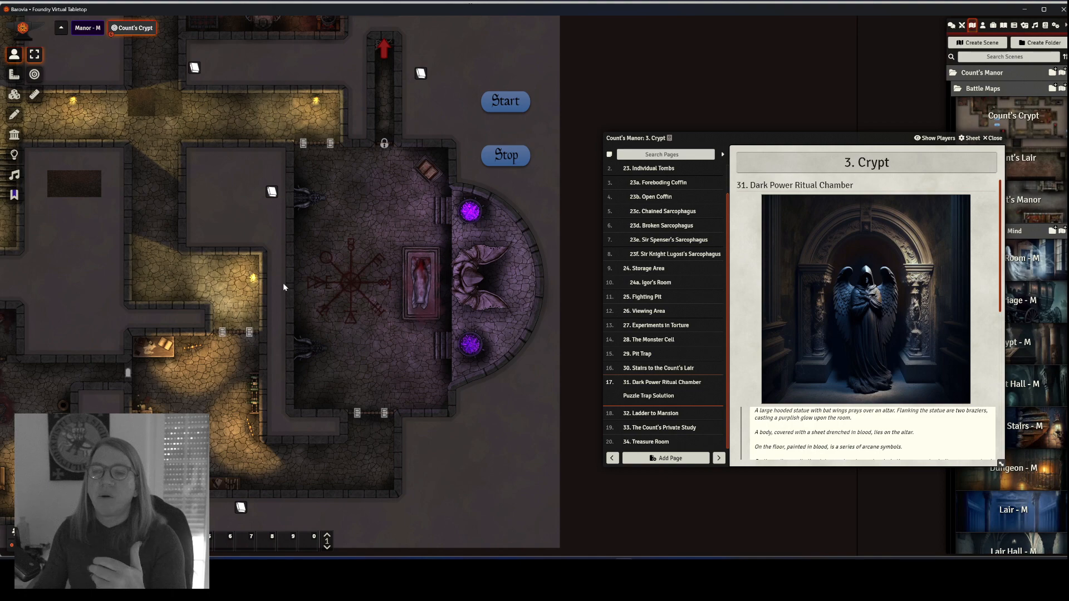
click(503, 100)
scroll(397, 409, up, 3)
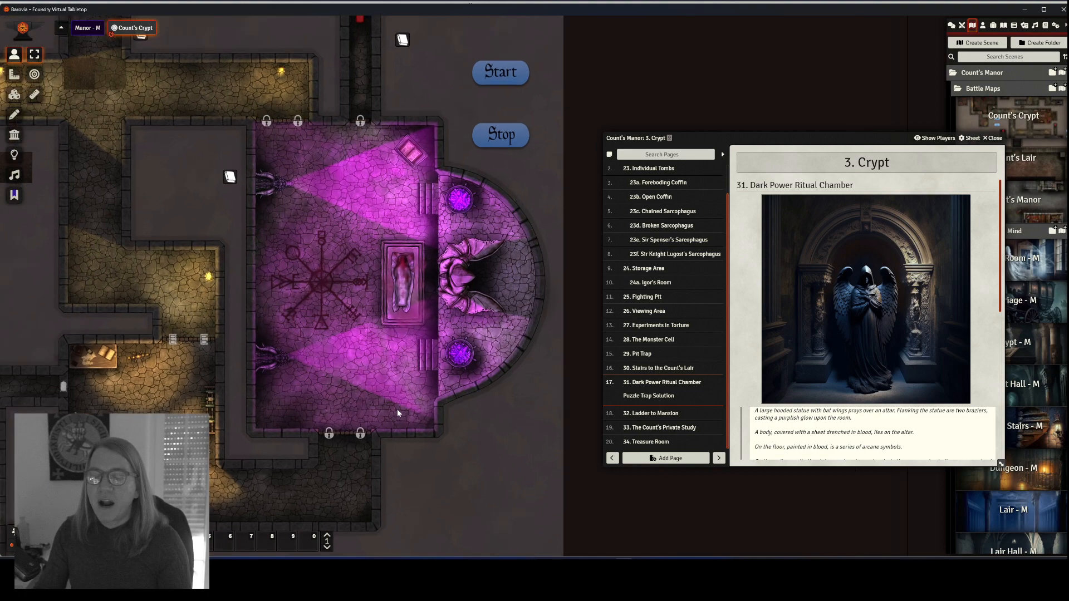
scroll(386, 316, down, 1)
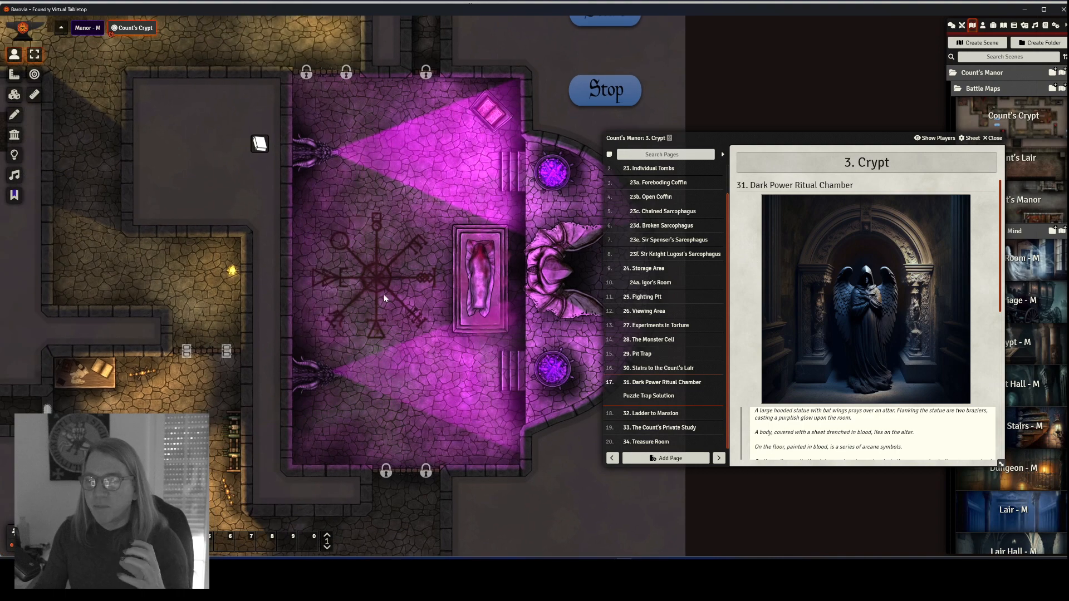
scroll(366, 298, up, 1)
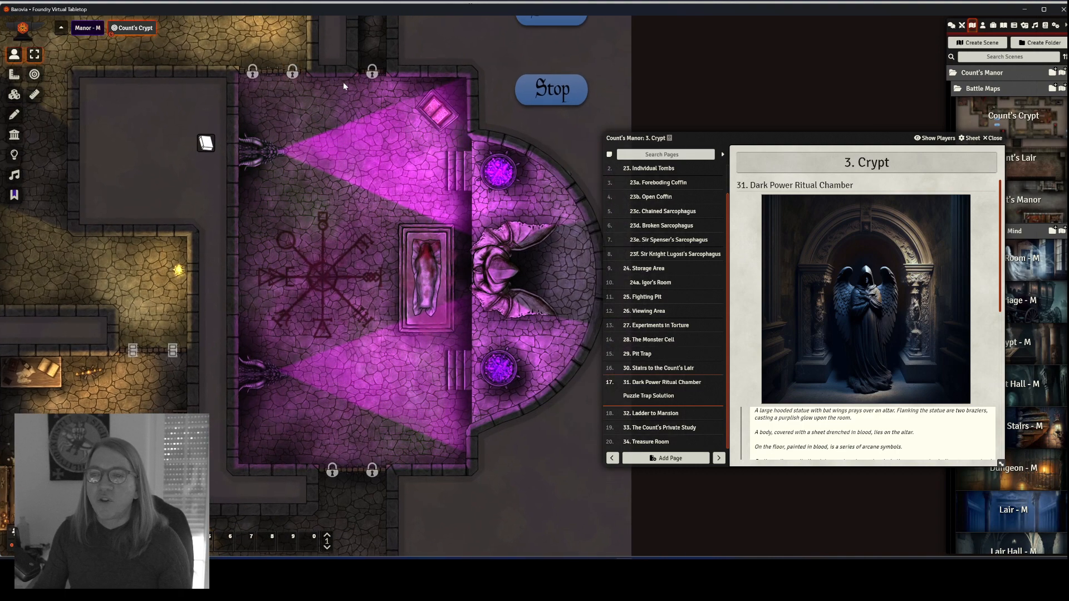
scroll(866, 317, down, 3)
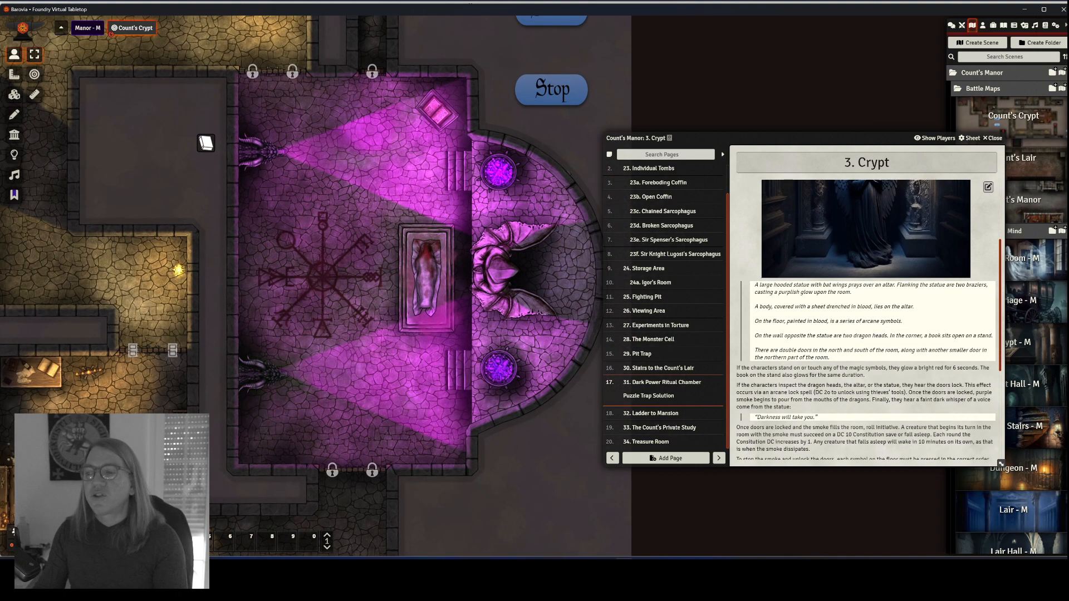
scroll(866, 317, up, 3)
click(851, 285)
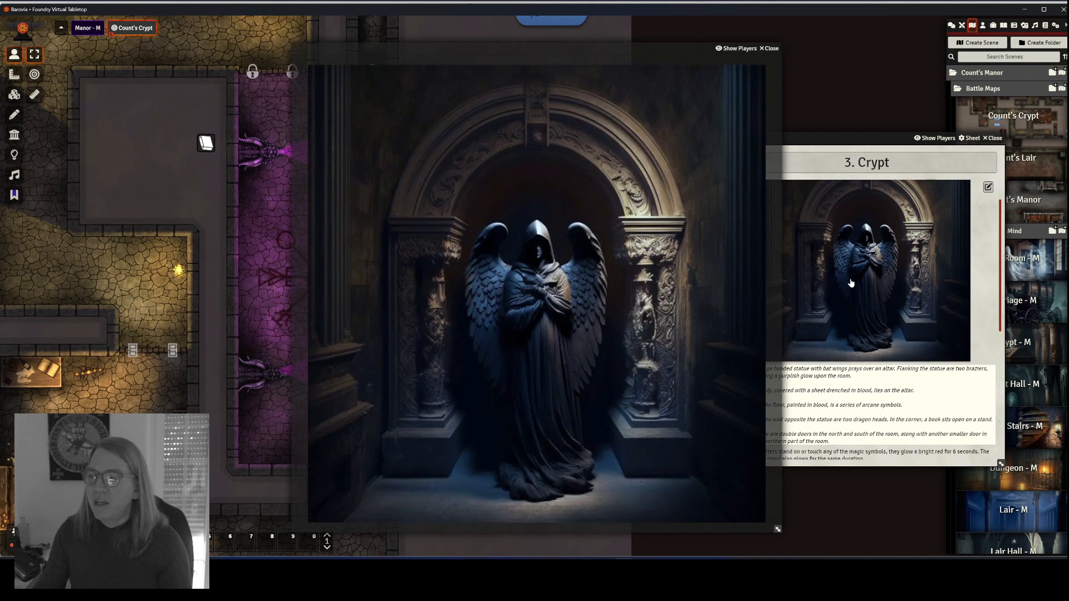
Step: View and close the Night of Darkness PDF handout, then stop the trap to turn off the purple light
click(768, 47)
scroll(883, 332, down, 5)
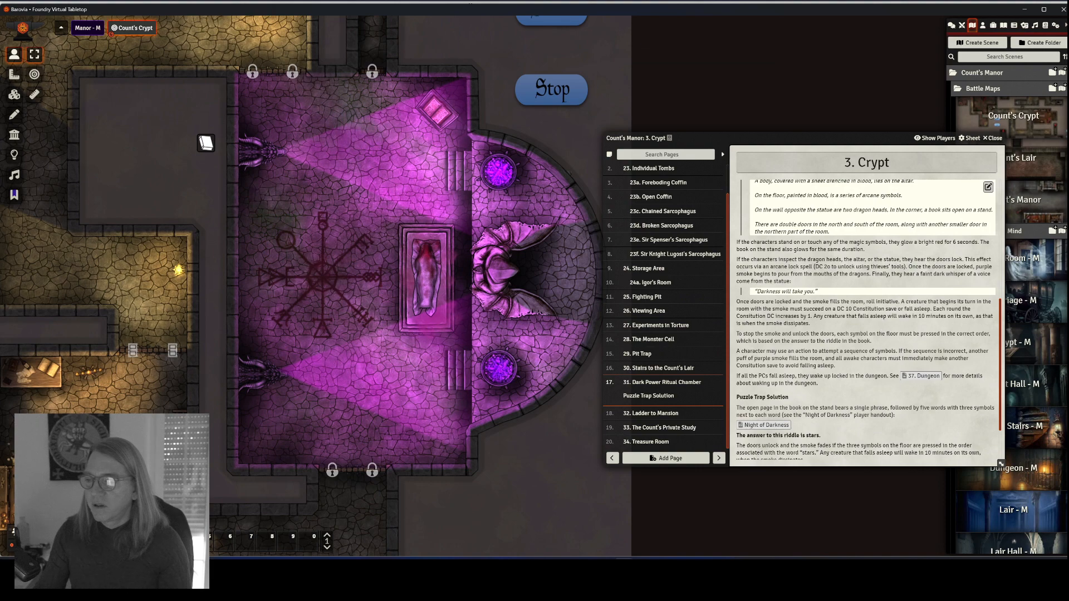
click(763, 424)
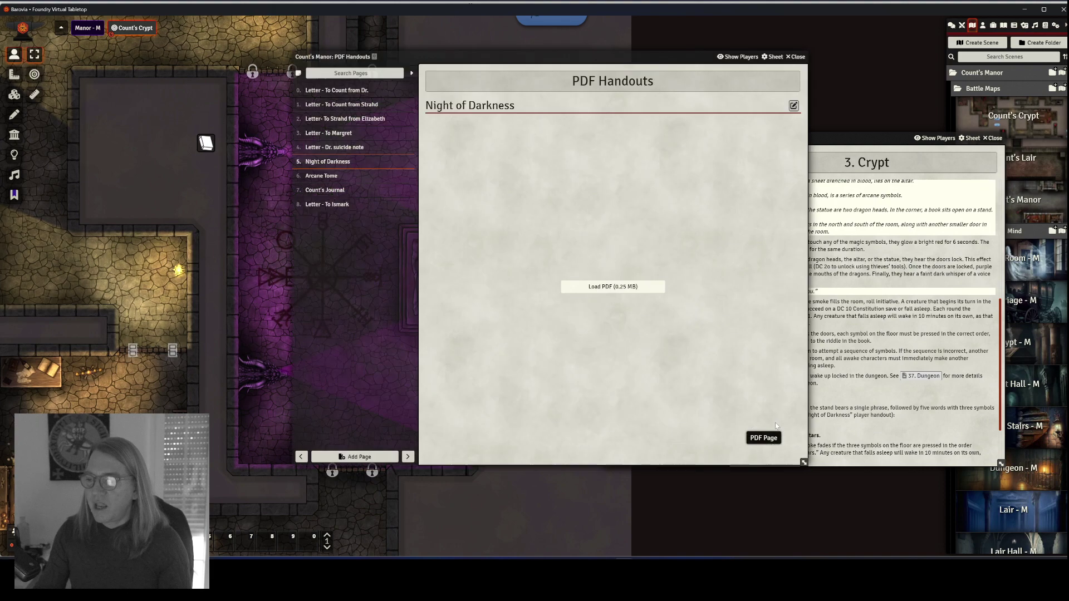
click(605, 291)
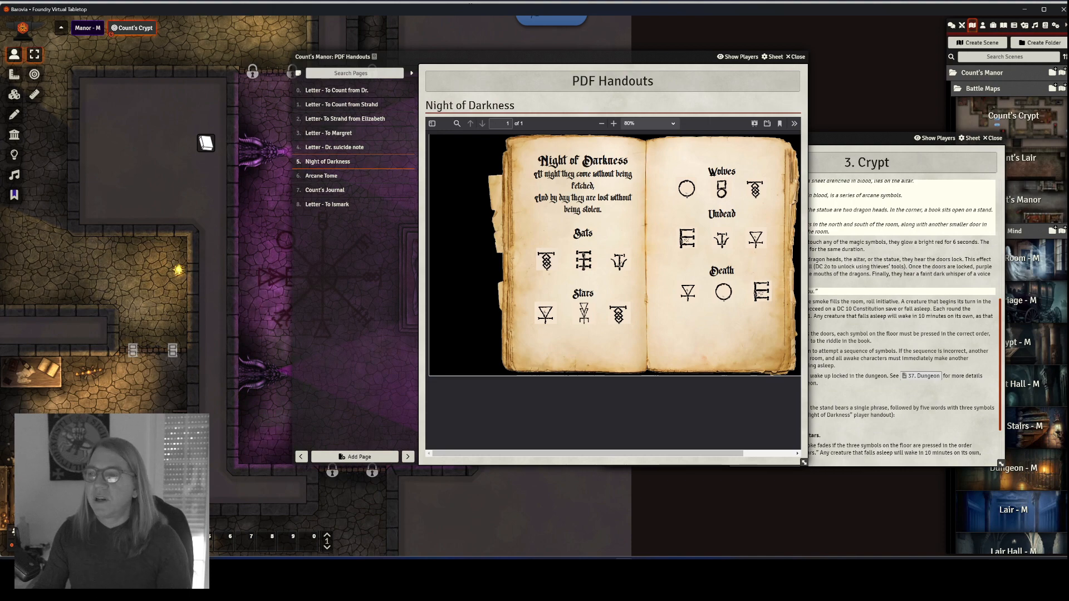
click(795, 57)
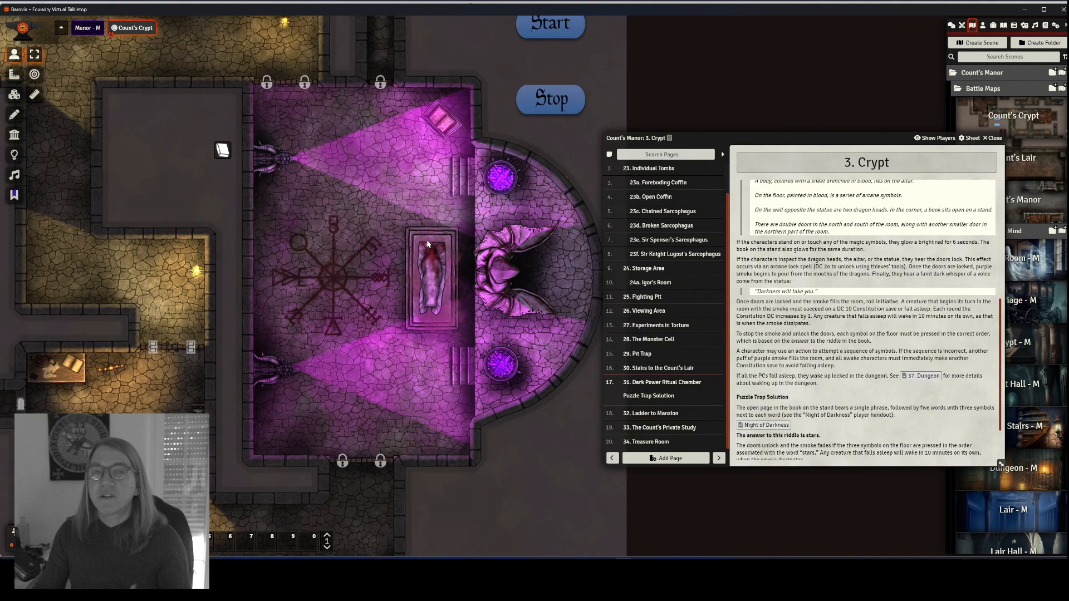
click(573, 99)
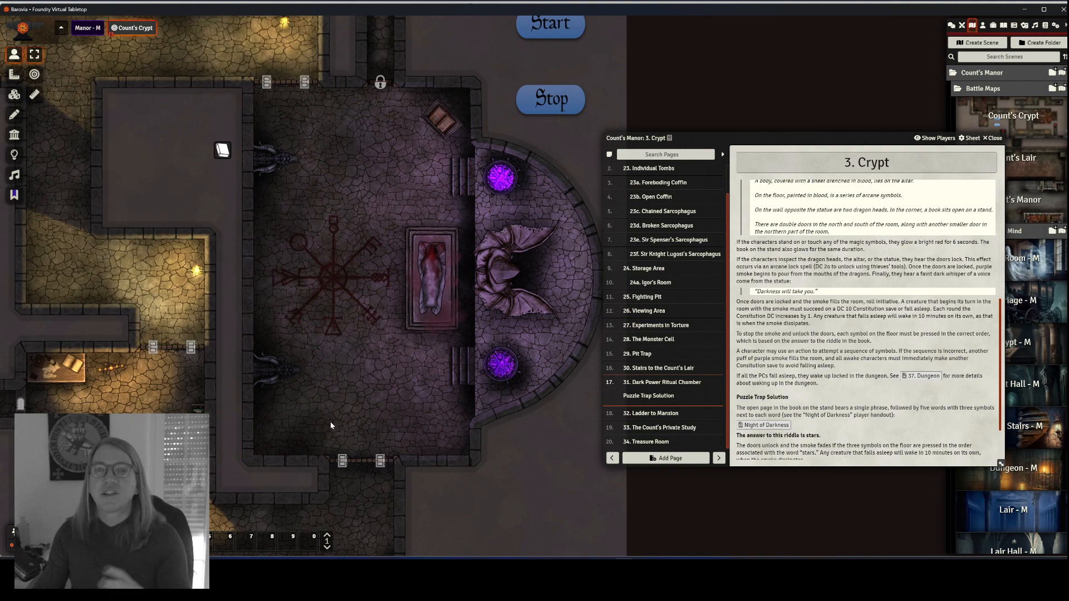
Step: Close the 3. Crypt journal and pan the crypt map up to the Unlock/Lock tiles
drag(196, 357, 493, 380)
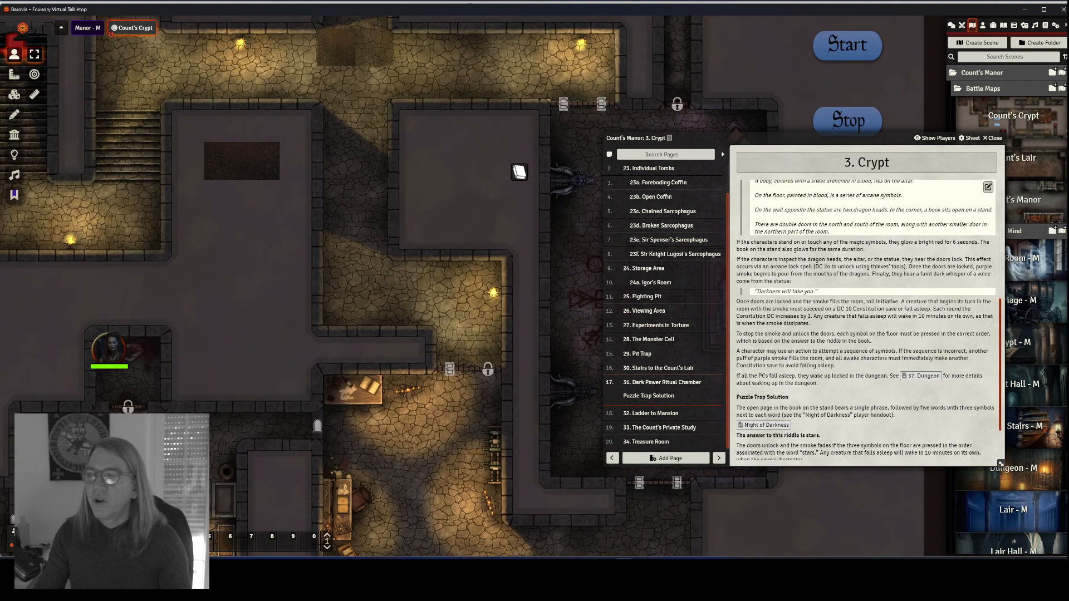
click(994, 138)
drag(438, 264, 586, 418)
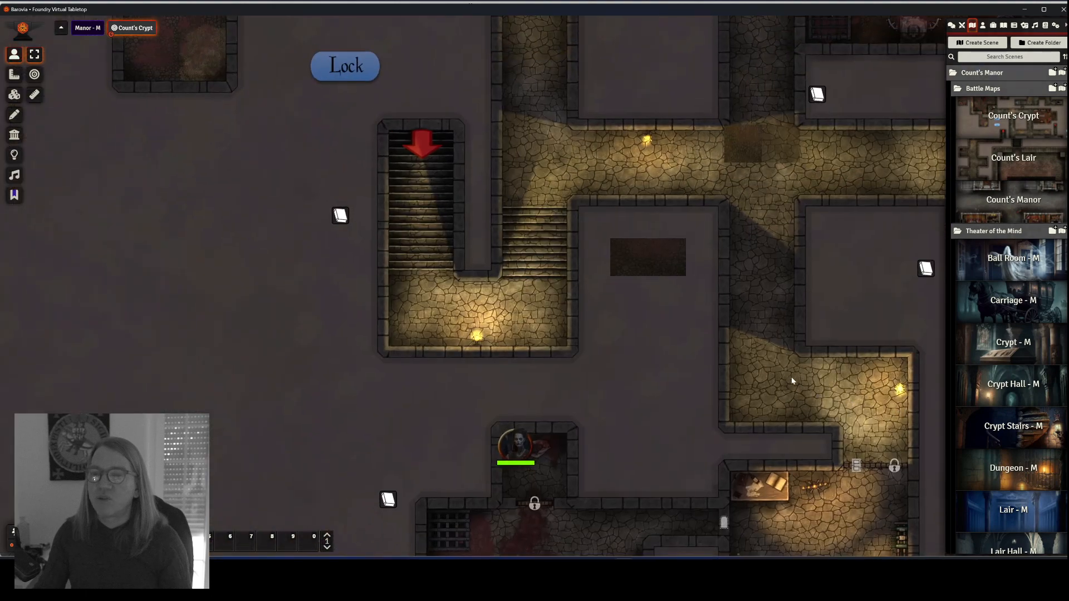
drag(335, 251, 400, 328)
scroll(401, 329, down, 2)
drag(357, 376, 358, 461)
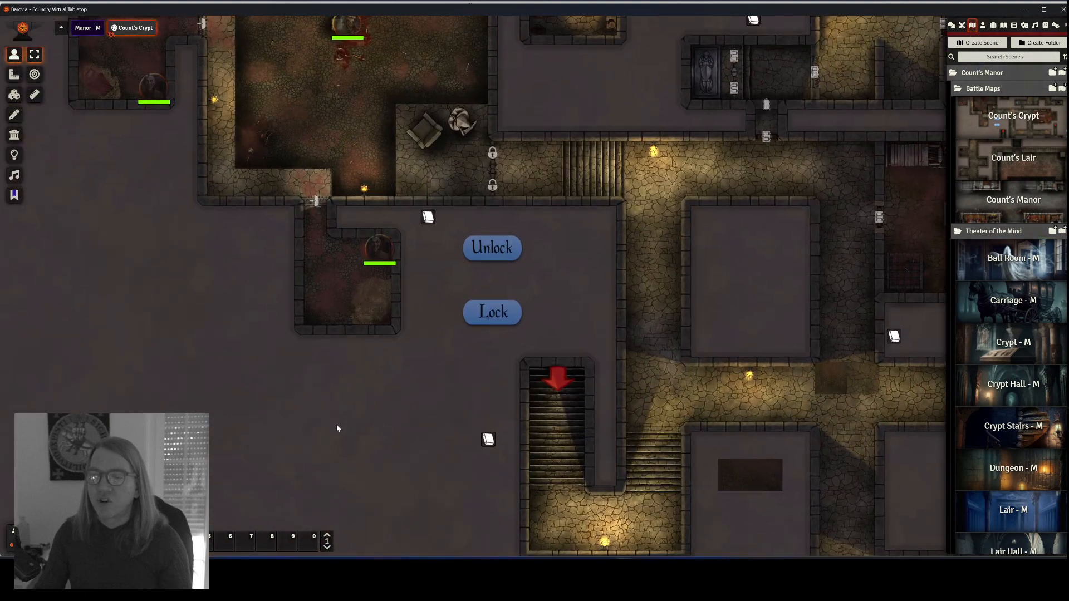
scroll(357, 501, up, 2)
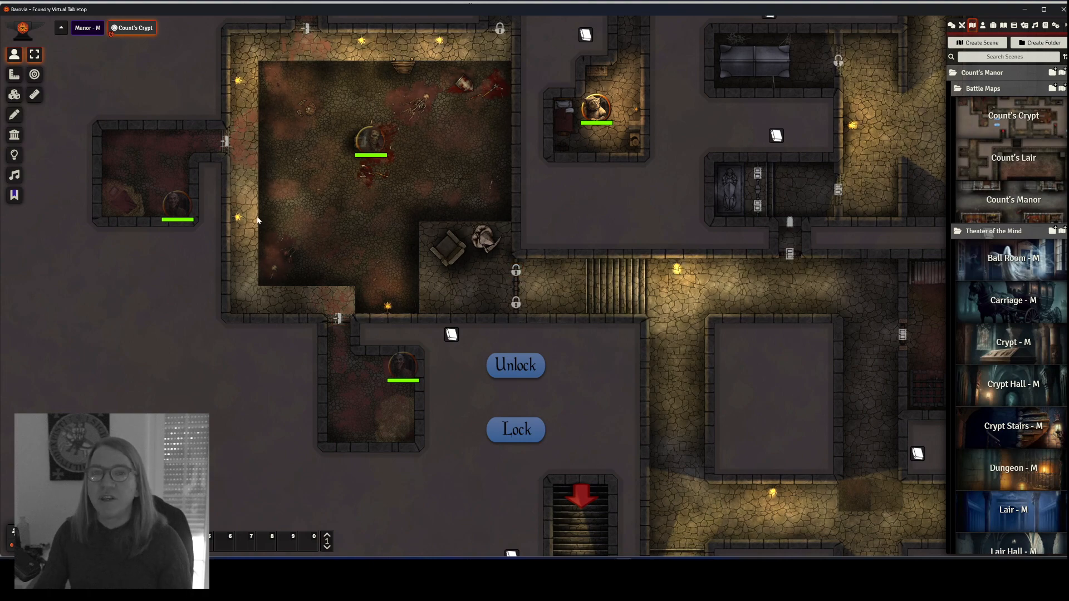
drag(298, 28, 283, 88)
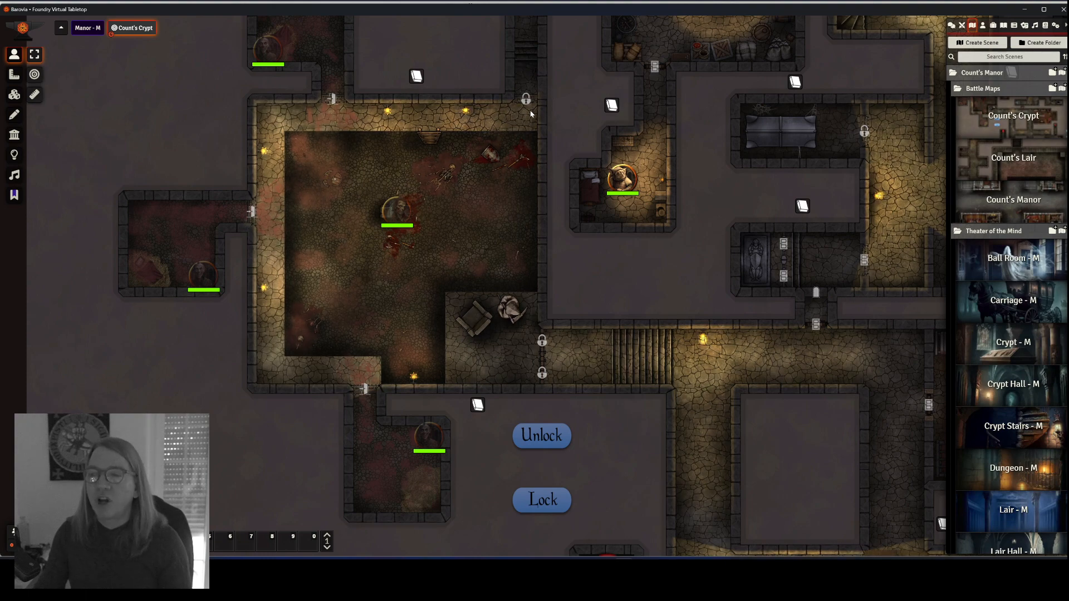
mouse_move(535, 79)
mouse_down()
mouse_move(551, 202)
mouse_move(540, 101)
mouse_up()
drag(539, 156, 539, 109)
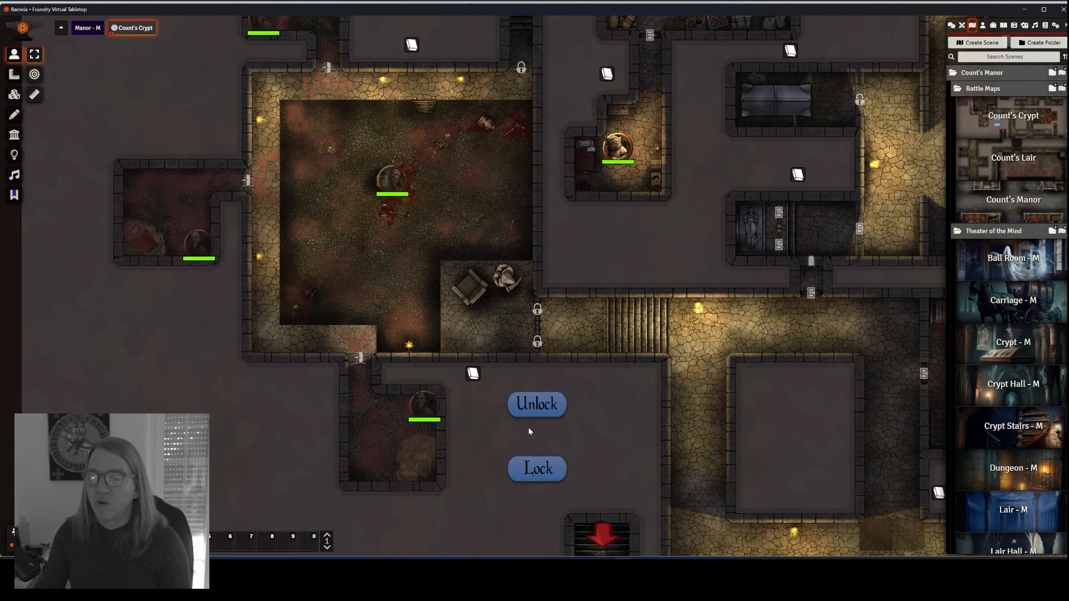
Step: Unlock every door in the crypt with the Unlock tile, then relock them with Lock
click(540, 407)
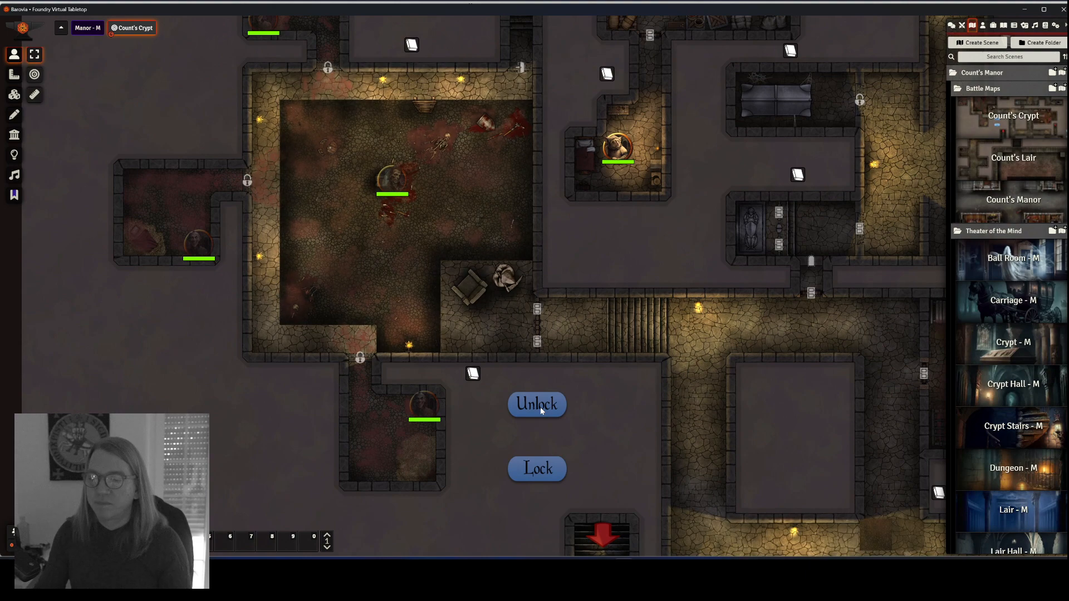
click(534, 470)
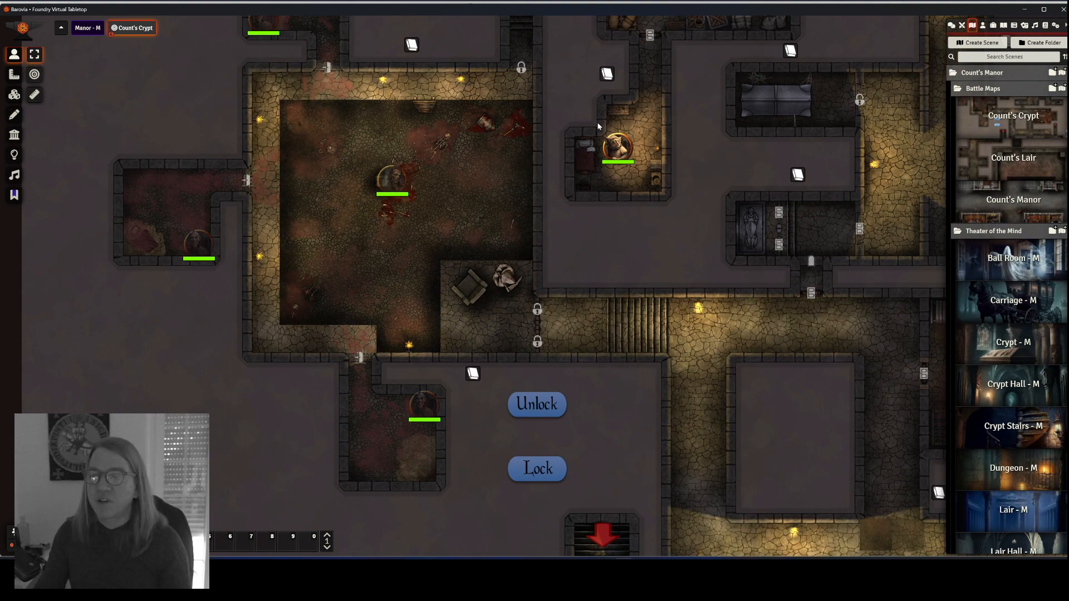
drag(598, 125, 574, 207)
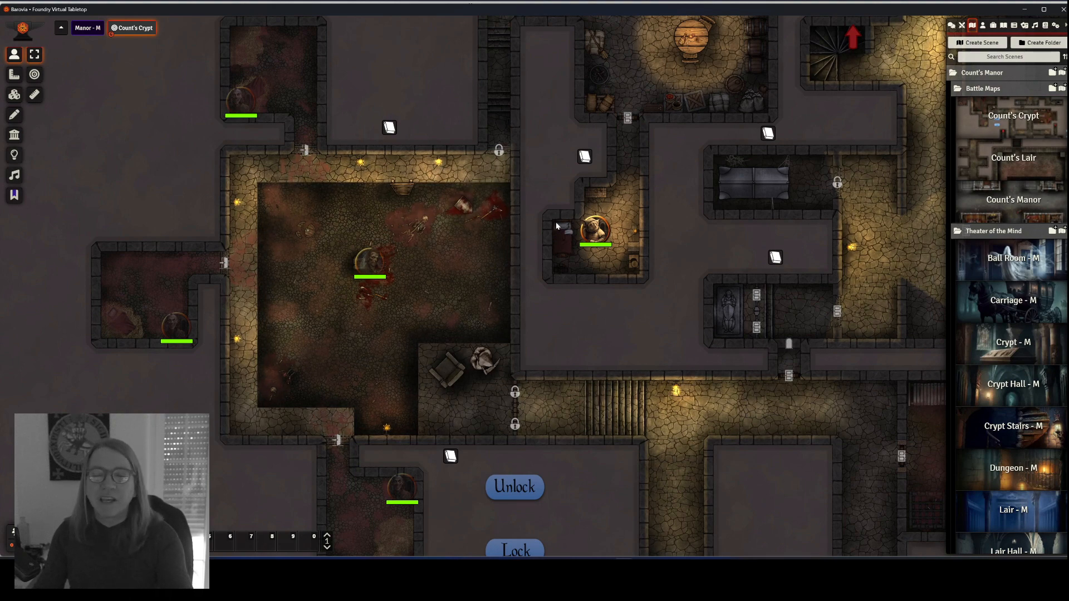
scroll(524, 290, up, 2)
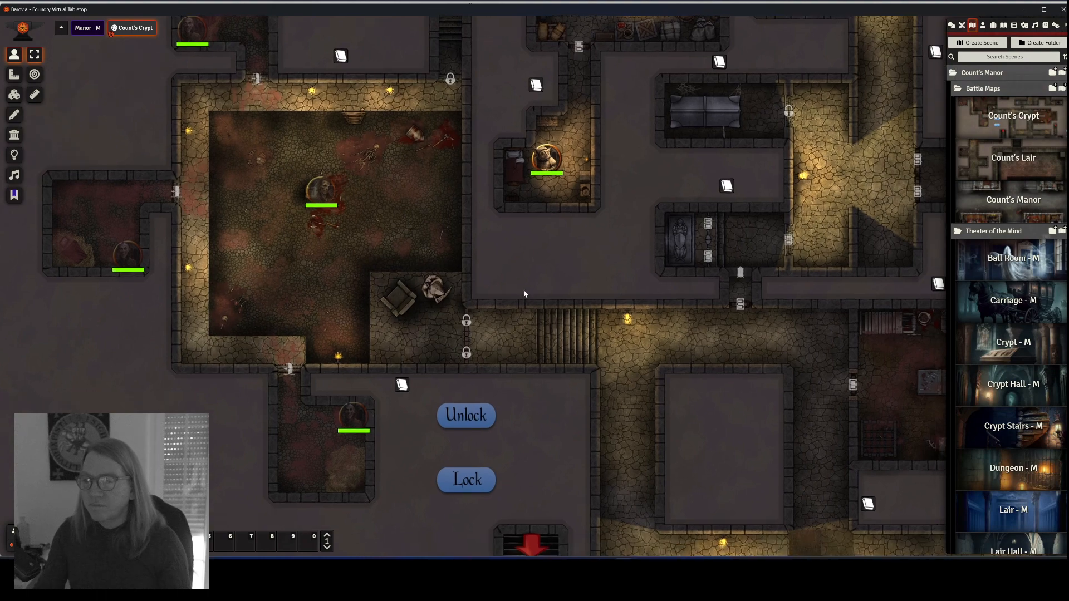
scroll(500, 245, up, 3)
scroll(521, 283, up, 5)
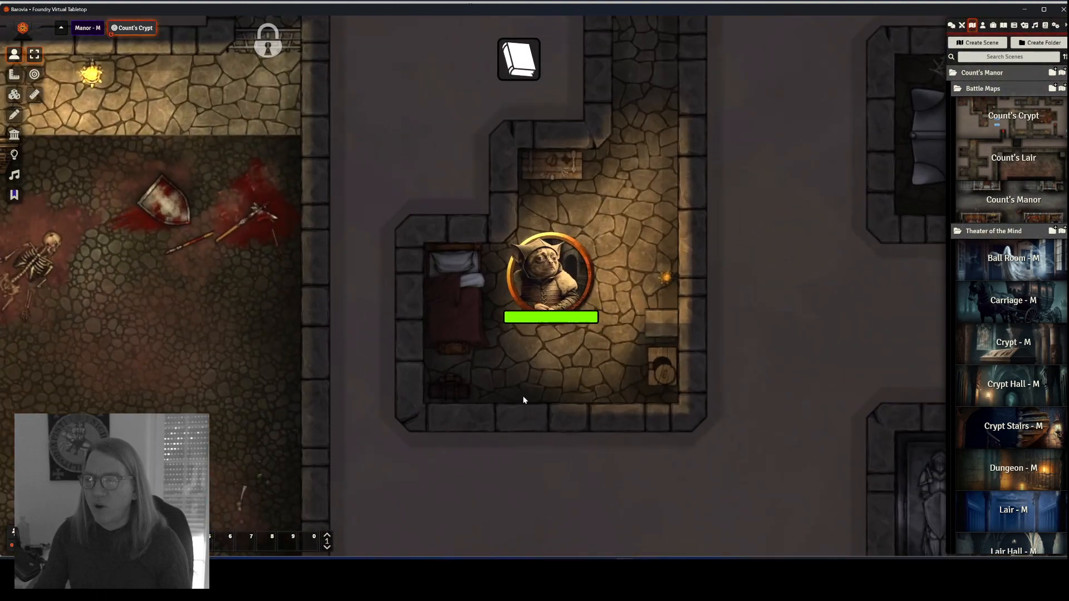
Step: Check the hit points of the two zombie tokens through their Token HUDs
click(572, 276)
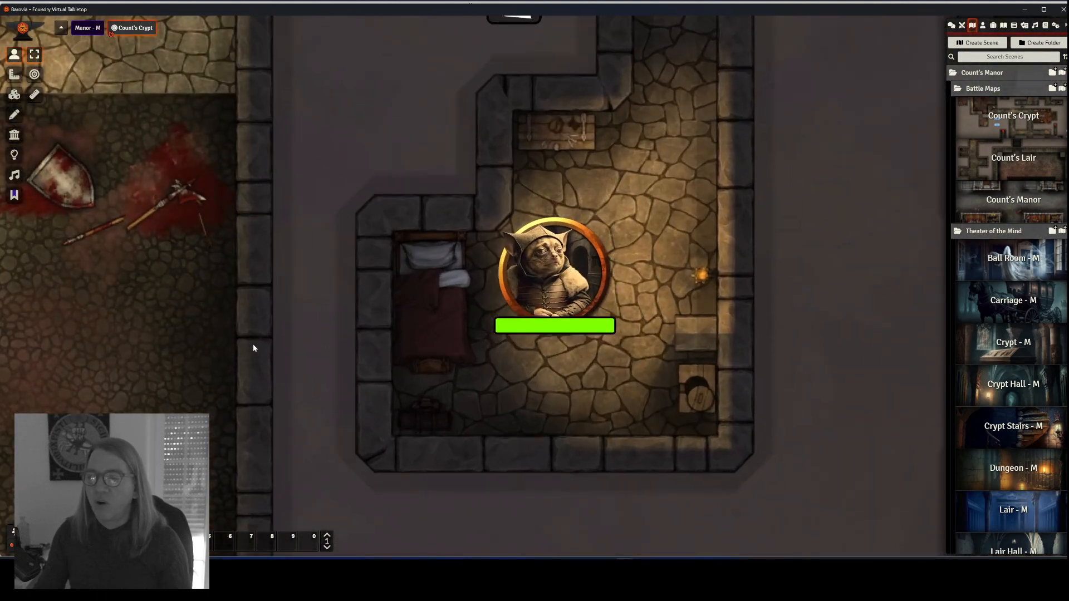
drag(253, 343, 732, 172)
click(193, 222)
right_click(192, 222)
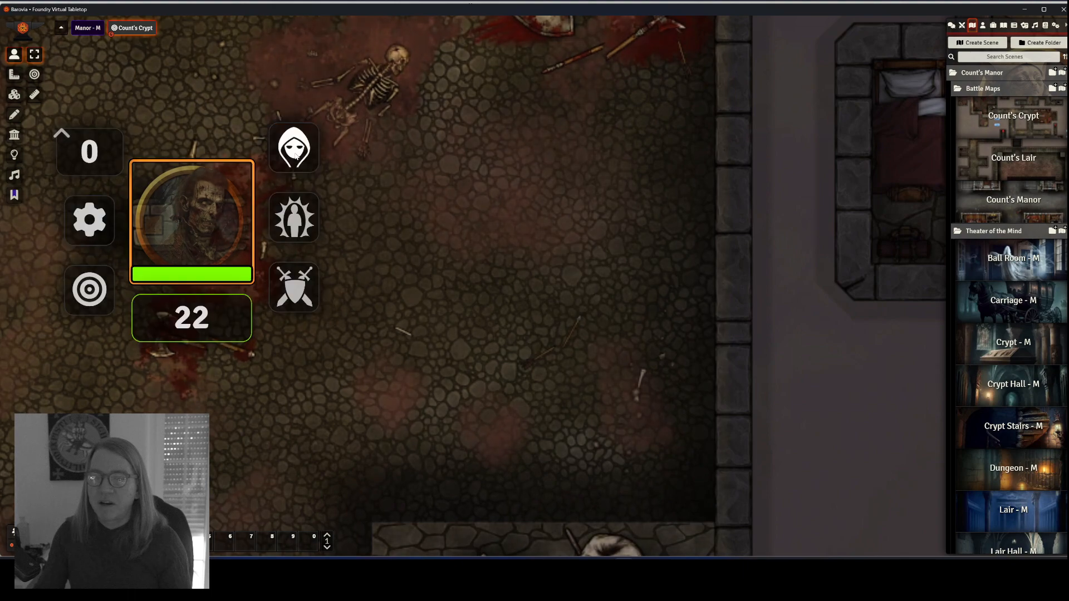
click(376, 304)
scroll(376, 303, down, 3)
drag(686, 461, 676, 553)
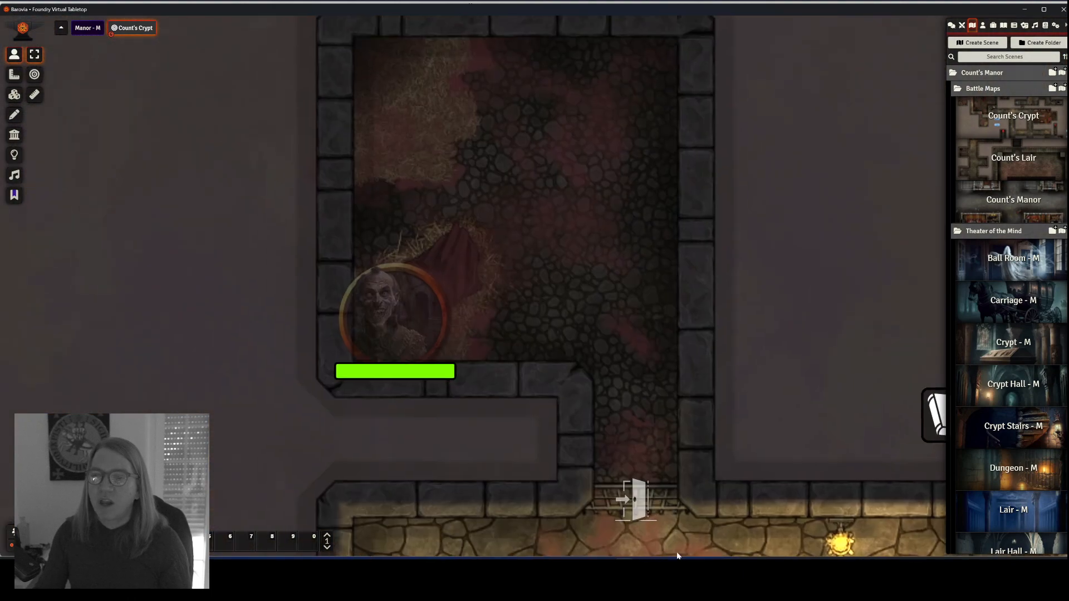
right_click(412, 310)
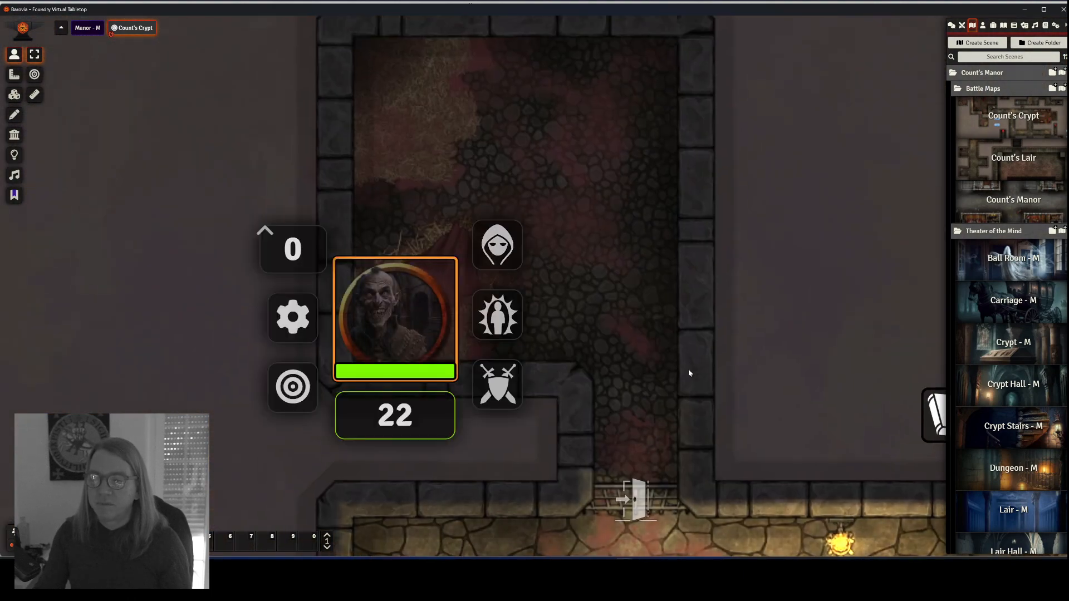
click(751, 407)
scroll(751, 406, down, 3)
Step: Check the Giant Spider, Wight and Swarm of Rats tokens' hit points, then view the whole crypt
drag(501, 334, 564, 371)
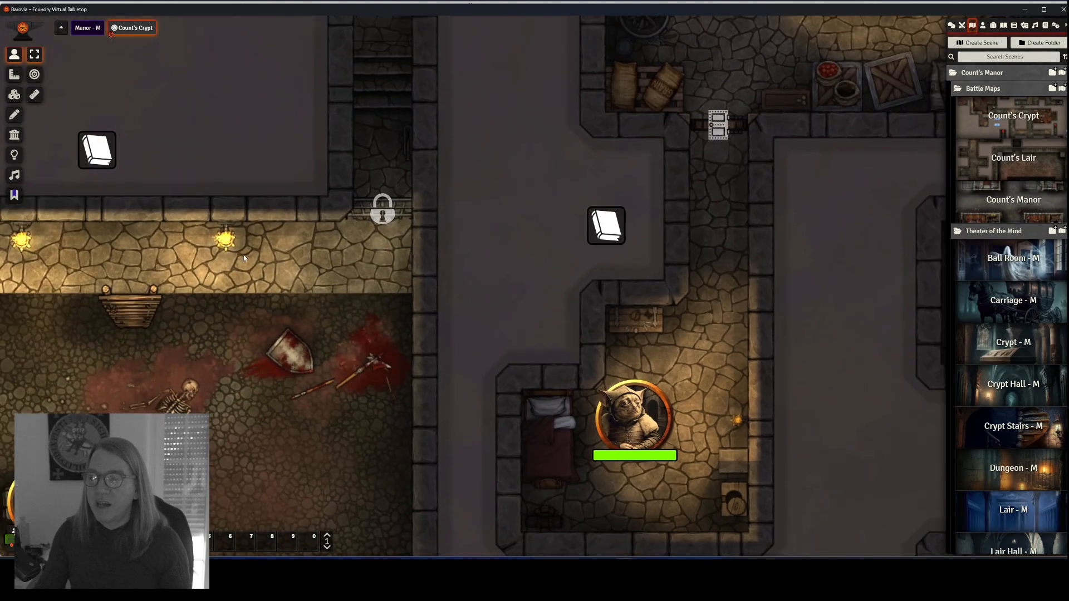
drag(703, 370, 251, 167)
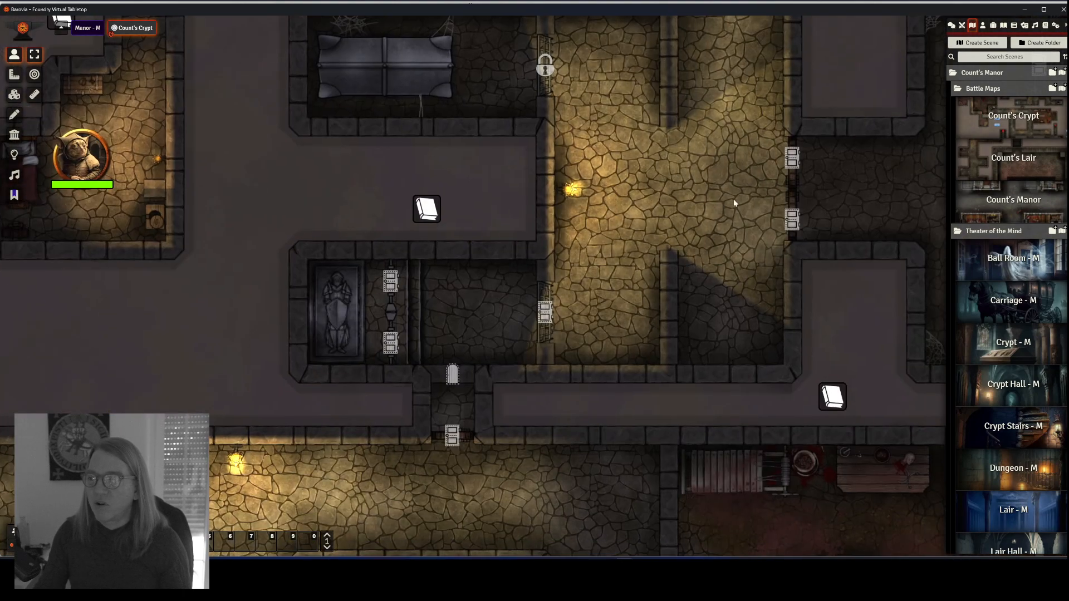
drag(734, 199, 146, 218)
right_click(643, 329)
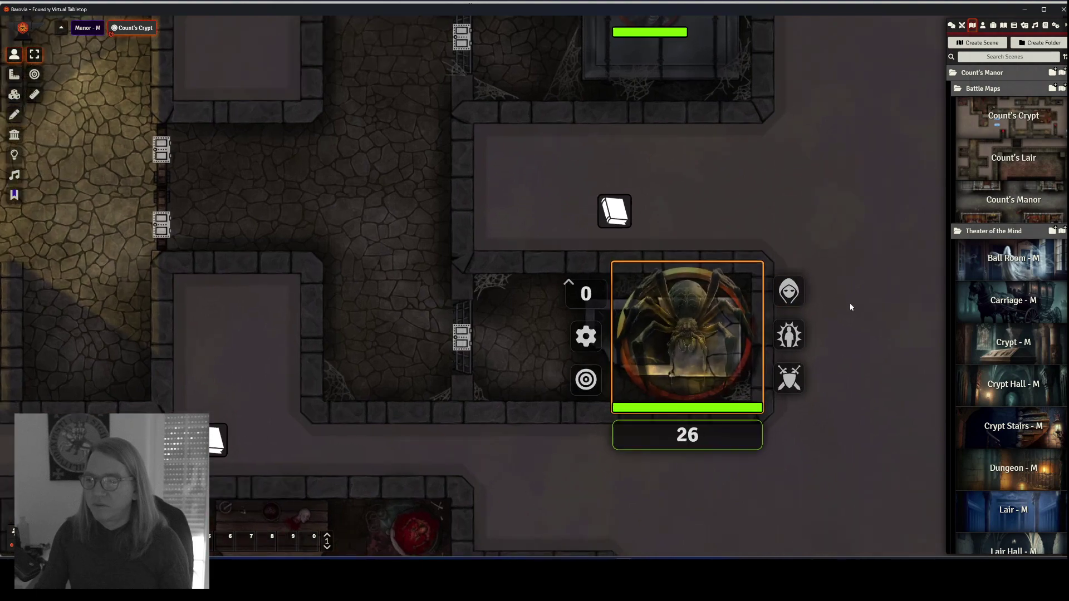
scroll(849, 304, up, 3)
click(797, 169)
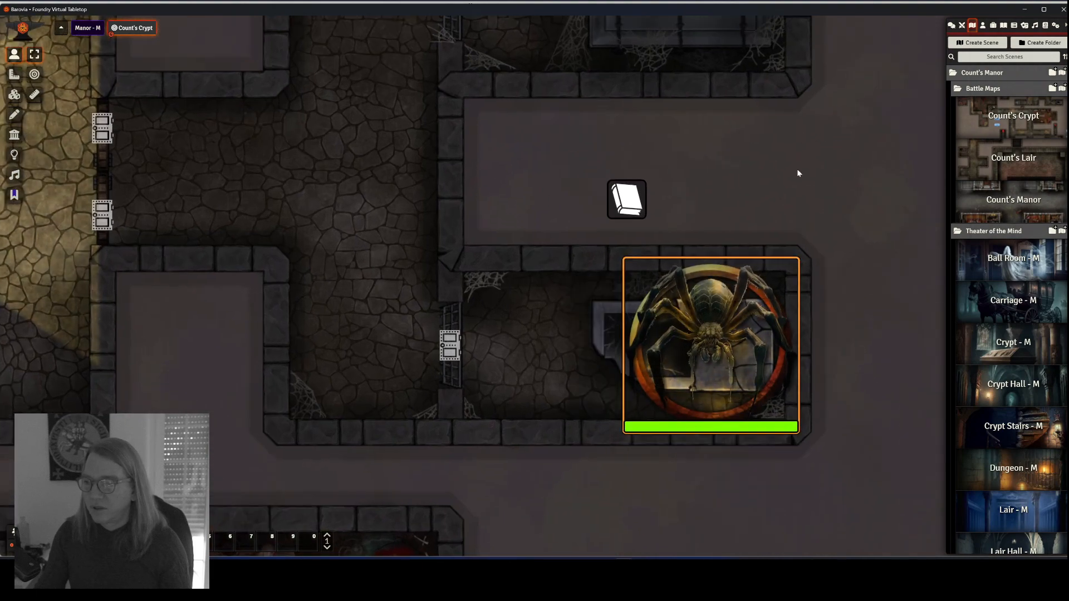
drag(797, 169, 746, 493)
right_click(644, 388)
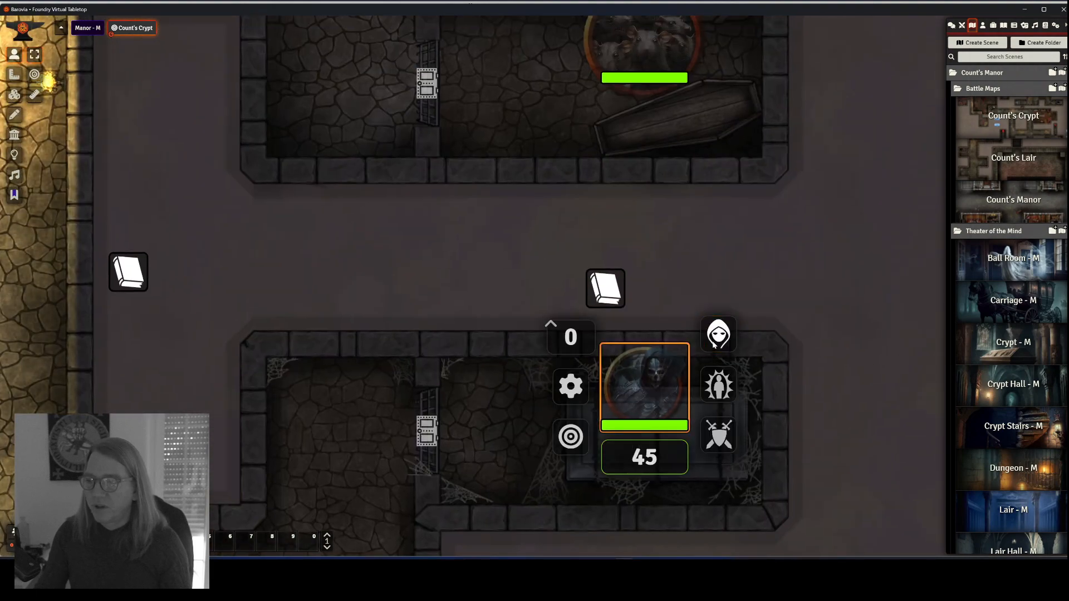
drag(750, 169, 706, 464)
right_click(644, 301)
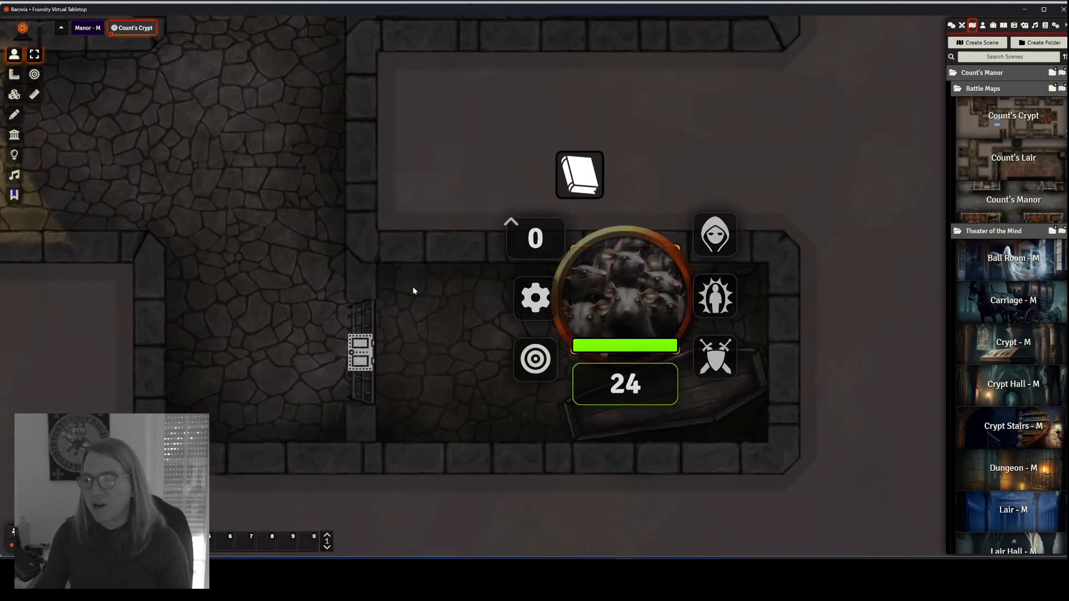
scroll(375, 364, down, 2)
scroll(375, 364, down, 2)
scroll(353, 405, down, 1)
scroll(327, 402, down, 1)
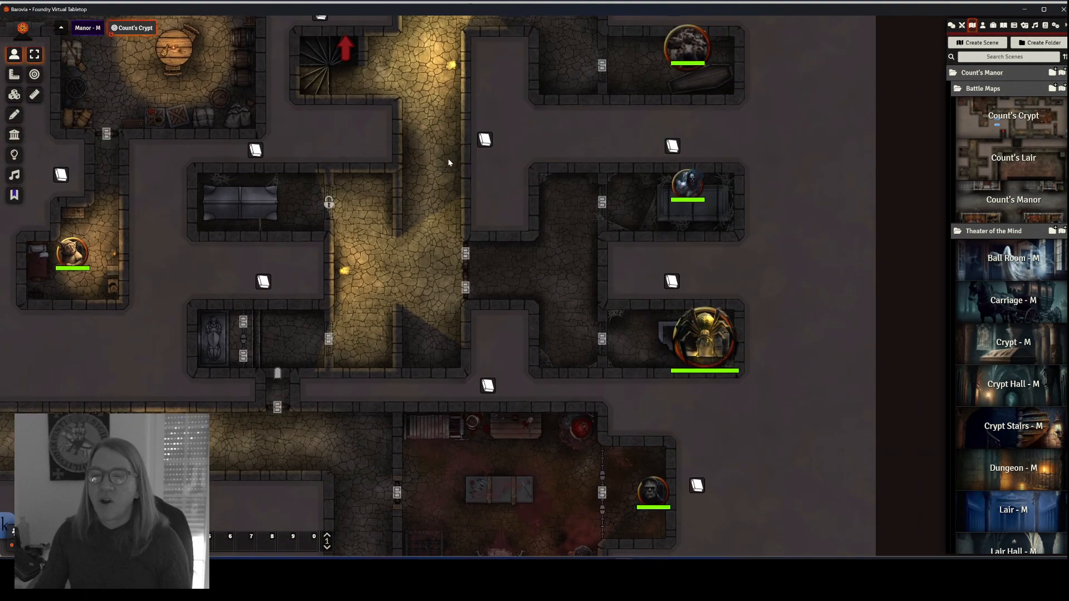
mouse_move(447, 158)
mouse_down()
mouse_move(439, 290)
mouse_move(596, 134)
mouse_up()
scroll(354, 374, down, 2)
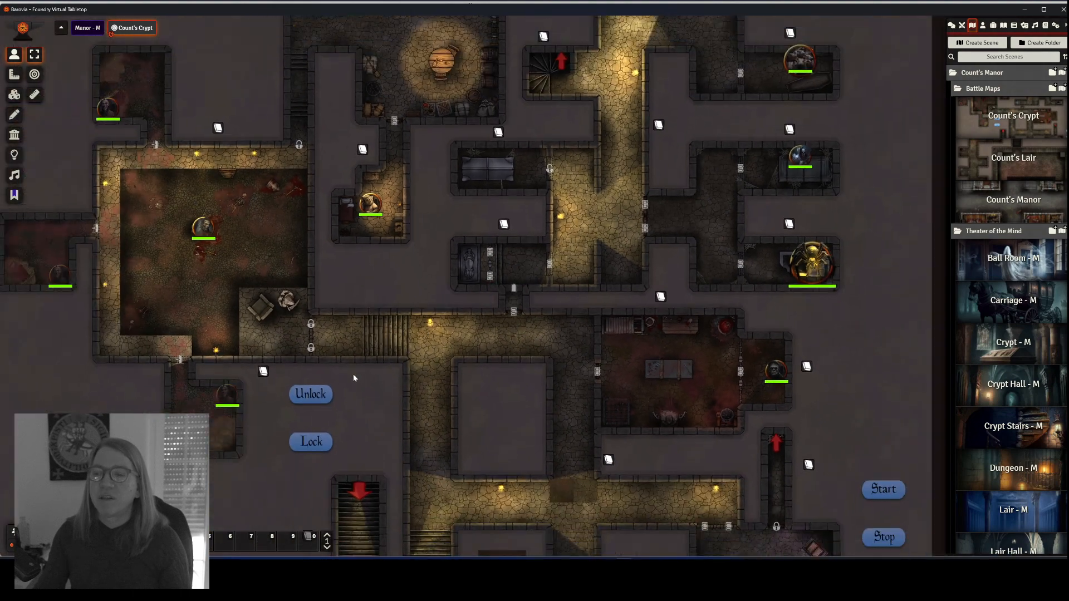
Step: Inspect the corridor pit trap tile on the Tiles layer, then drop a Test actor token onto the map
drag(390, 405, 415, 270)
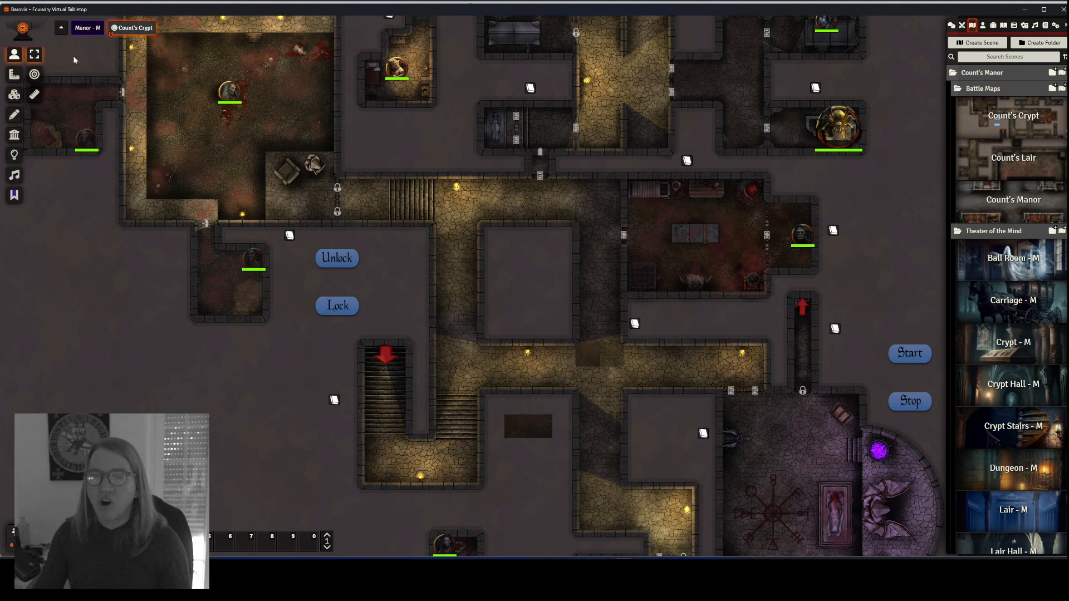
click(15, 93)
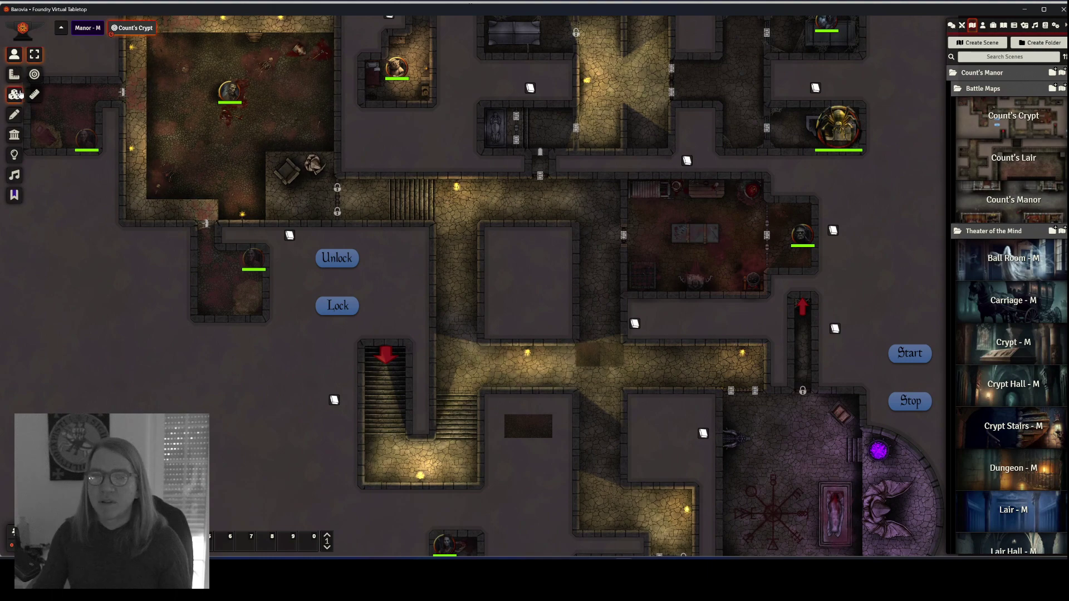
right_click(597, 367)
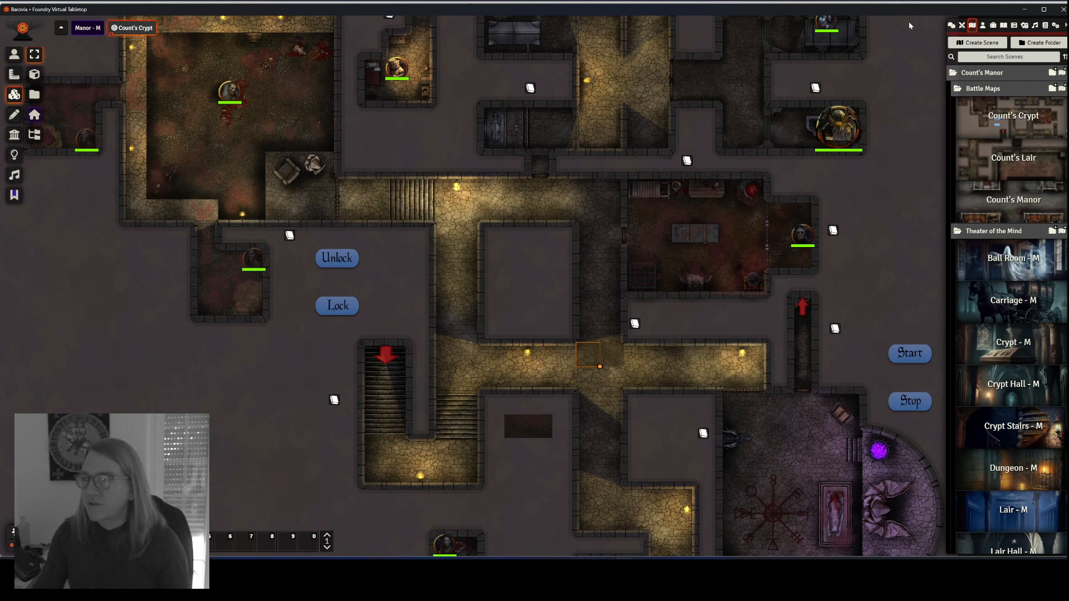
click(983, 25)
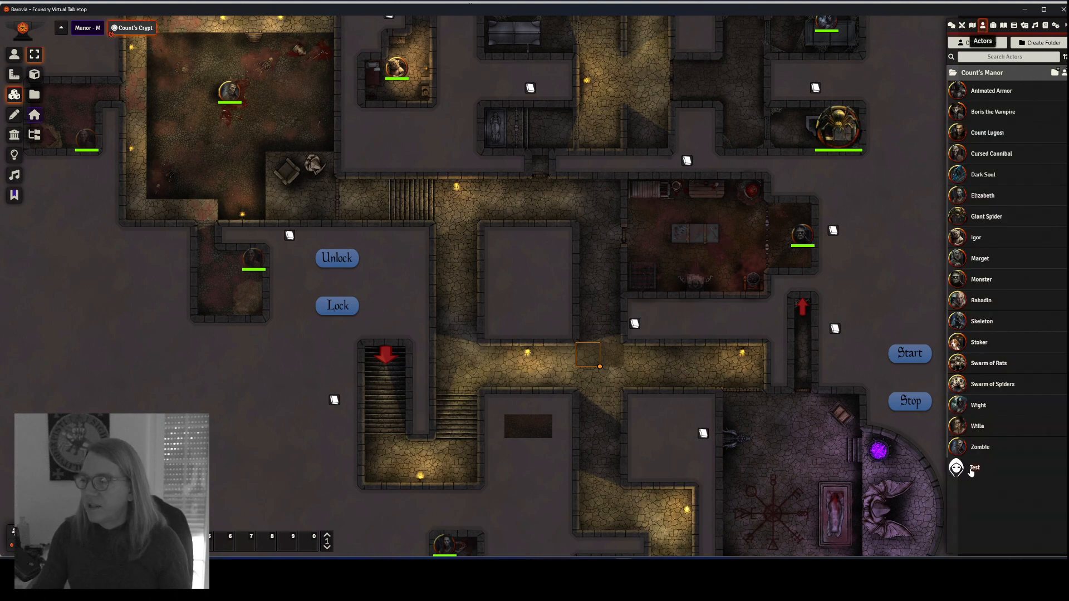
drag(969, 468, 611, 308)
scroll(634, 372, up, 1)
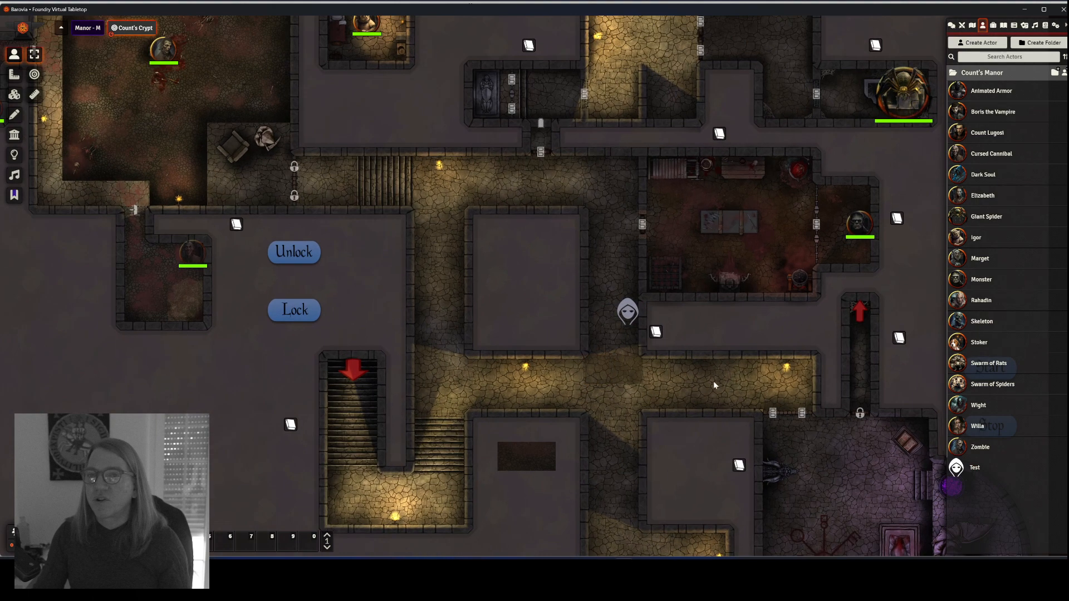
scroll(634, 372, up, 1)
scroll(560, 280, up, 1)
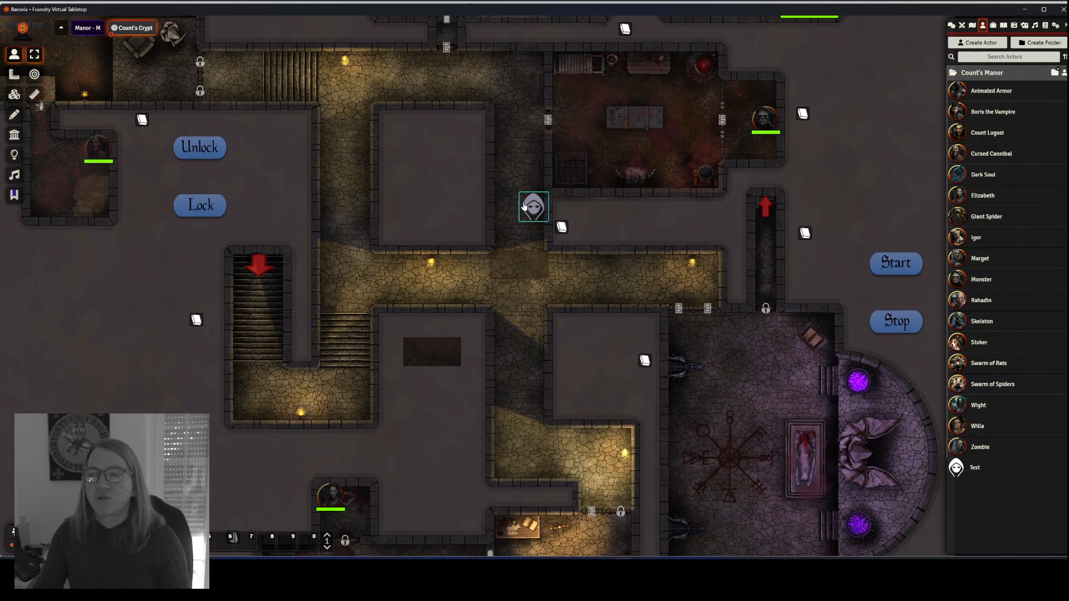
scroll(526, 282, up, 1)
scroll(535, 317, up, 1)
scroll(582, 345, up, 1)
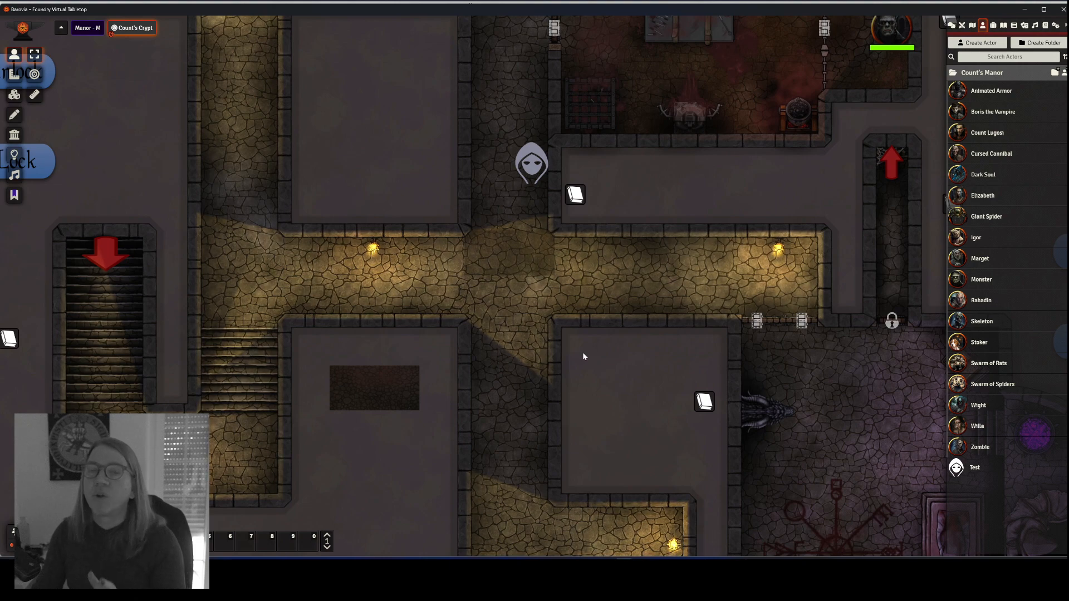
Step: Walk the Test token onto the trapped corridor square so the tile drops it into the pit room
click(532, 167)
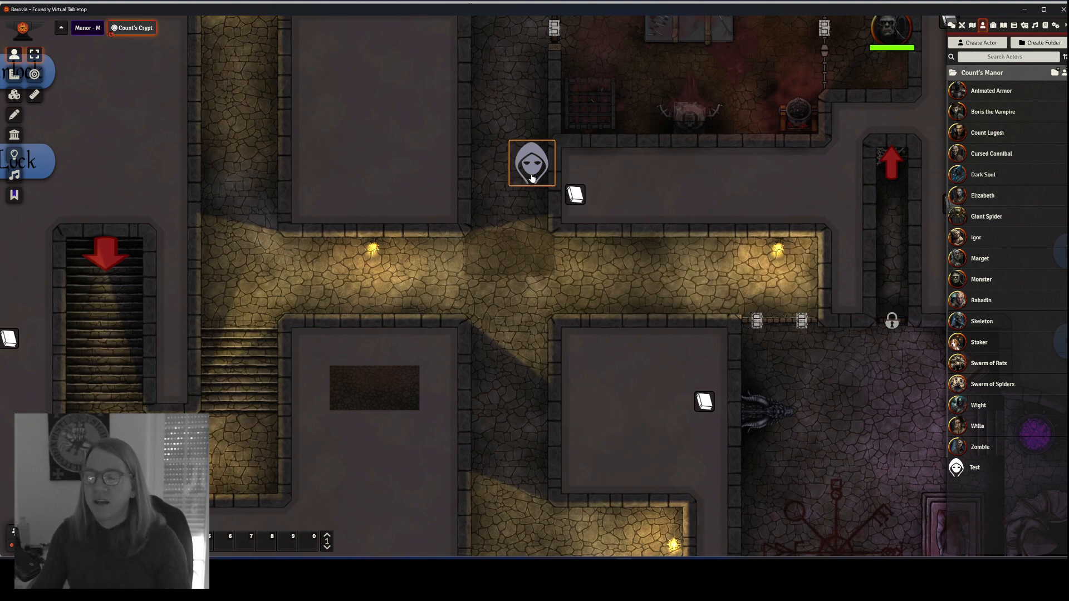
key(Left)
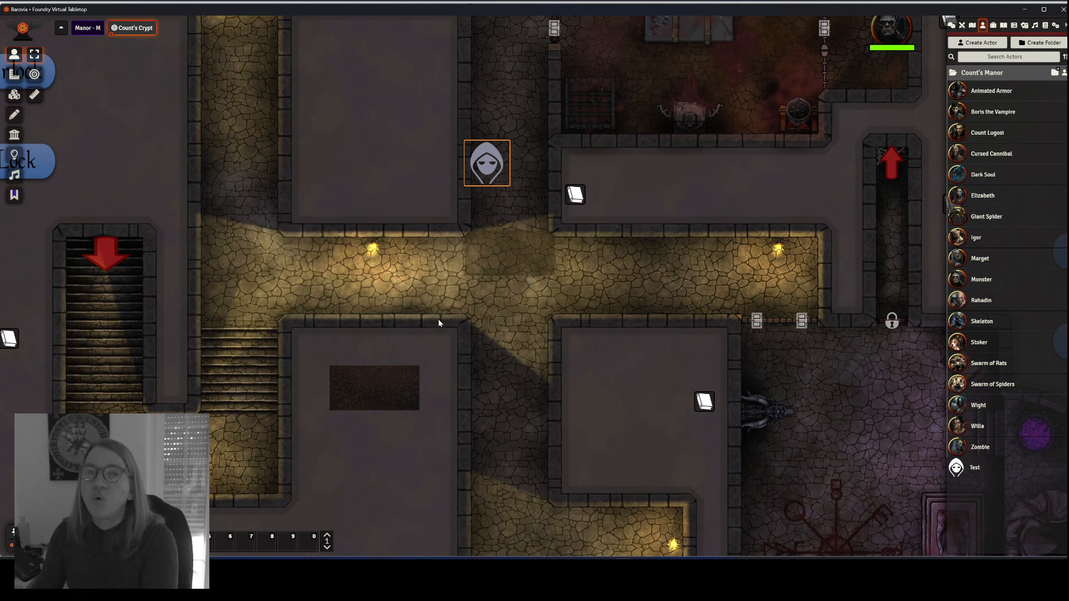
key(Down)
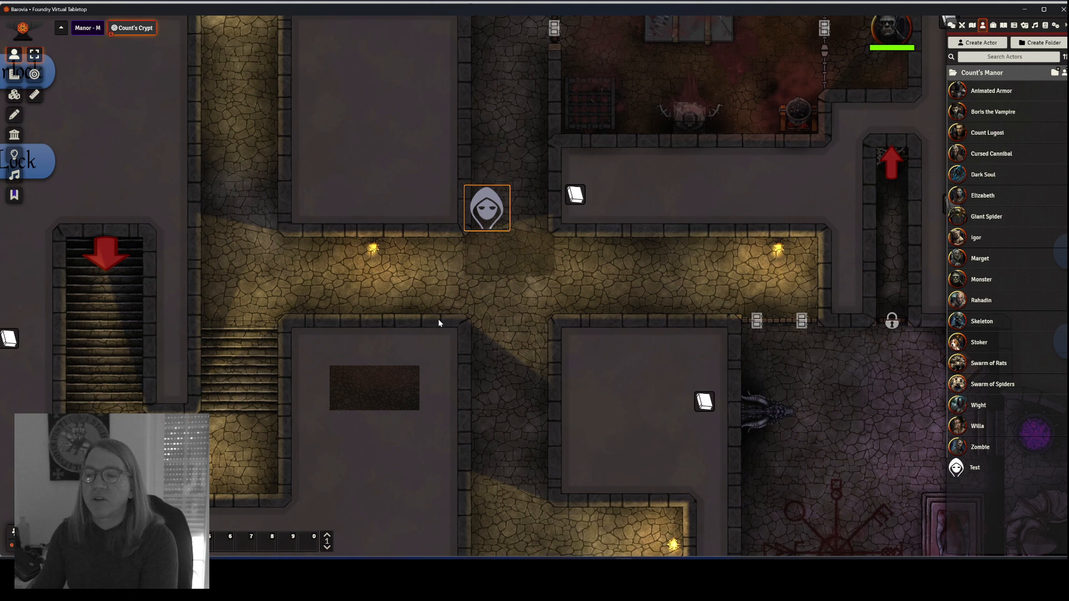
key(Down)
key(Down)
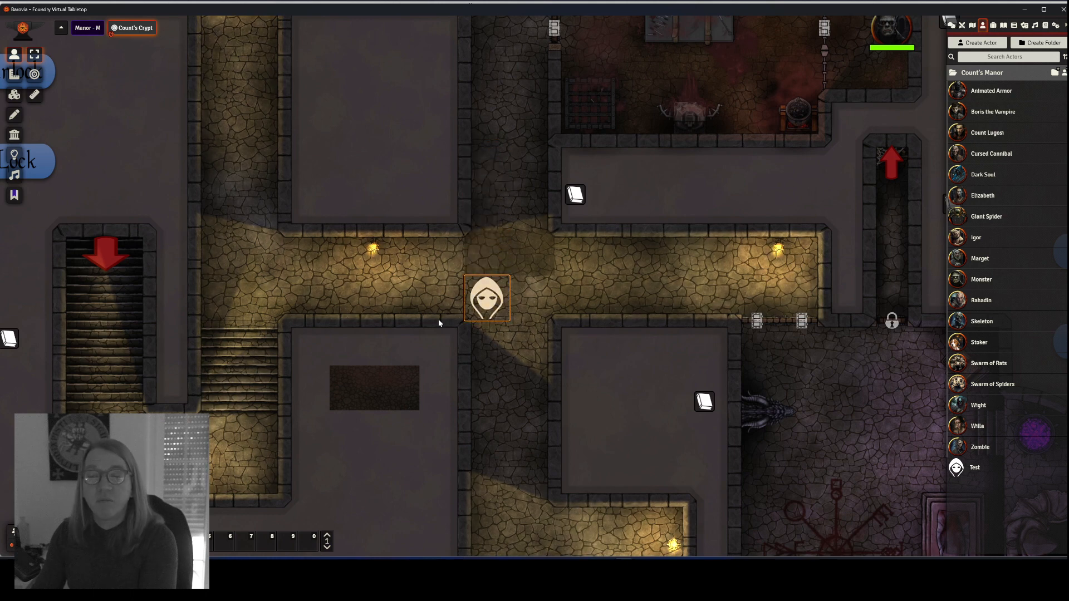
key(Up)
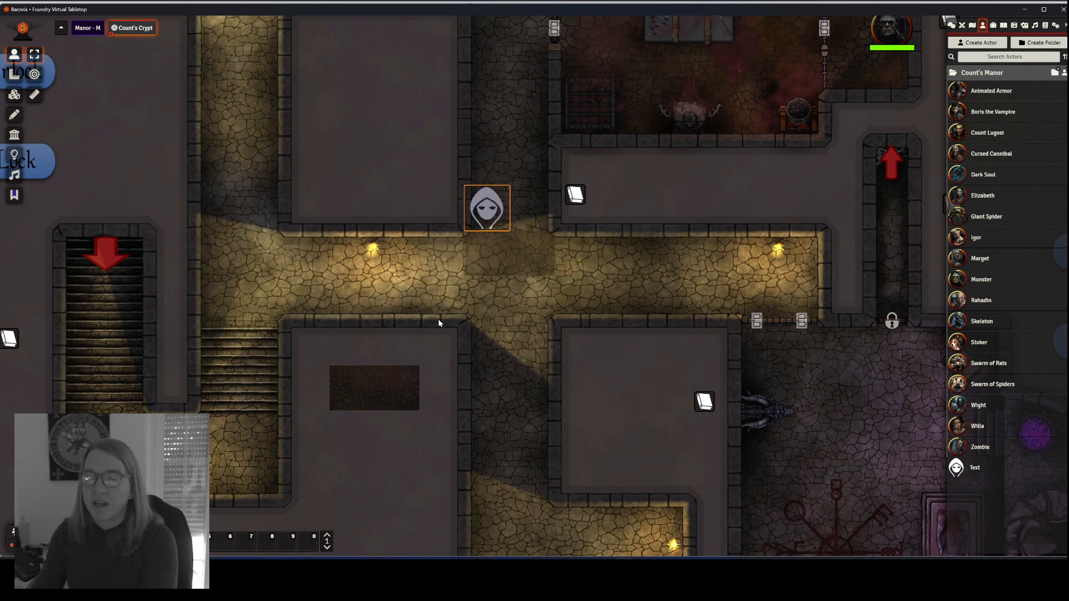
key(Down)
key(Down)
key(Down)
key(Left)
key(Left)
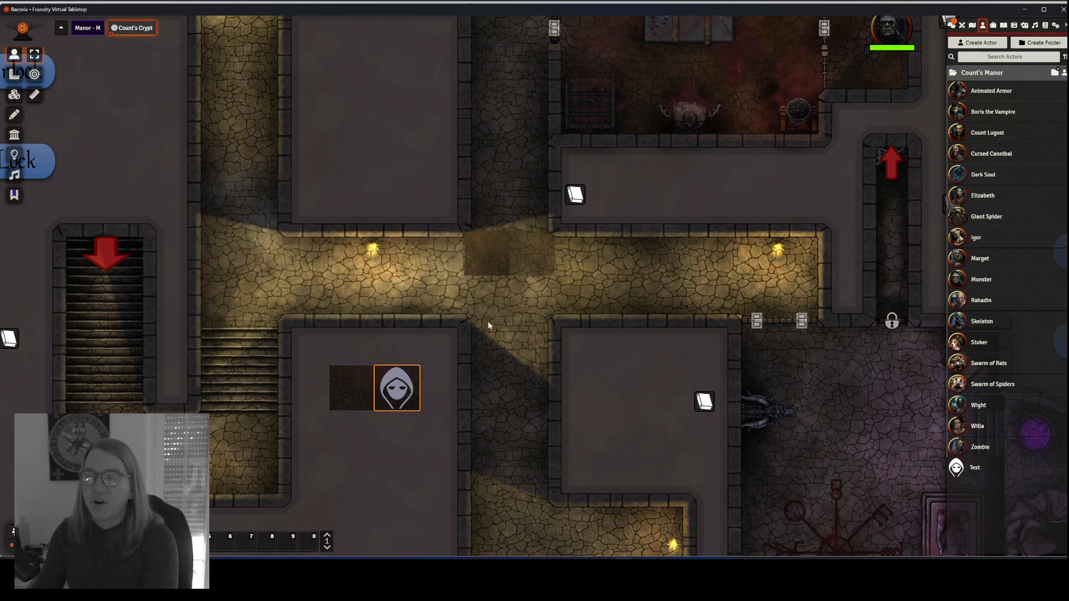
scroll(488, 322, up, 2)
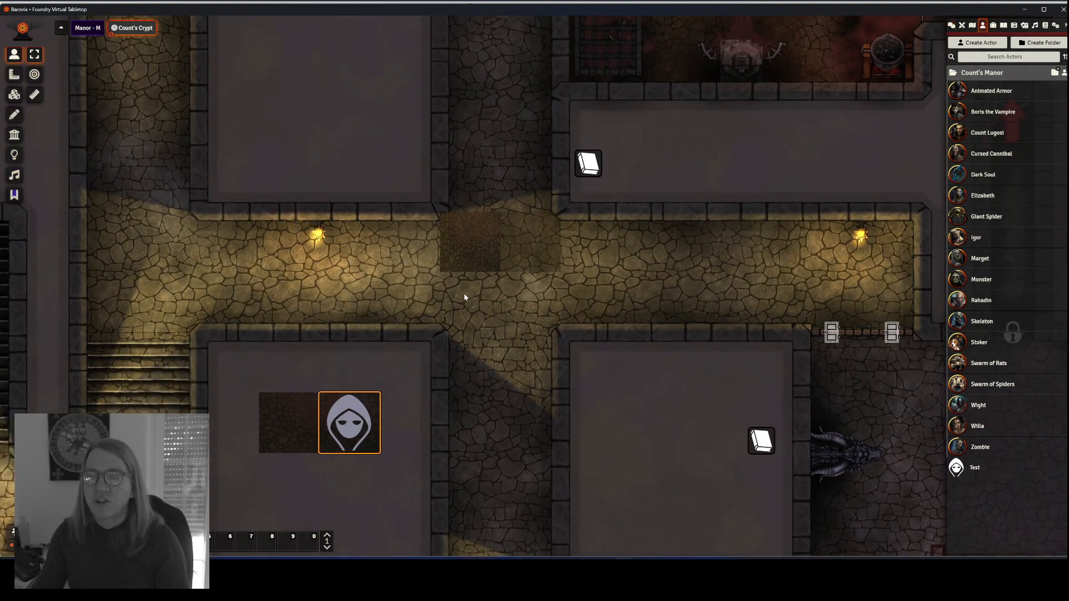
drag(465, 395, 590, 108)
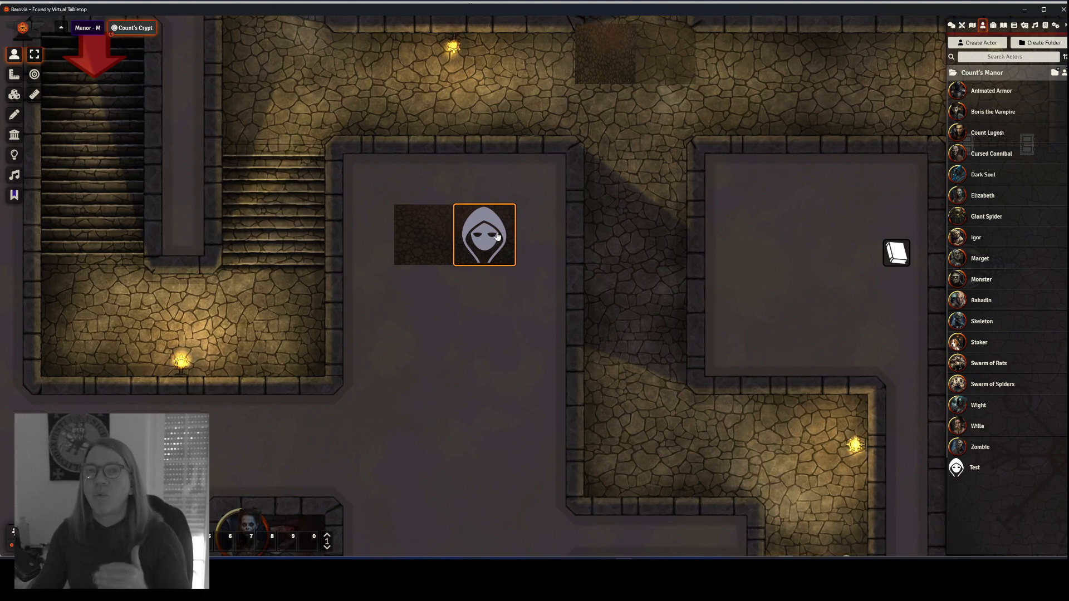
right_click(543, 234)
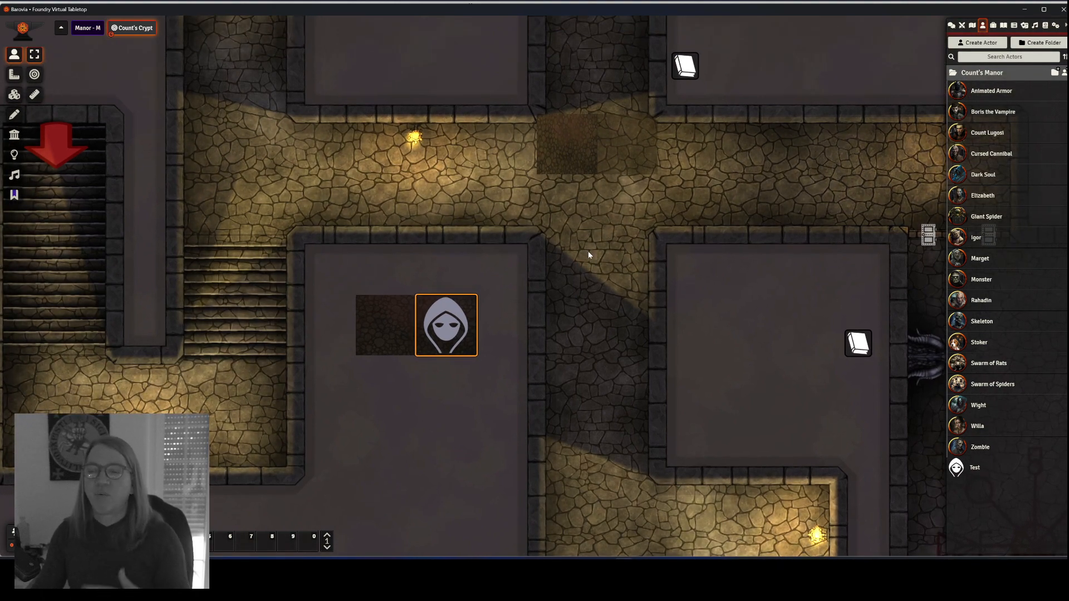
scroll(588, 251, down, 2)
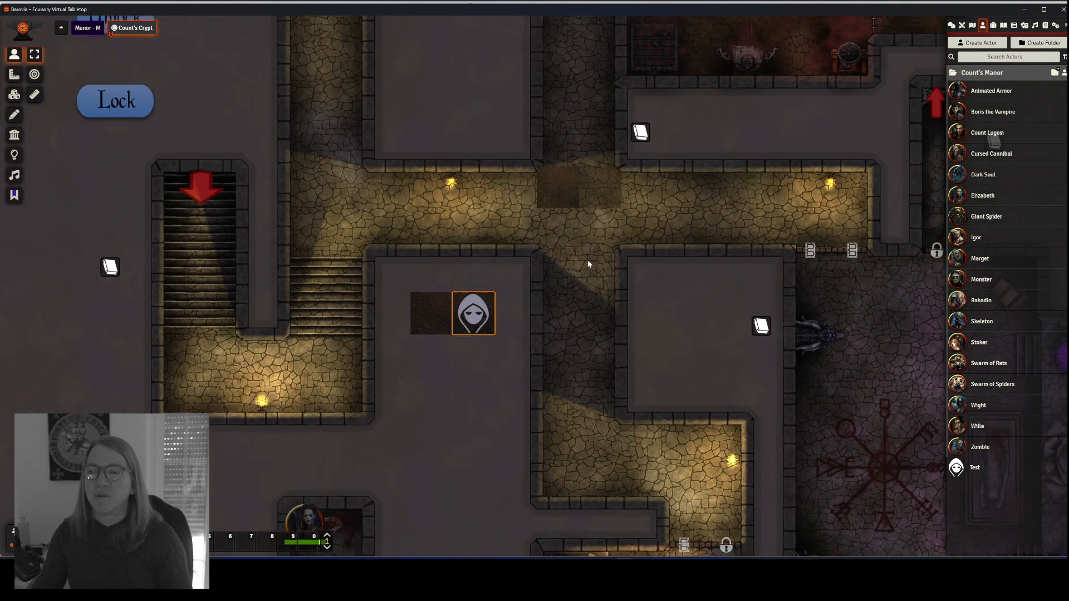
scroll(587, 260, down, 1)
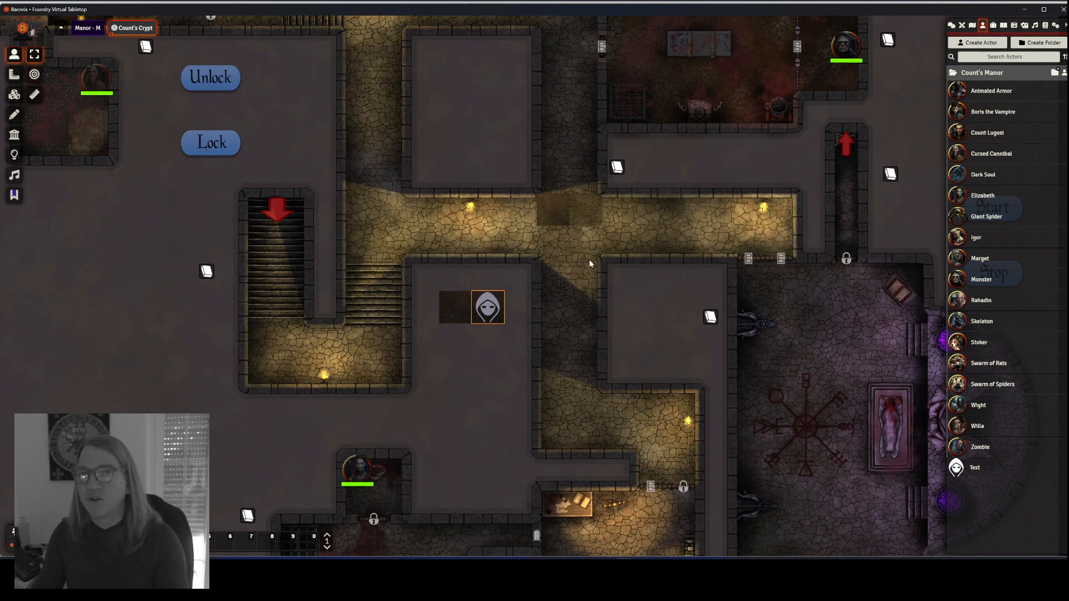
scroll(589, 265, down, 1)
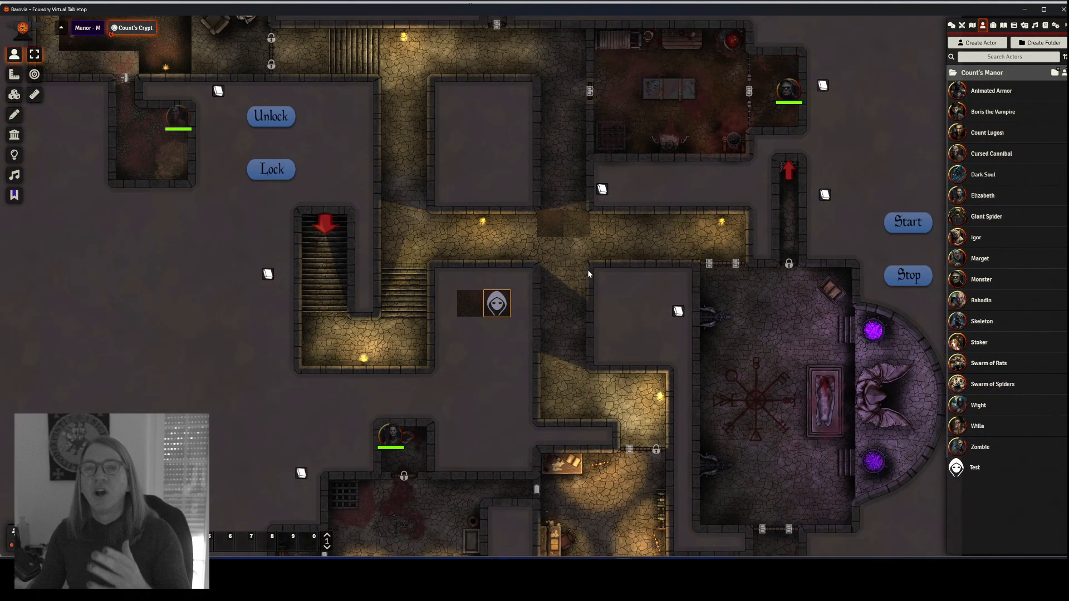